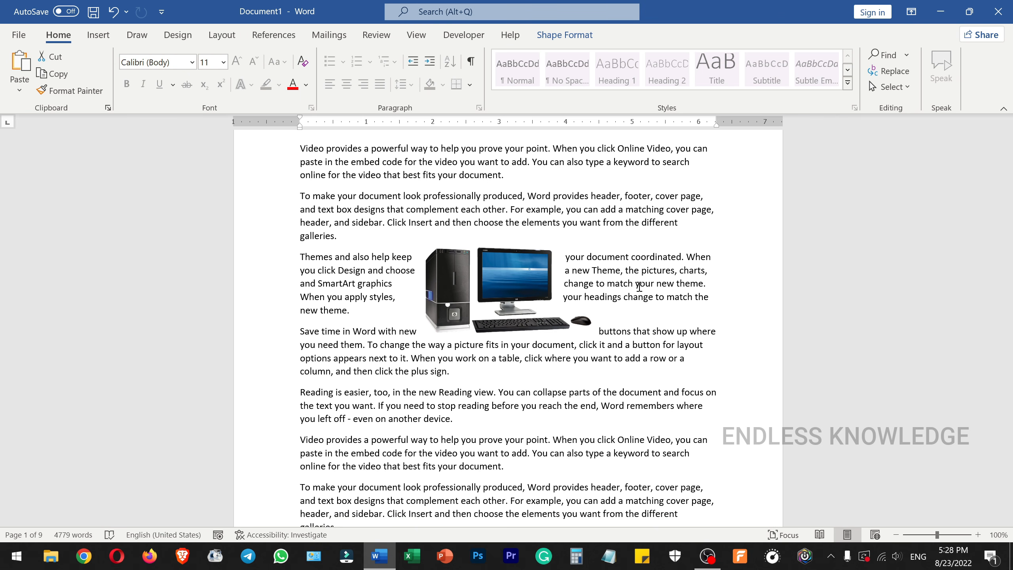
# - Examine the picture, the yellow circle shape and the hexagon SmartArt placed among the document's paragraphs
pyautogui.click(519, 258)
pyautogui.scroll(-11, 520, 260)
pyautogui.scroll(-8, 509, 293)
pyautogui.click(536, 283)
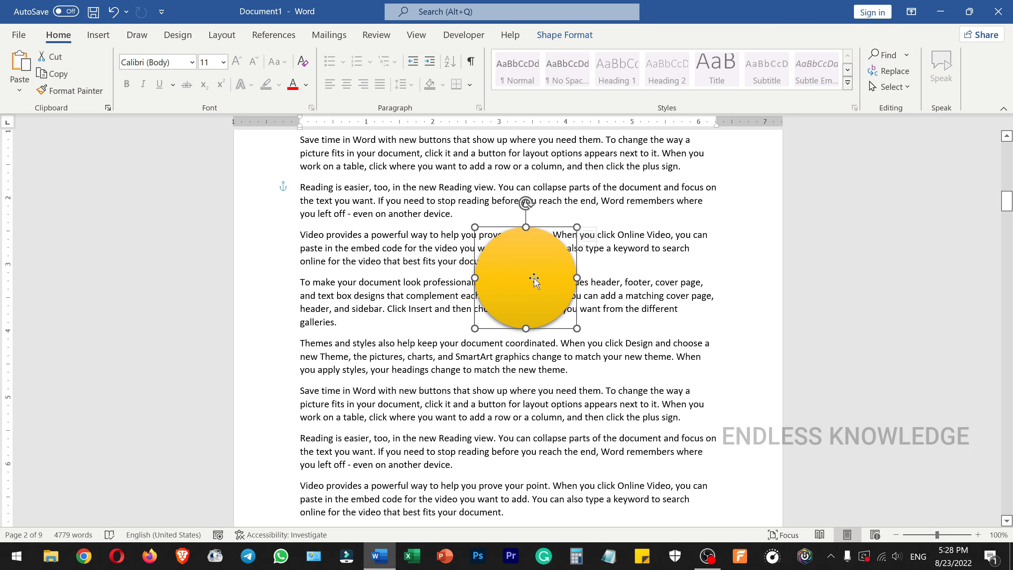
pyautogui.scroll(-12, 536, 284)
pyautogui.click(616, 312)
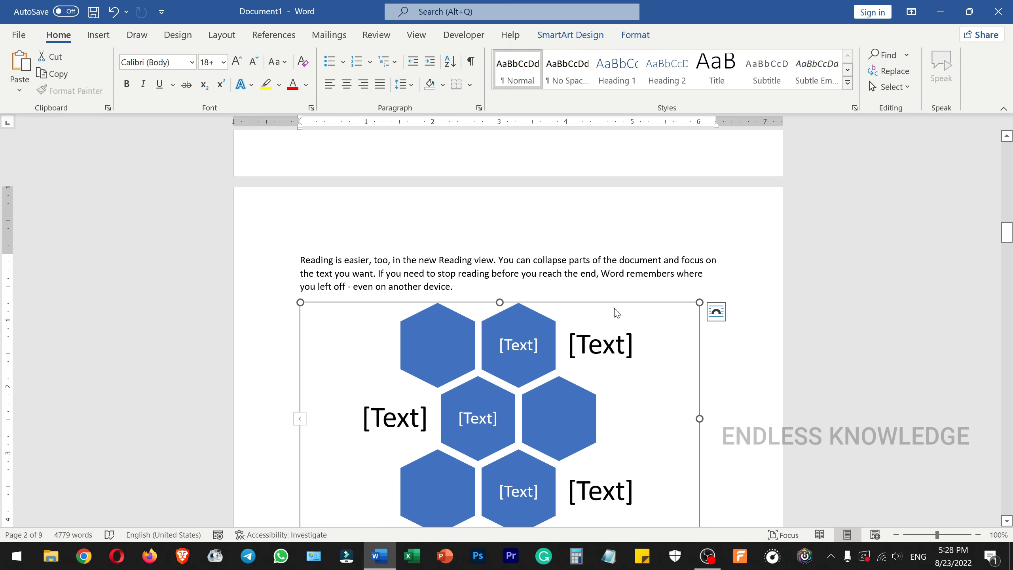
pyautogui.scroll(-10, 616, 310)
pyautogui.scroll(20, 616, 308)
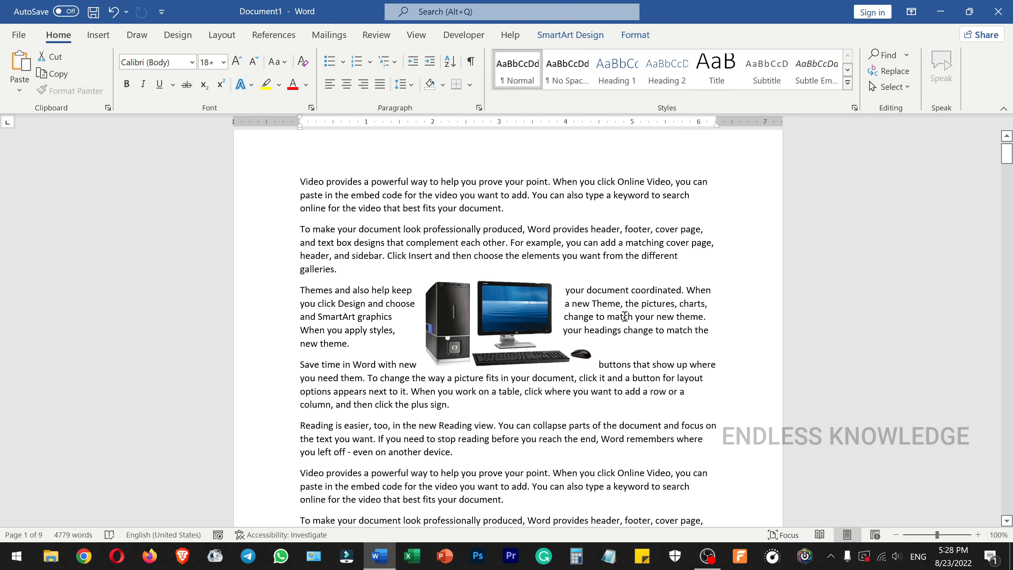
pyautogui.click(624, 317)
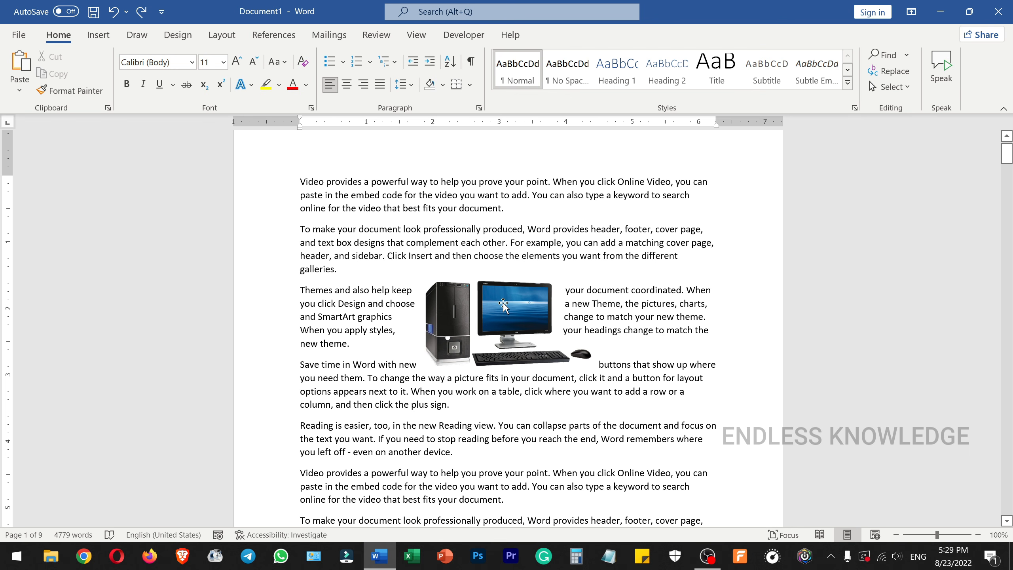
# - Move the computer picture slightly down so that it sits between the third and fourth paragraphs
pyautogui.moveTo(503, 304); pyautogui.dragTo(510, 332)
pyautogui.click(632, 330)
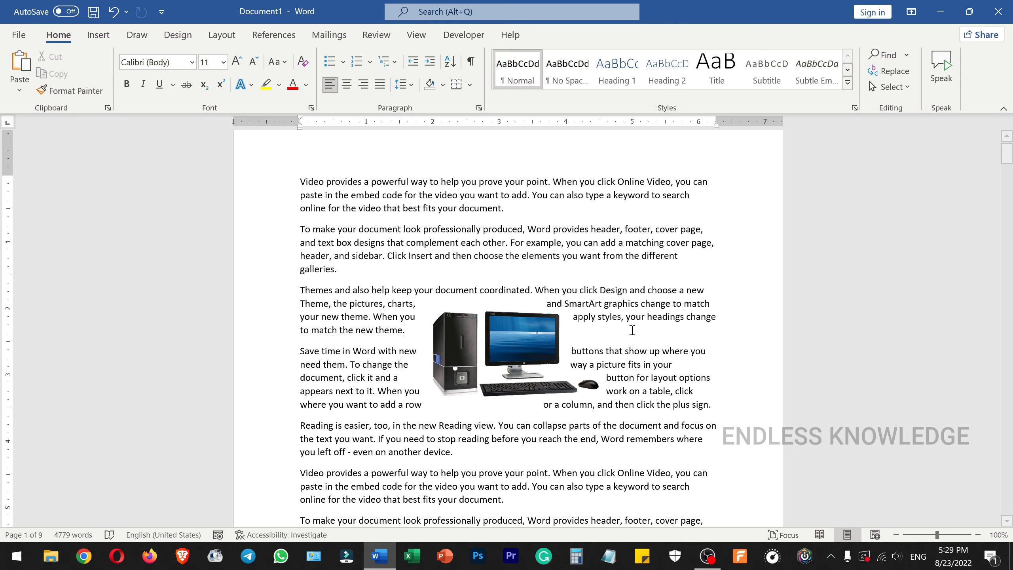
pyautogui.keyDown('ctrl'); pyautogui.scroll(5, 633, 330); pyautogui.keyUp('ctrl')
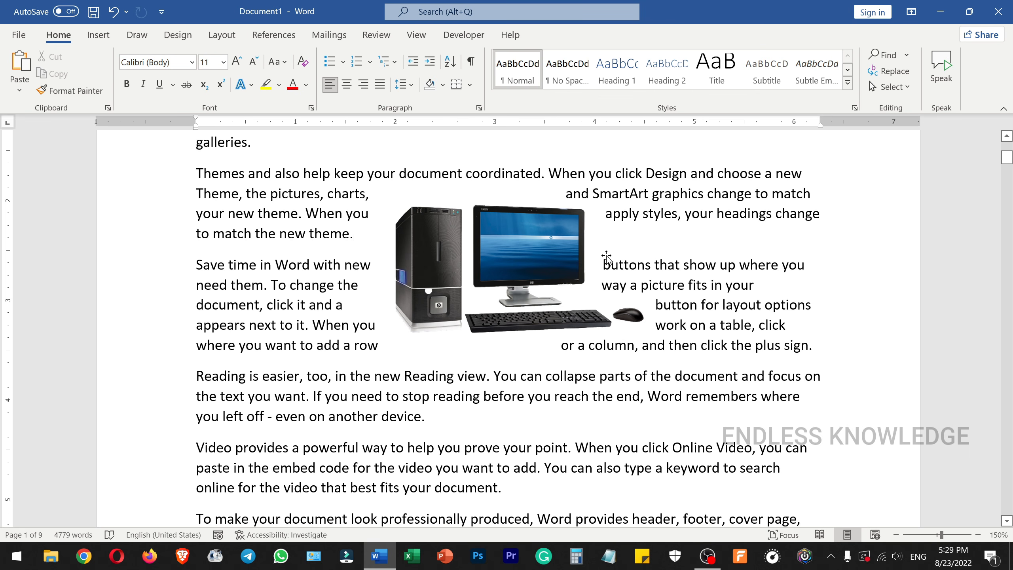
# - Review the computer picture's layout options and its Wrap Text choices without changing them
pyautogui.click(534, 241)
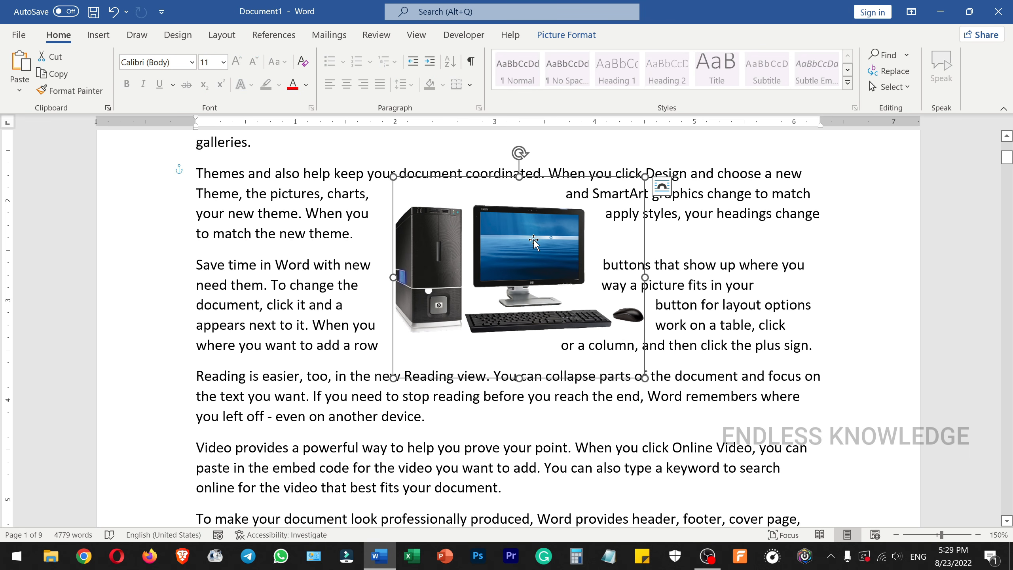
pyautogui.click(662, 186)
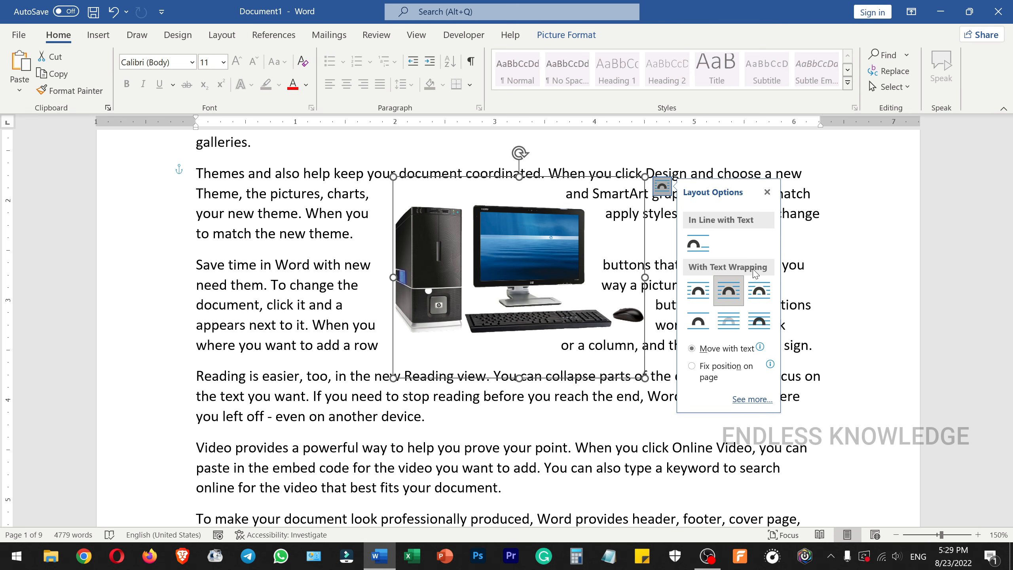
pyautogui.click(766, 192)
pyautogui.rightClick(537, 234)
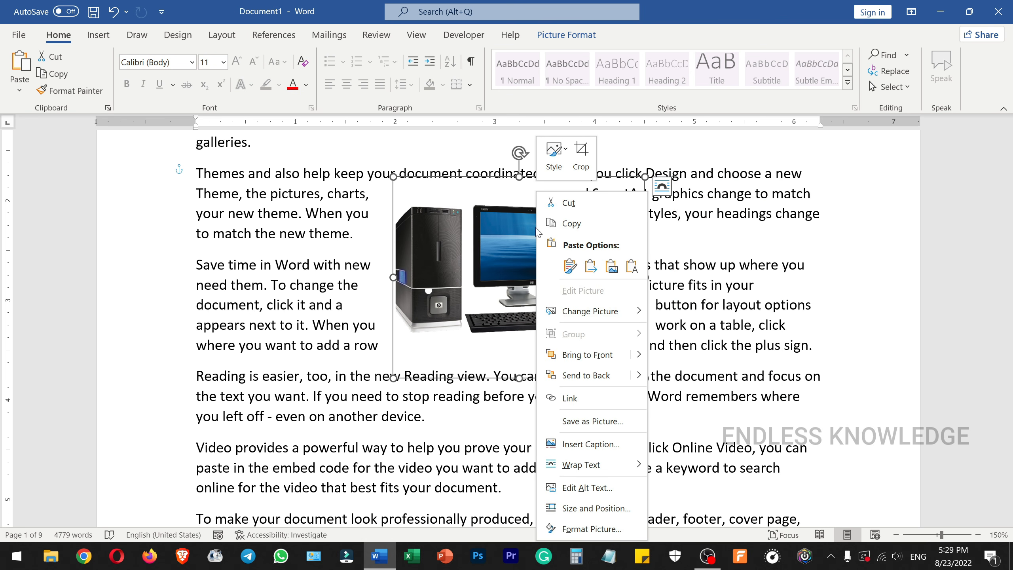
pyautogui.moveTo(583, 470)
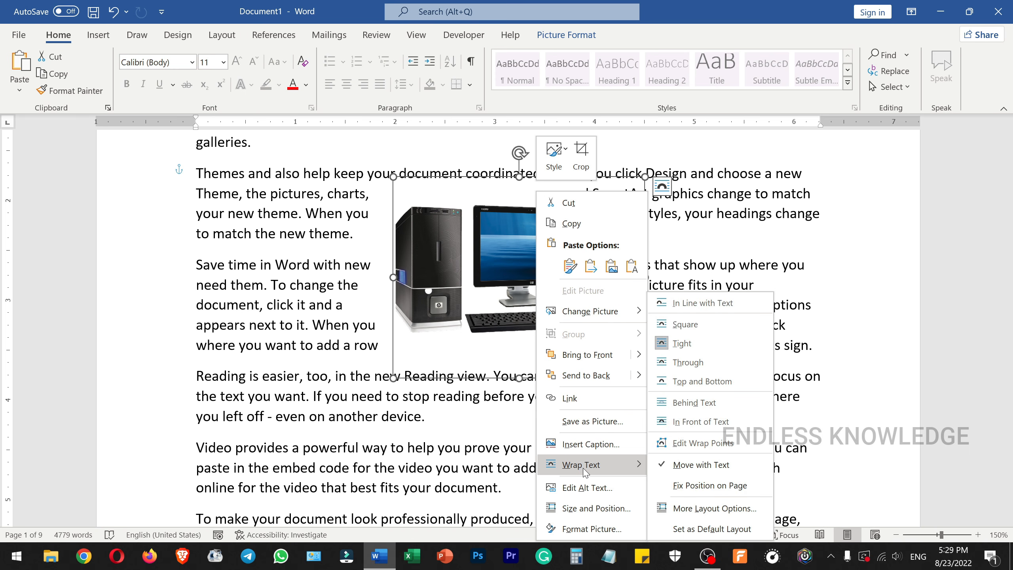
pyautogui.click(506, 235)
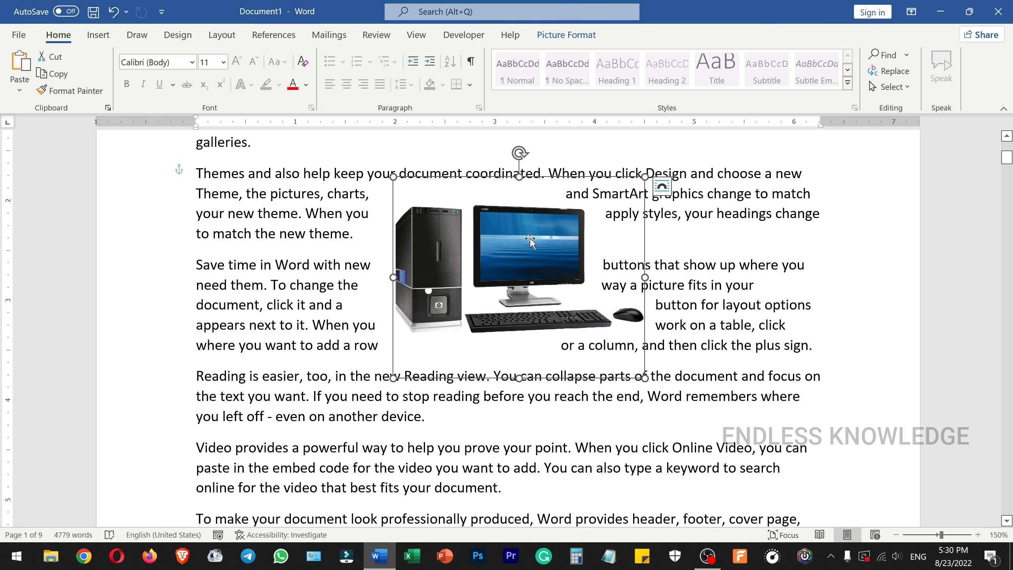
# - Look up the Wrap Text command among the formatting tools for the picture and the yellow circle
pyautogui.click(569, 37)
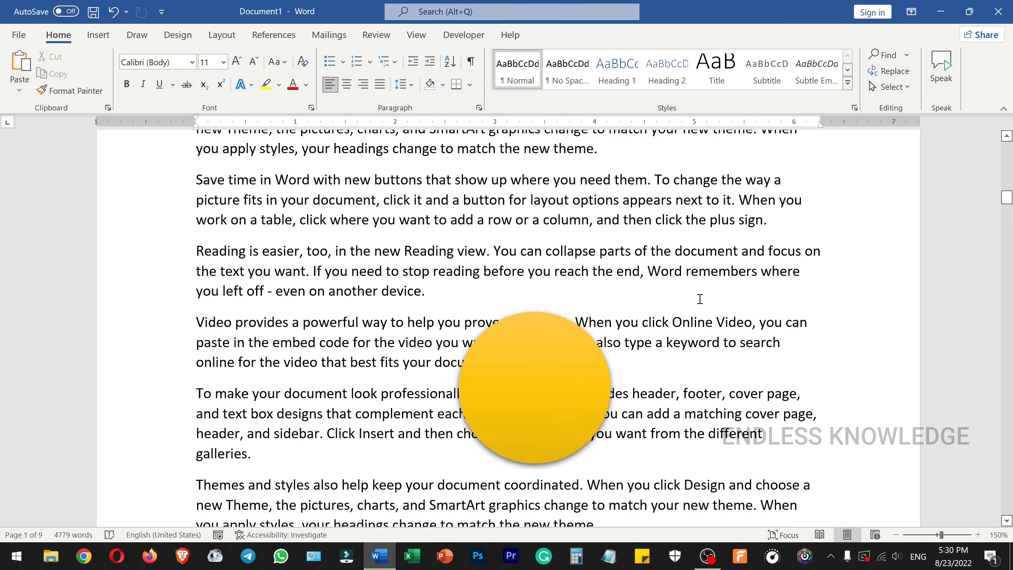
pyautogui.scroll(-3, 701, 297)
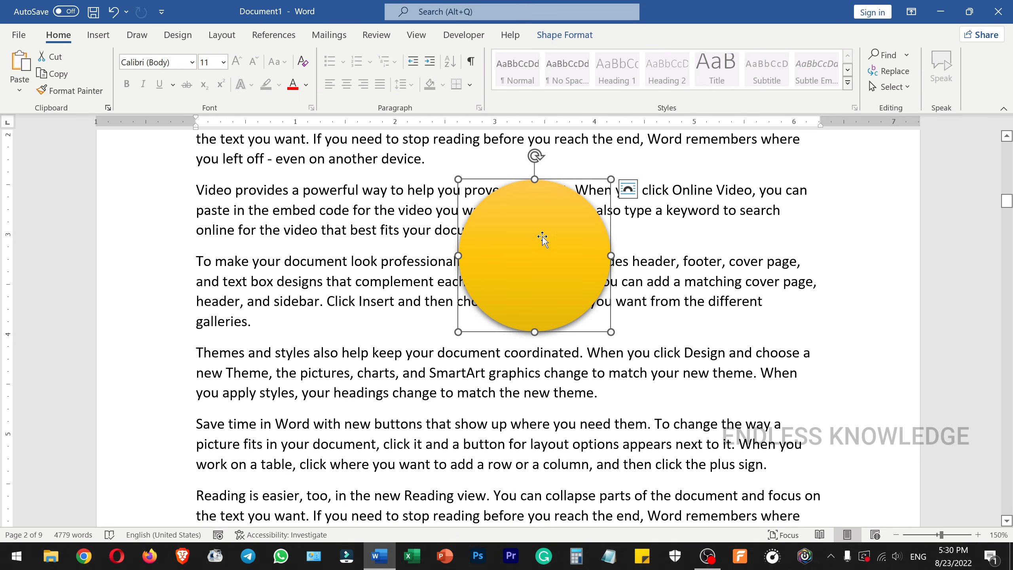
pyautogui.click(582, 36)
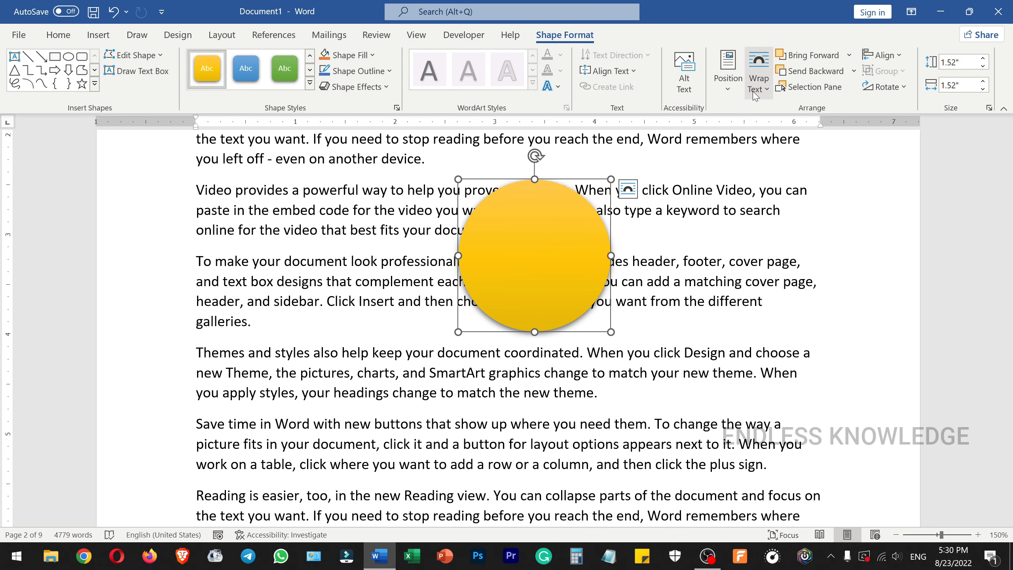
pyautogui.click(695, 282)
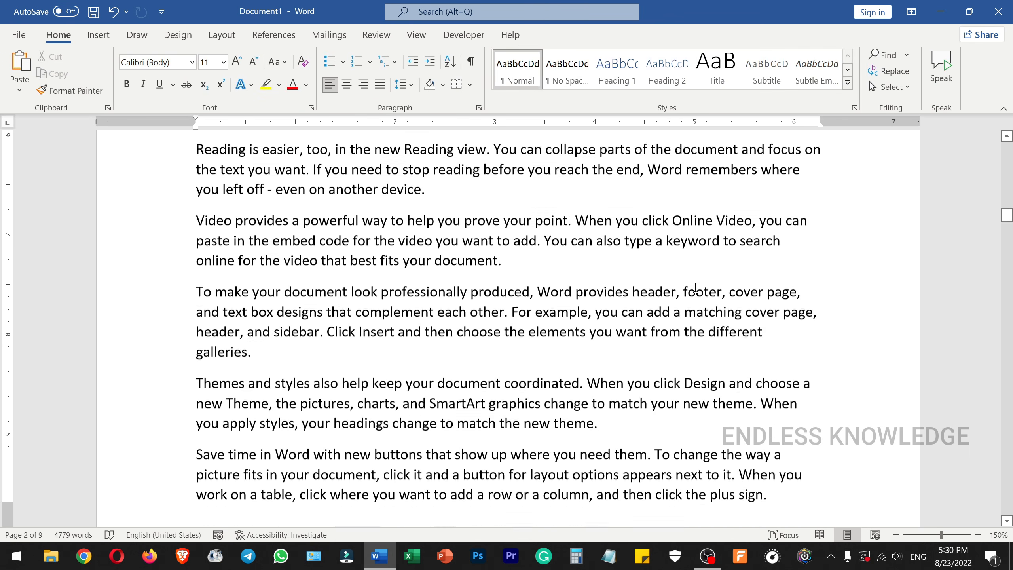
# - Select the hexagon SmartArt and locate Wrap Text among its formatting tools
pyautogui.scroll(-10, 649, 290)
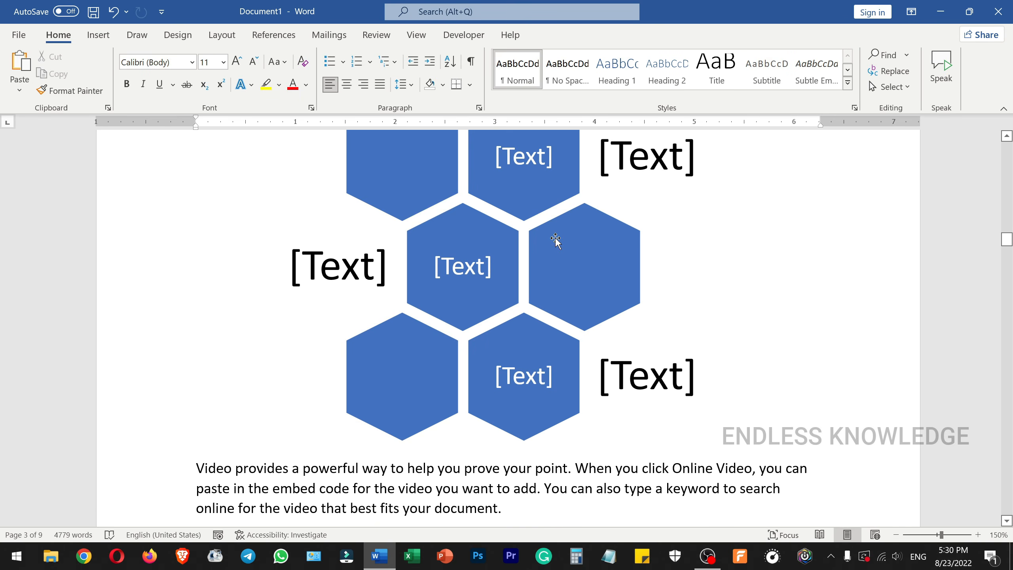
pyautogui.click(617, 217)
pyautogui.scroll(3, 618, 219)
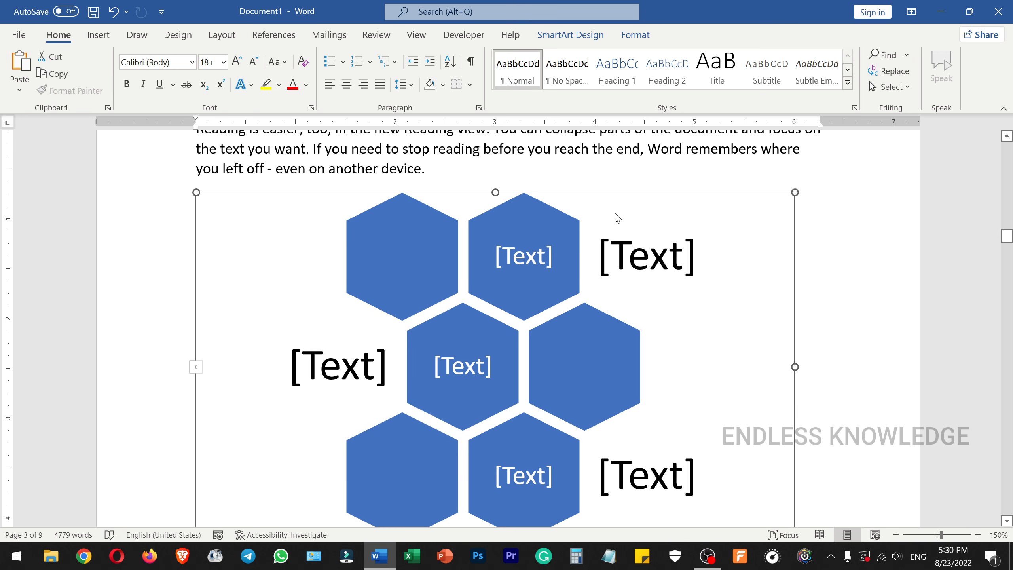
pyautogui.click(636, 35)
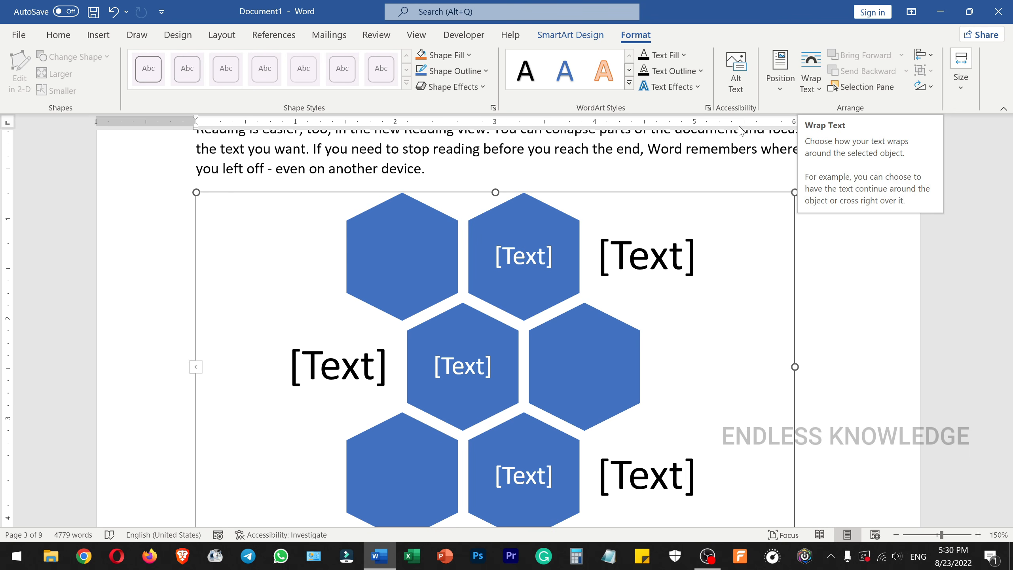
# - Return to the computer picture and review the full list of Wrap Text styles, leaving its wrapping as is
pyautogui.scroll(10, 667, 228)
pyautogui.scroll(15, 669, 229)
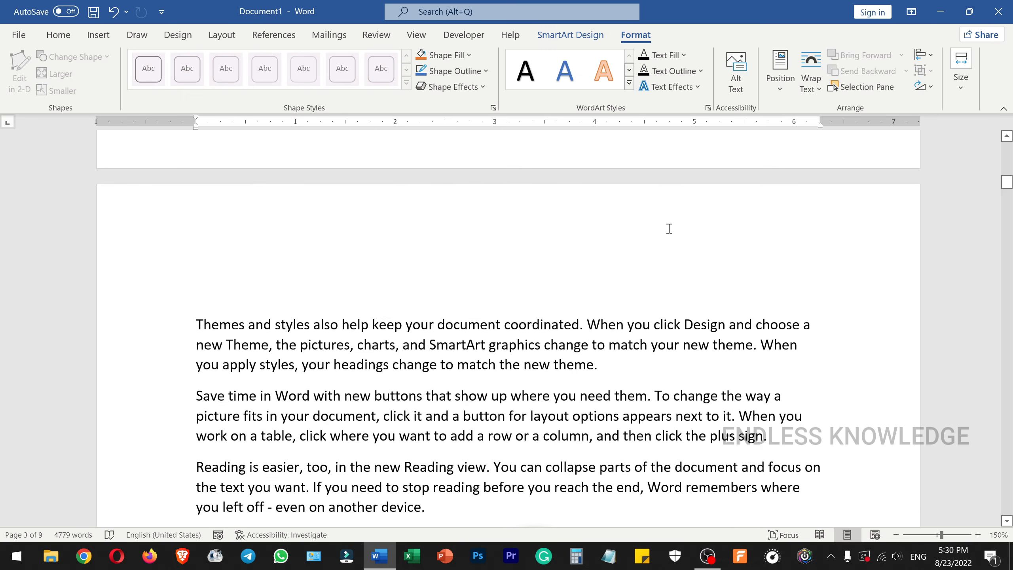
pyautogui.scroll(-1, 669, 228)
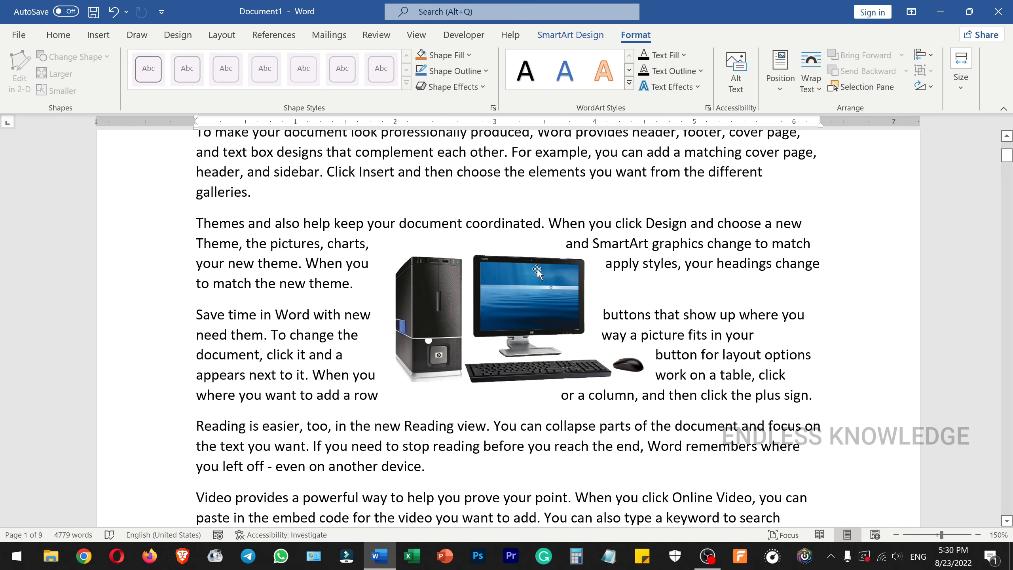
pyautogui.click(537, 271)
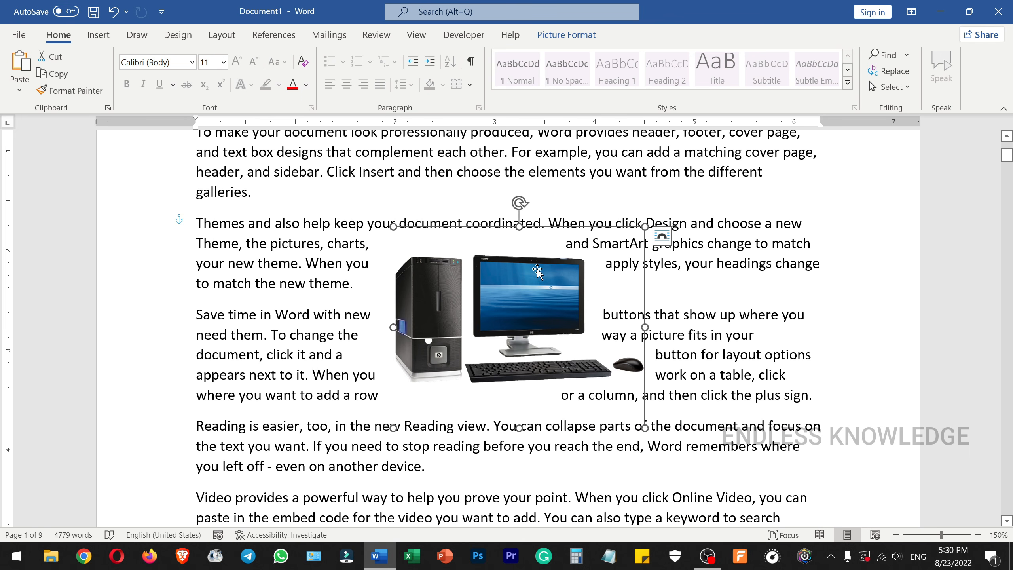
pyautogui.doubleClick(542, 274)
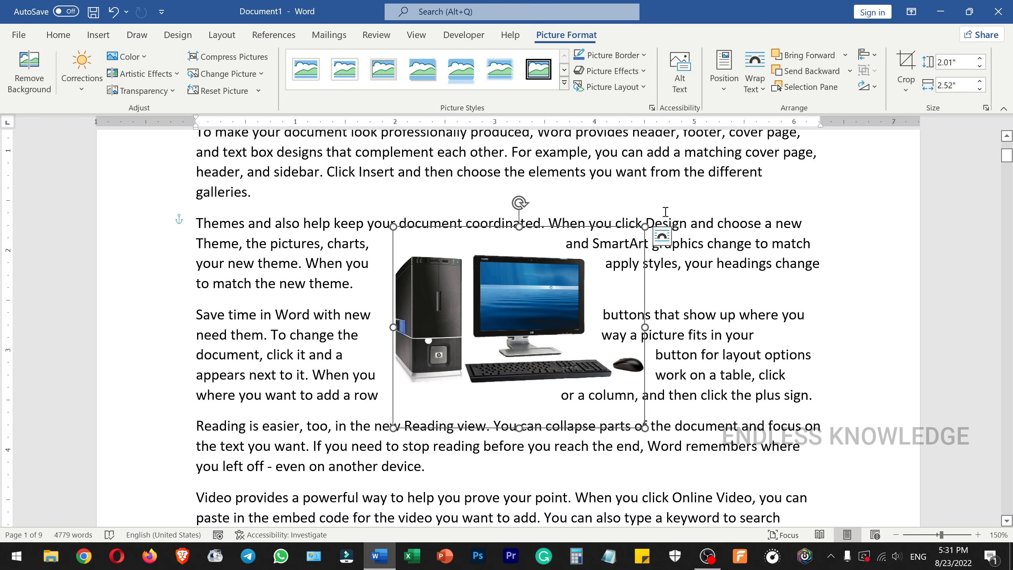
pyautogui.click(753, 91)
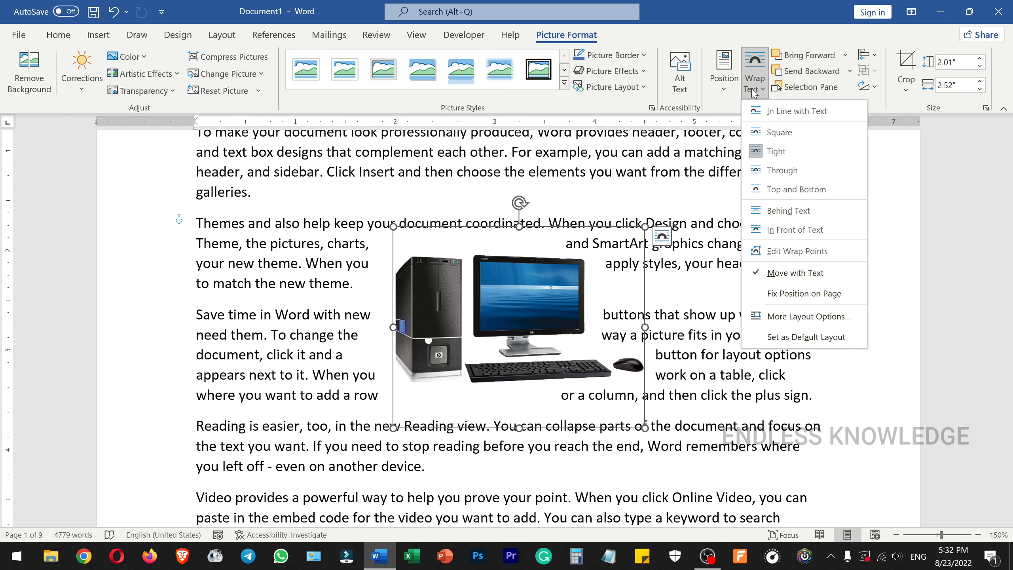
pyautogui.click(694, 199)
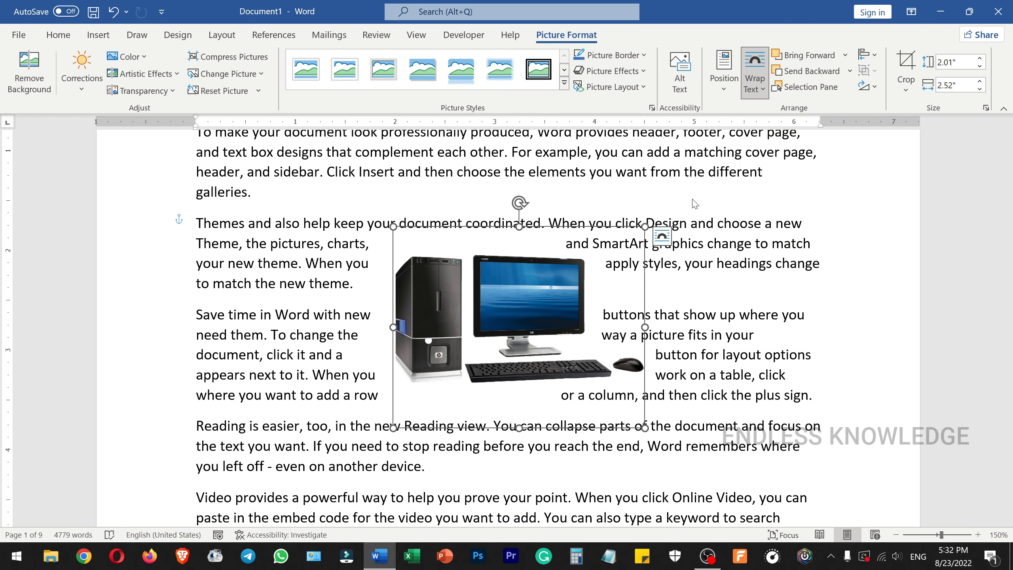
# - Undo back to the text without the computer picture, and insert computer_pc_PNG7713.png before "produced" in the second paragraph
pyautogui.hotkey('ctrl', 'z')
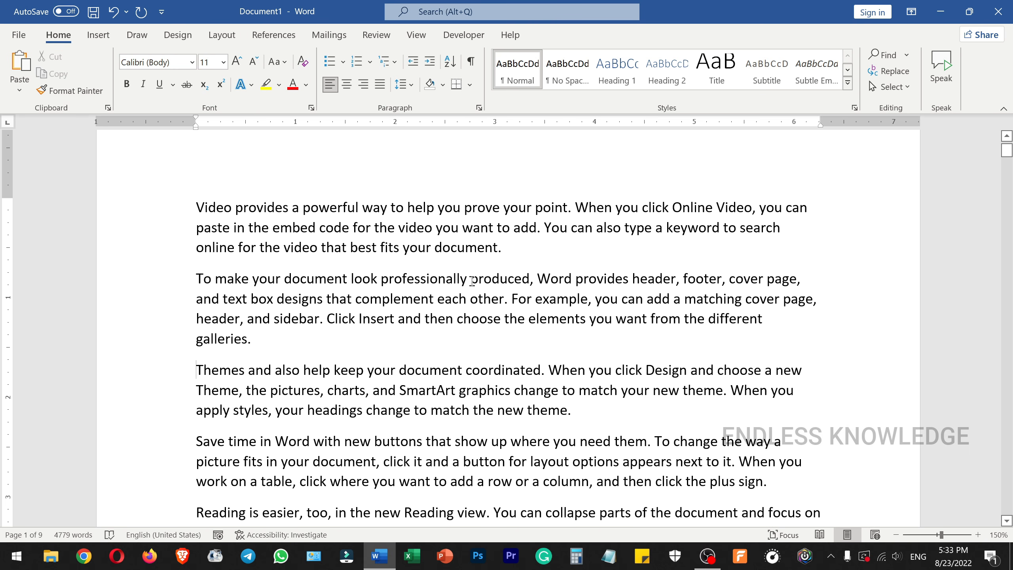
pyautogui.click(471, 281)
pyautogui.click(98, 35)
pyautogui.click(141, 76)
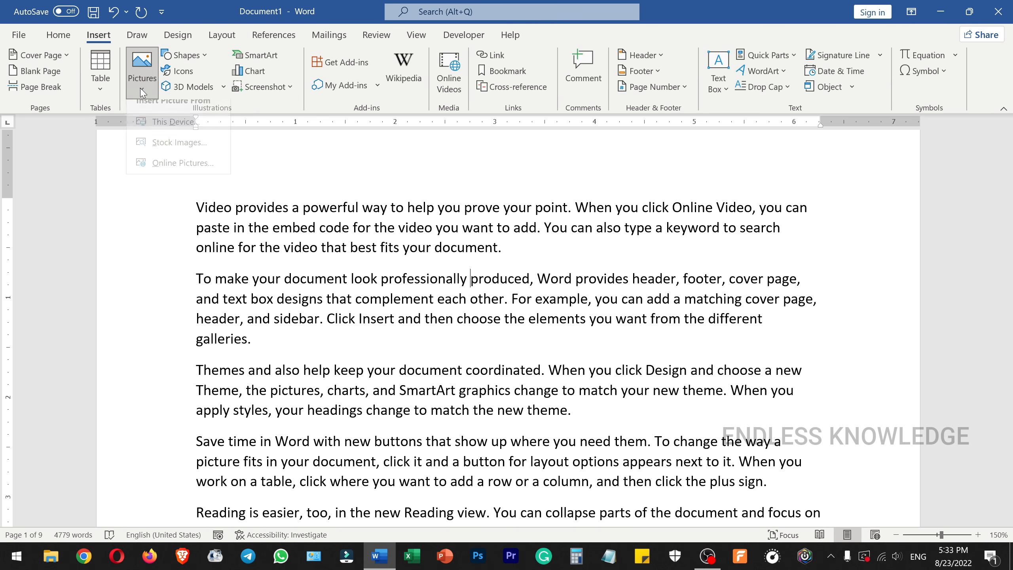
pyautogui.click(176, 133)
pyautogui.click(417, 120)
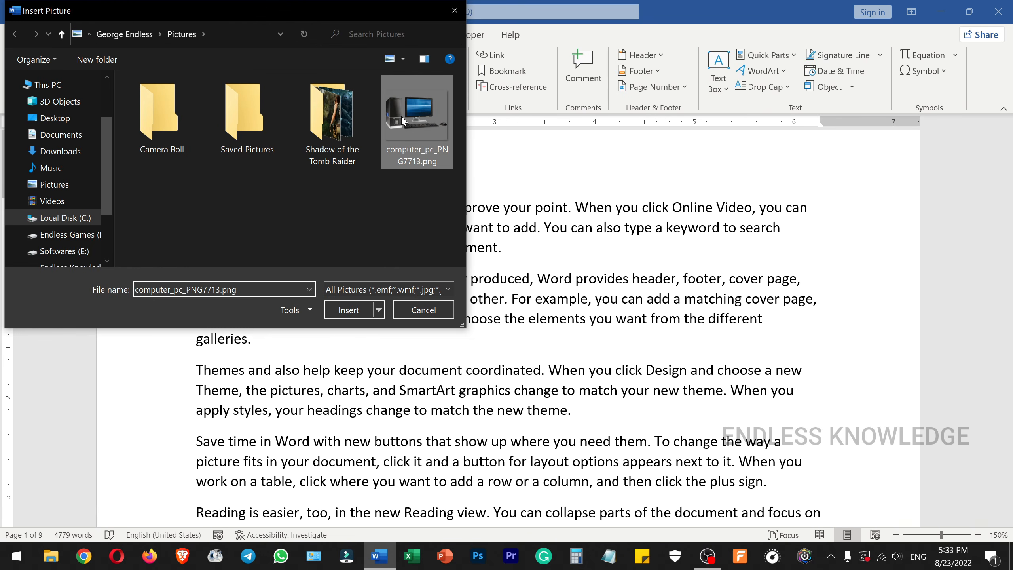
pyautogui.click(349, 310)
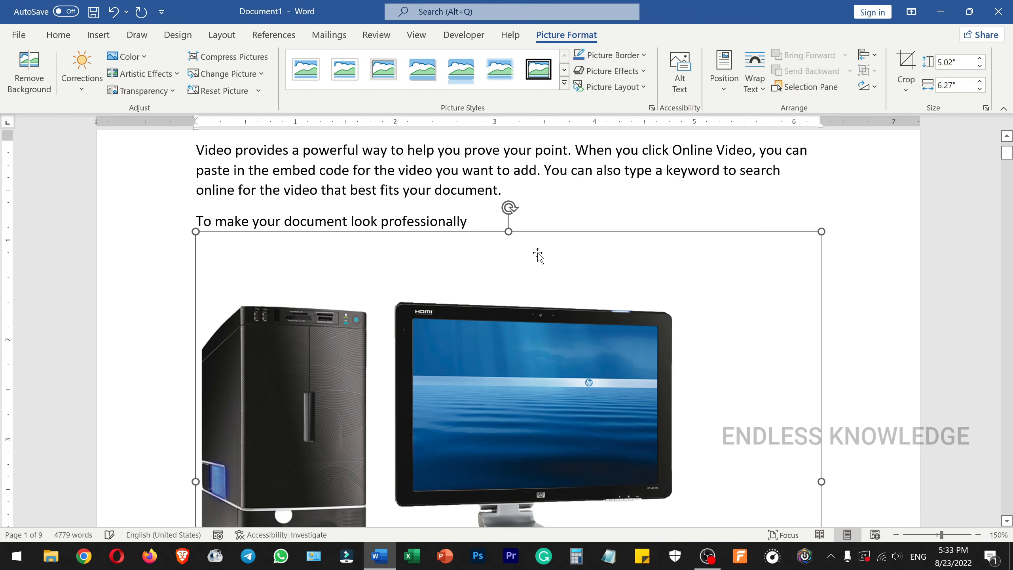
# - Shrink the inserted computer picture proportionally to about 1.62" high by 2.02" wide, and deselect it
pyautogui.scroll(2, 679, 220)
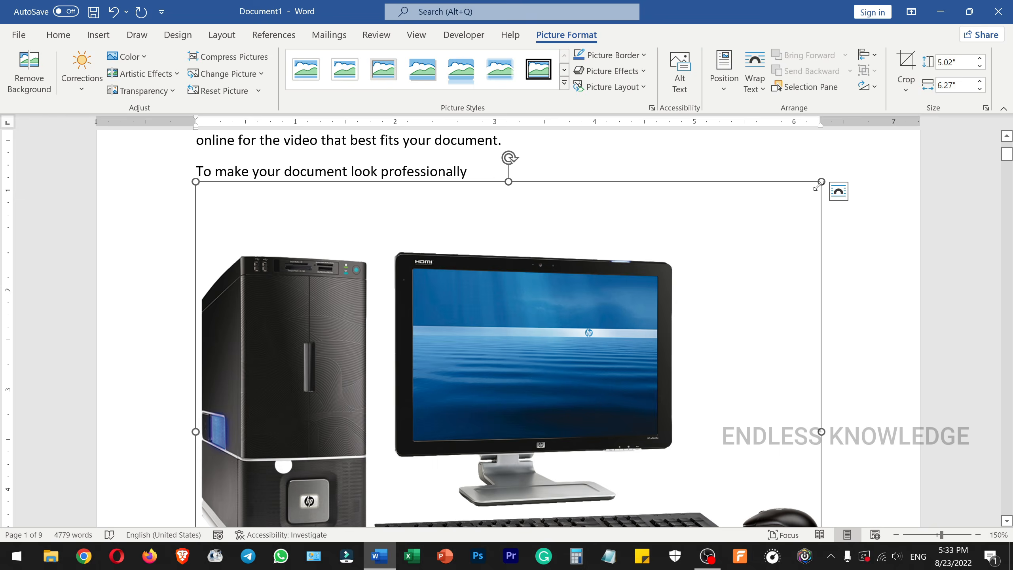
pyautogui.moveTo(834, 183); pyautogui.dragTo(293, 372)
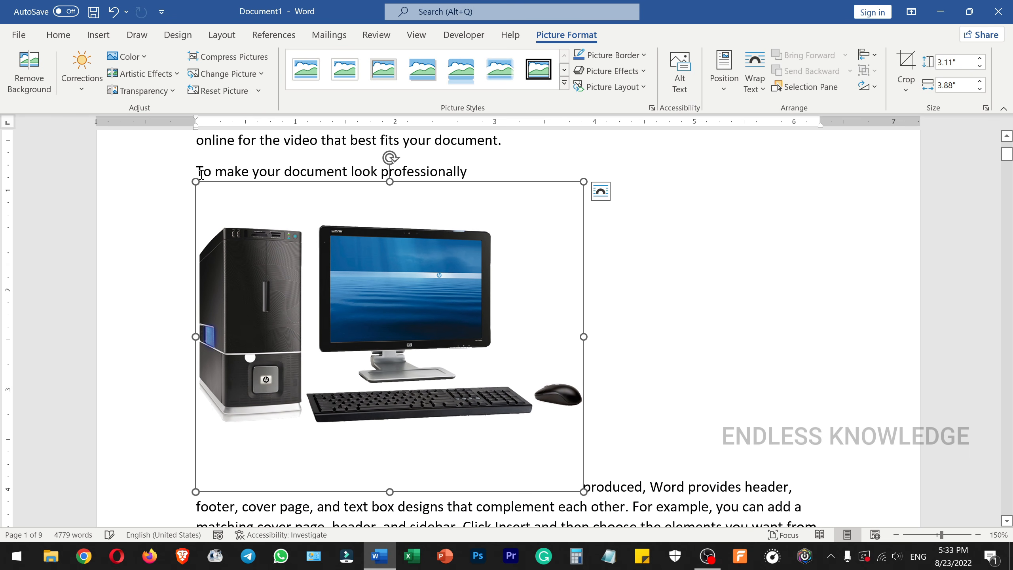
pyautogui.moveTo(193, 180); pyautogui.dragTo(617, 329)
pyautogui.scroll(1, 617, 330)
pyautogui.scroll(-3, 518, 283)
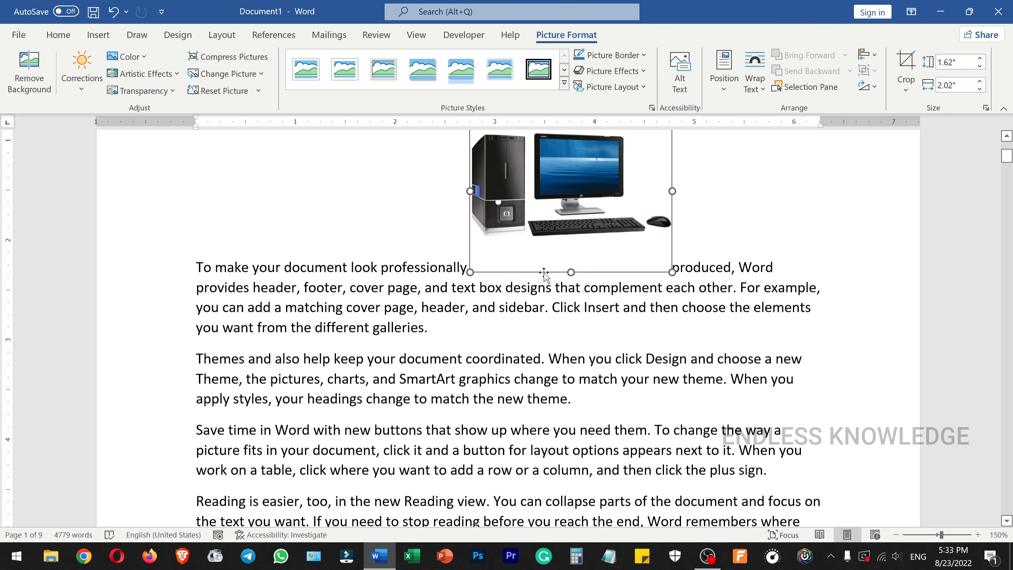
pyautogui.scroll(1, 569, 284)
pyautogui.click(577, 324)
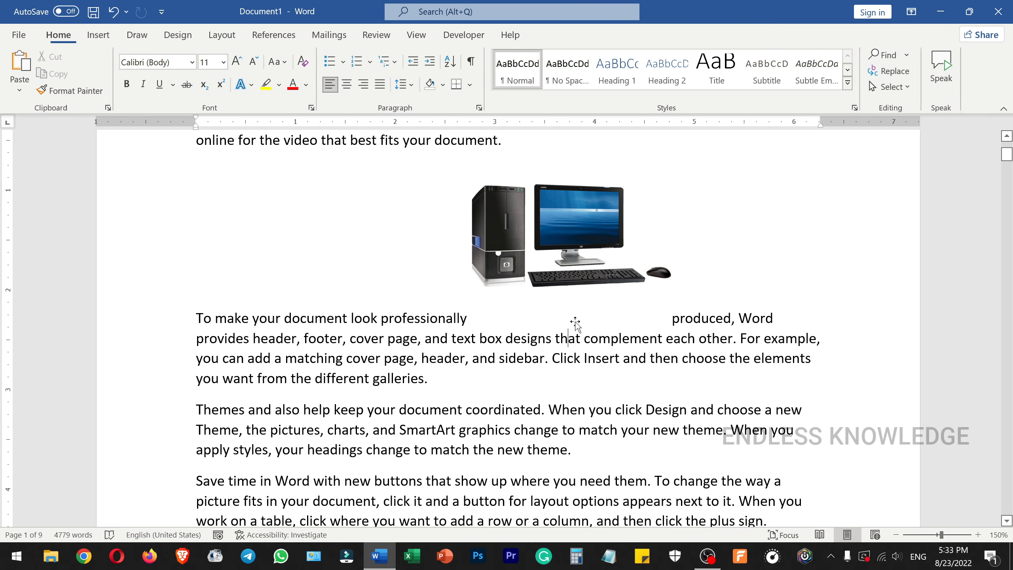
# - Check the inserted picture's layout options and how it sits in the line of text
pyautogui.click(573, 307)
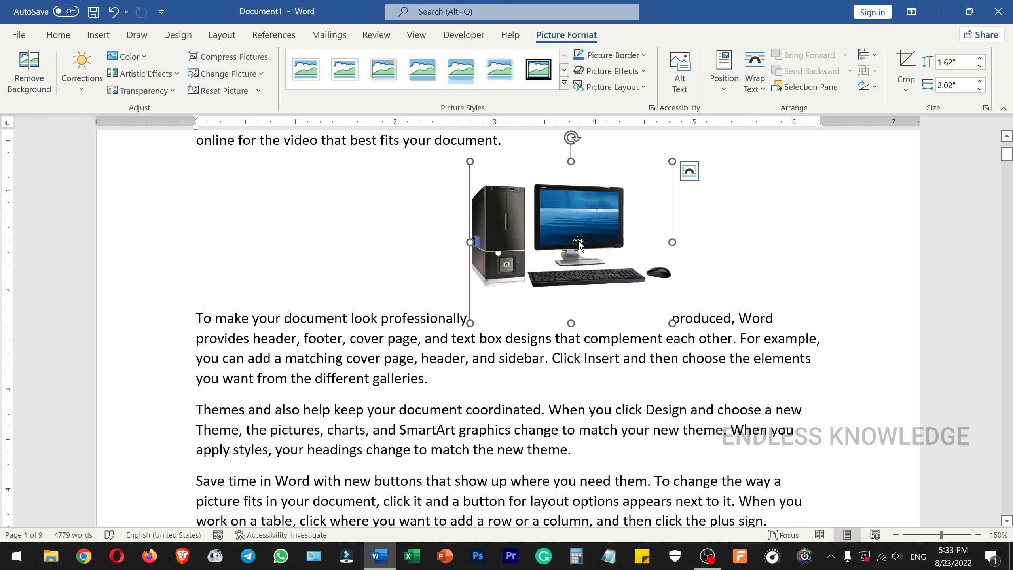
pyautogui.click(697, 172)
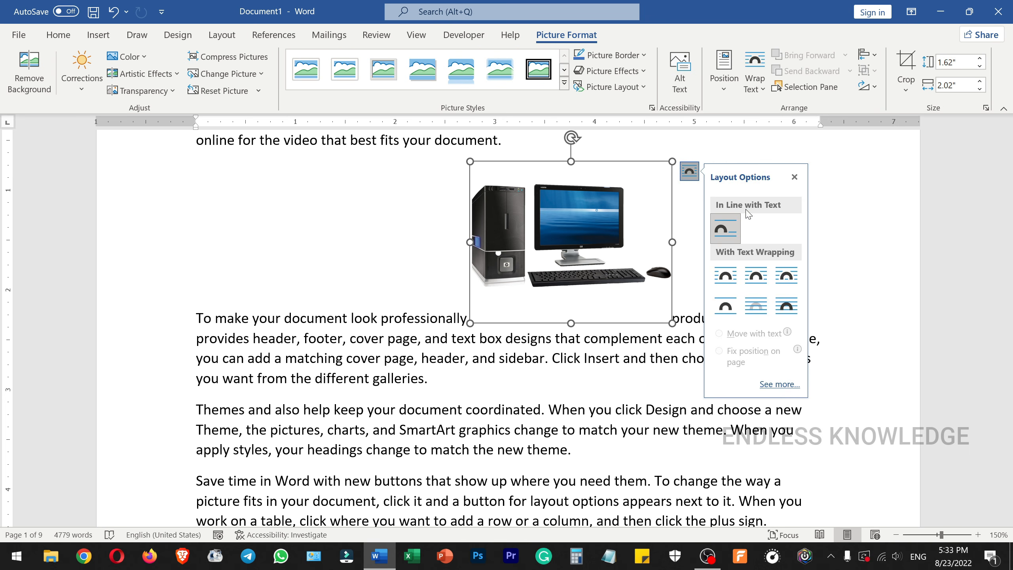
pyautogui.click(443, 322)
pyautogui.click(573, 295)
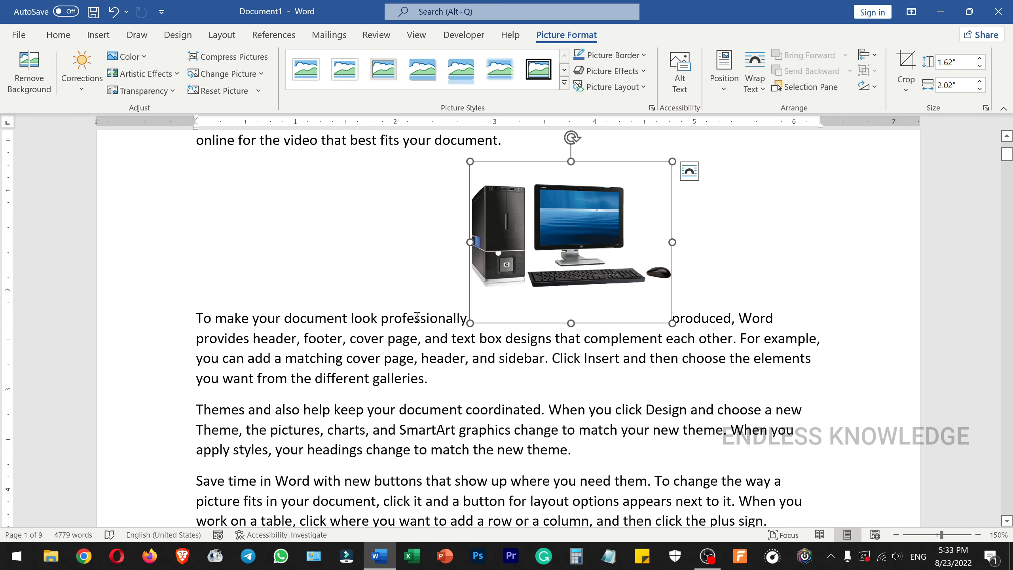
# - Delete "look" before "professionally" in the second paragraph and retype it to test how the inline picture moves with the text
pyautogui.click(377, 320)
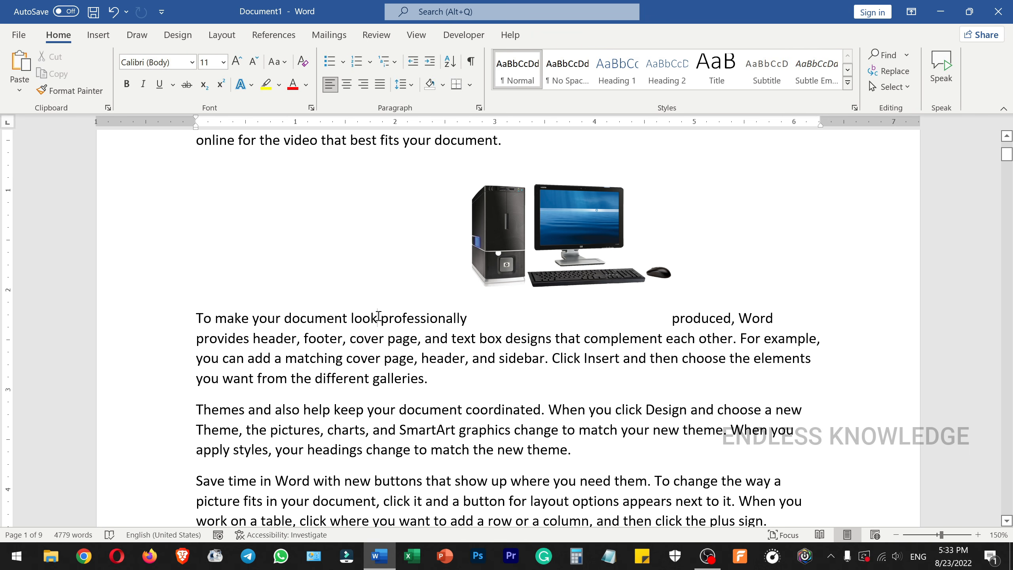
pyautogui.press('BackSpace')
pyautogui.press('BackSpace')
pyautogui.press('BackSpace')
pyautogui.press('BackSpace')
pyautogui.write('loo')
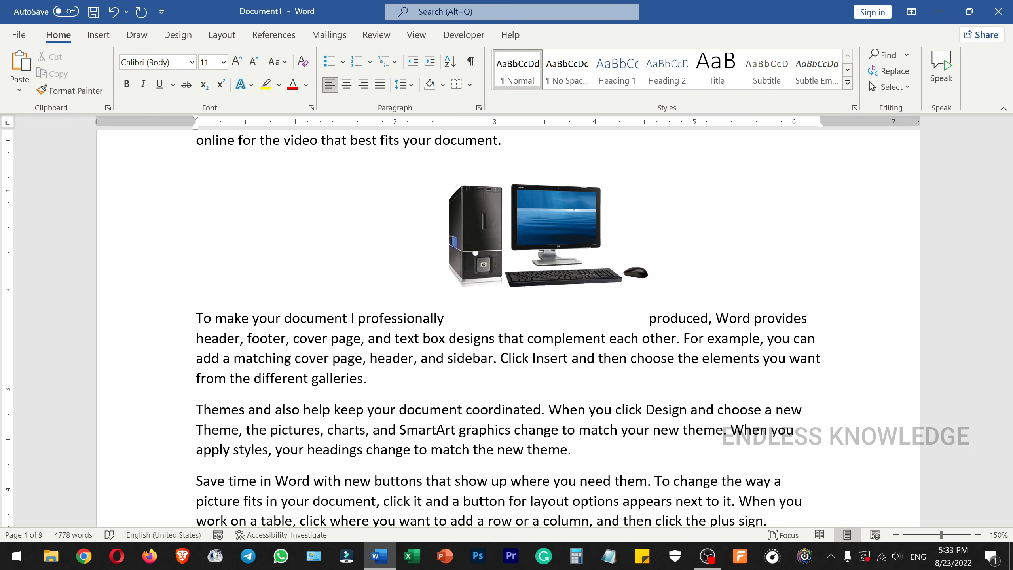
pyautogui.write('k')
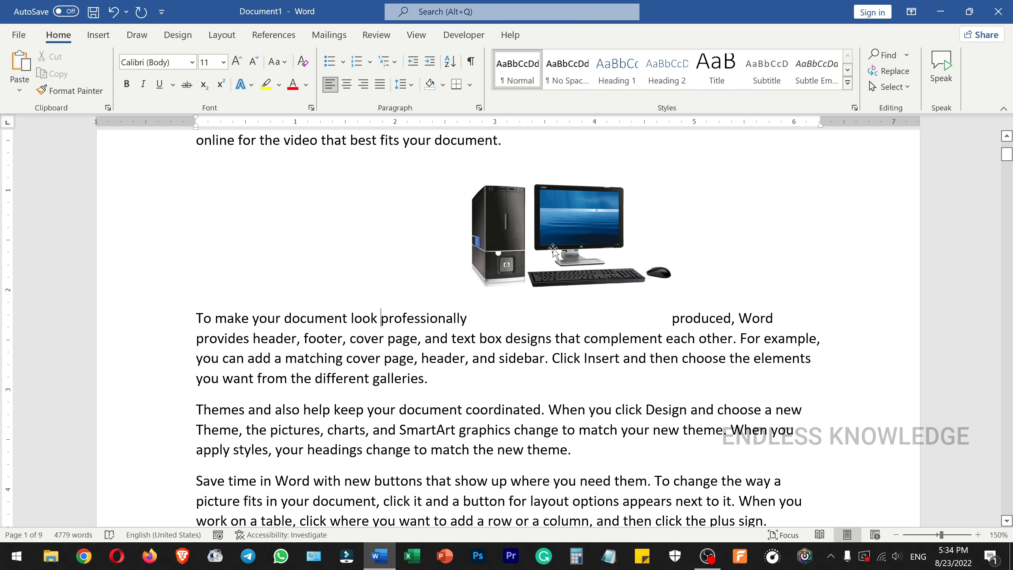
# - Move the inline computer picture into the third paragraph, between "document" and "coordinated"
pyautogui.moveTo(554, 244); pyautogui.dragTo(572, 292)
pyautogui.moveTo(557, 361)
pyautogui.mouseDown()
pyautogui.moveTo(535, 383)
pyautogui.moveTo(552, 416)
pyautogui.moveTo(619, 416)
pyautogui.mouseUp()
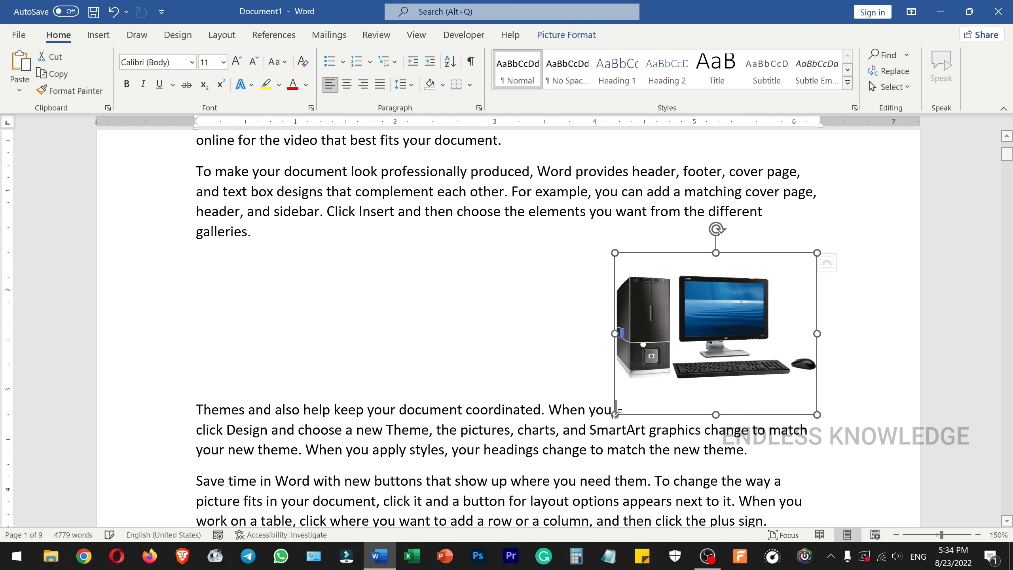
pyautogui.scroll(-2, 620, 244)
pyautogui.moveTo(619, 244)
pyautogui.mouseDown()
pyautogui.moveTo(446, 313)
pyautogui.moveTo(466, 315)
pyautogui.mouseUp()
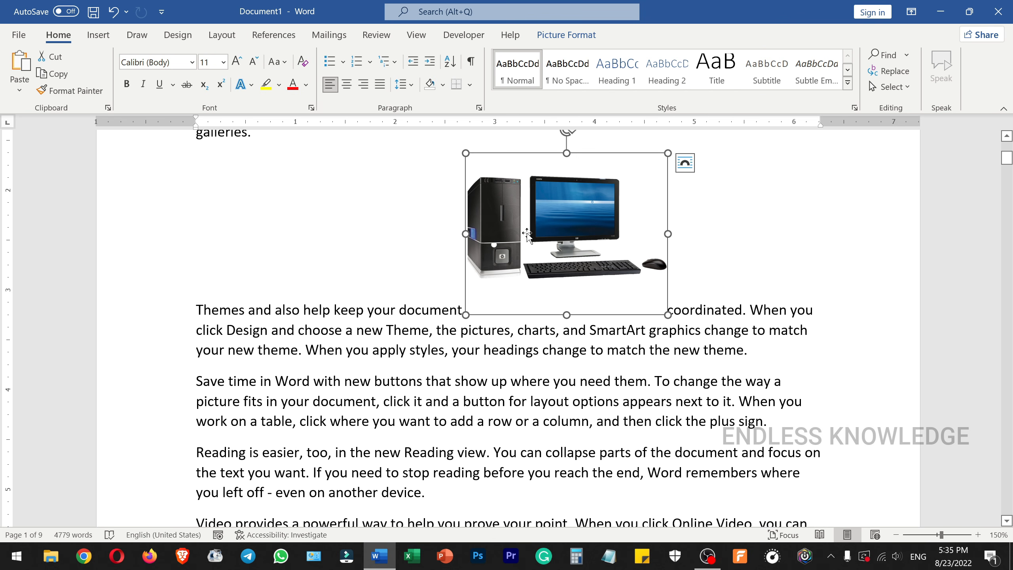
pyautogui.scroll(1, 546, 224)
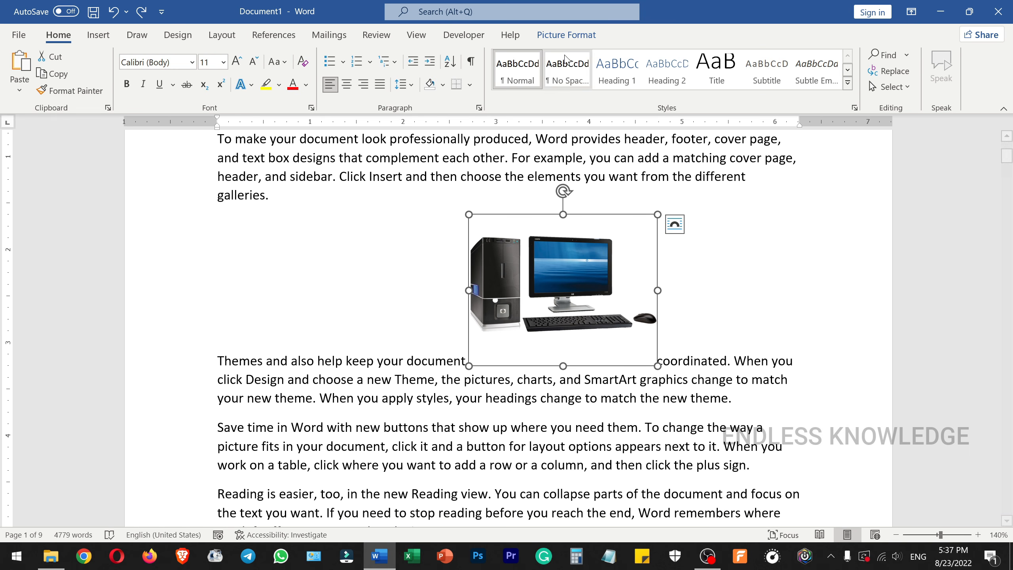
# - Set the computer picture's text wrapping to Square
pyautogui.click(567, 35)
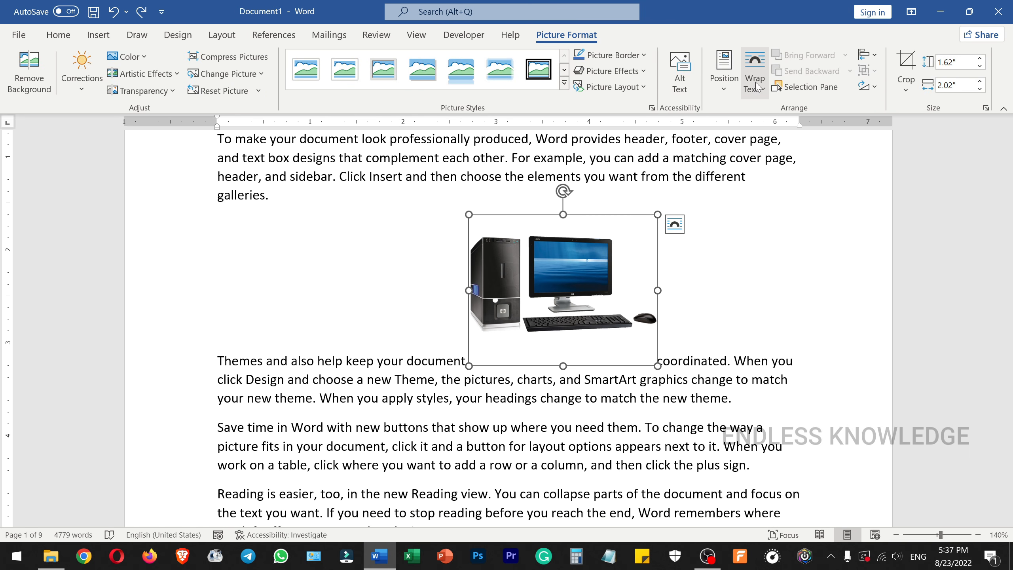
pyautogui.click(761, 91)
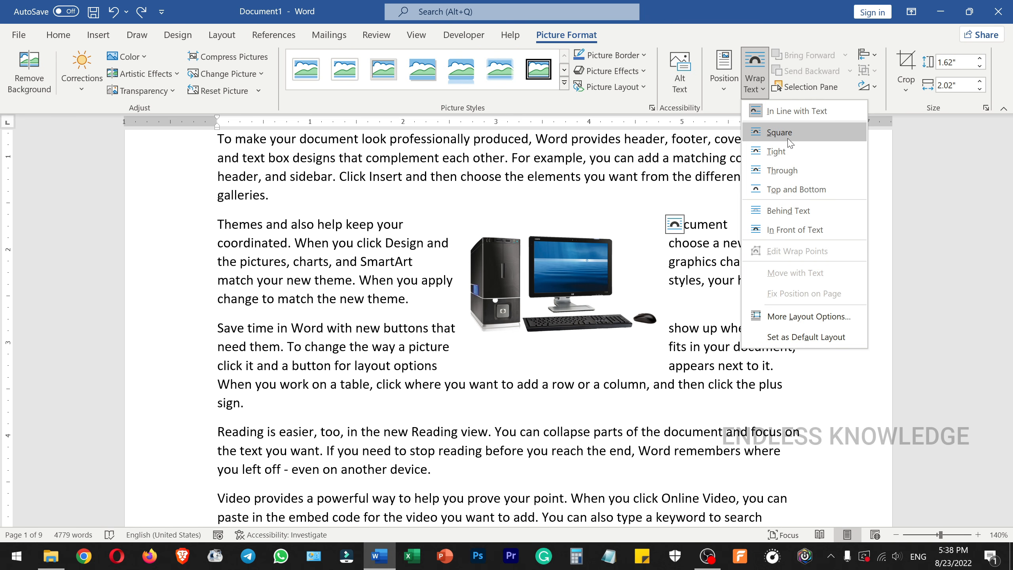
pyautogui.click(779, 132)
pyautogui.click(755, 72)
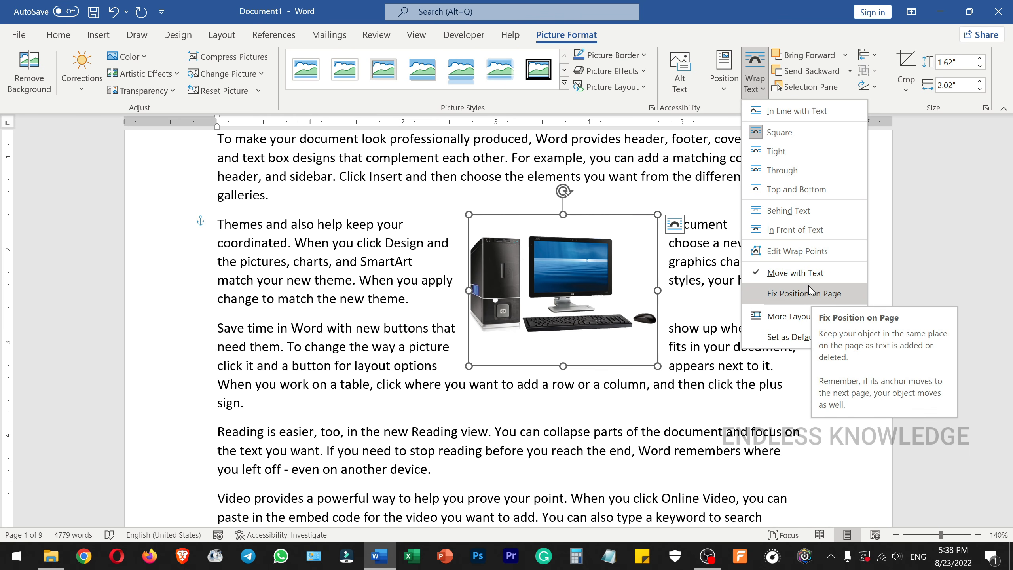
pyautogui.click(781, 132)
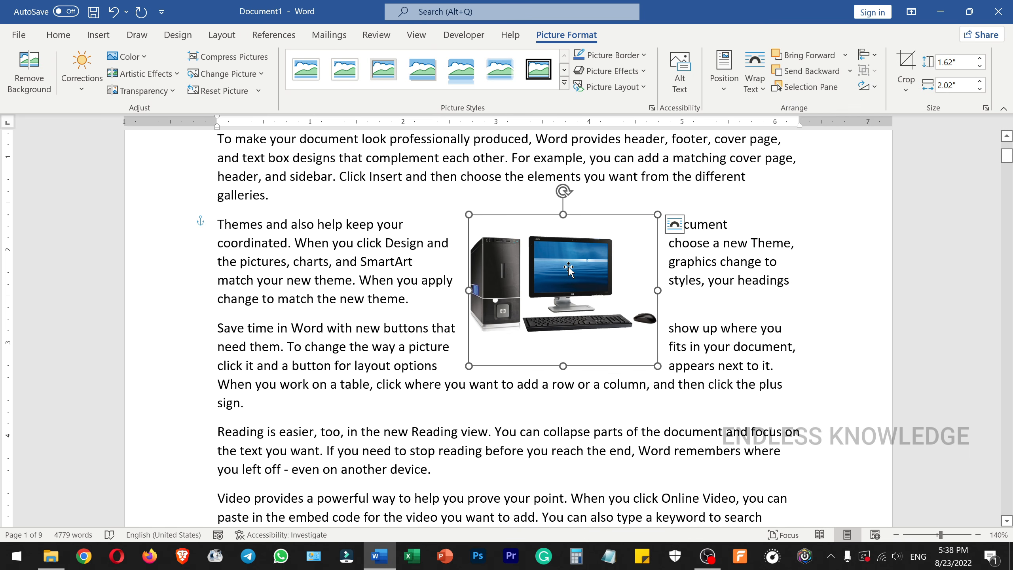
# - Shift the square-wrapped picture slightly left and down within the paragraphs, and deselect it
pyautogui.moveTo(568, 267); pyautogui.dragTo(526, 278)
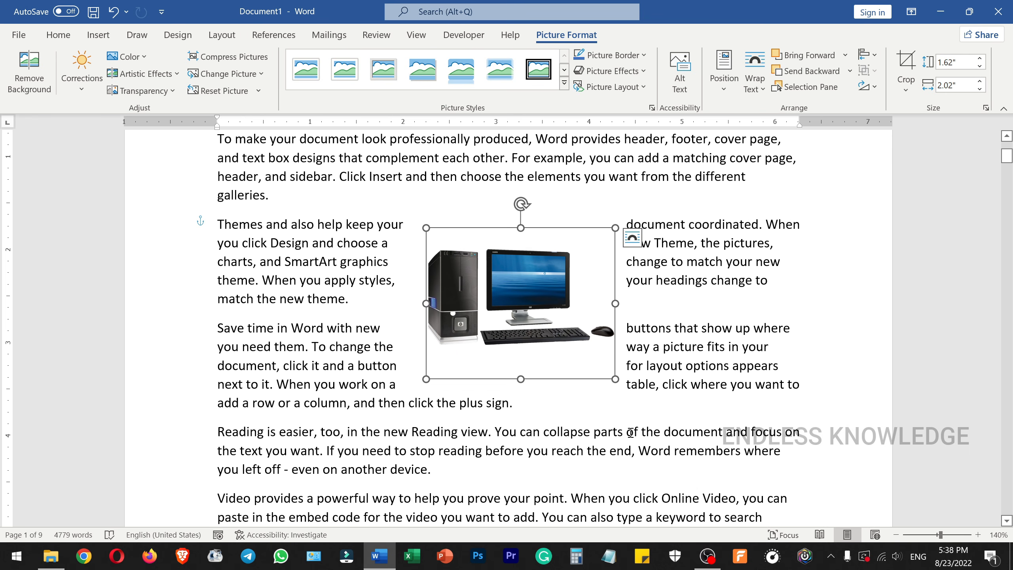
pyautogui.scroll(-2, 623, 413)
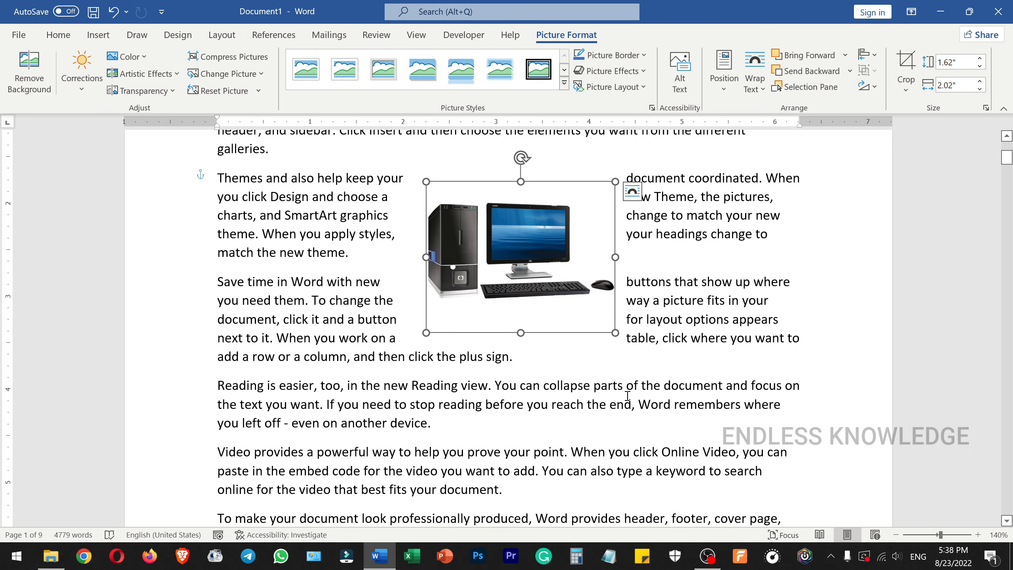
pyautogui.click(627, 395)
pyautogui.click(529, 235)
pyautogui.click(383, 327)
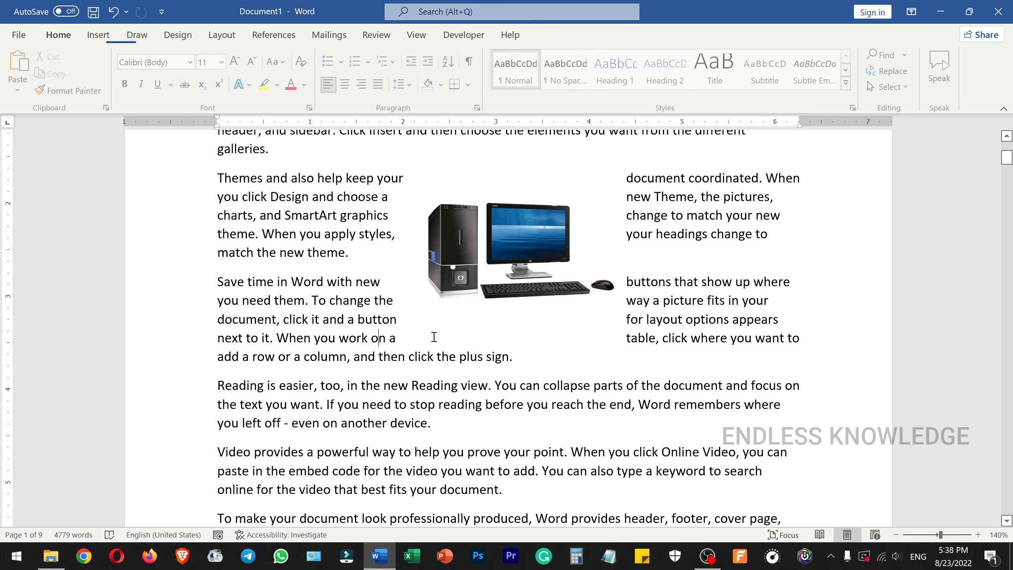
# - Enlarge the picture proportionally from its lower-left corner to about 1.86" high by 2.33" wide, and deselect it
pyautogui.click(467, 230)
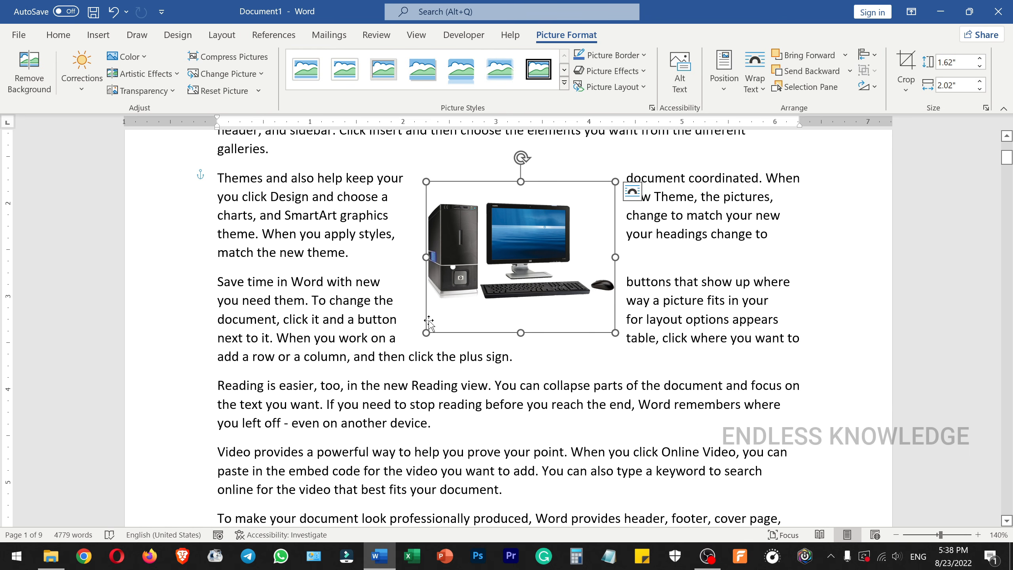
pyautogui.moveTo(426, 332); pyautogui.dragTo(401, 351)
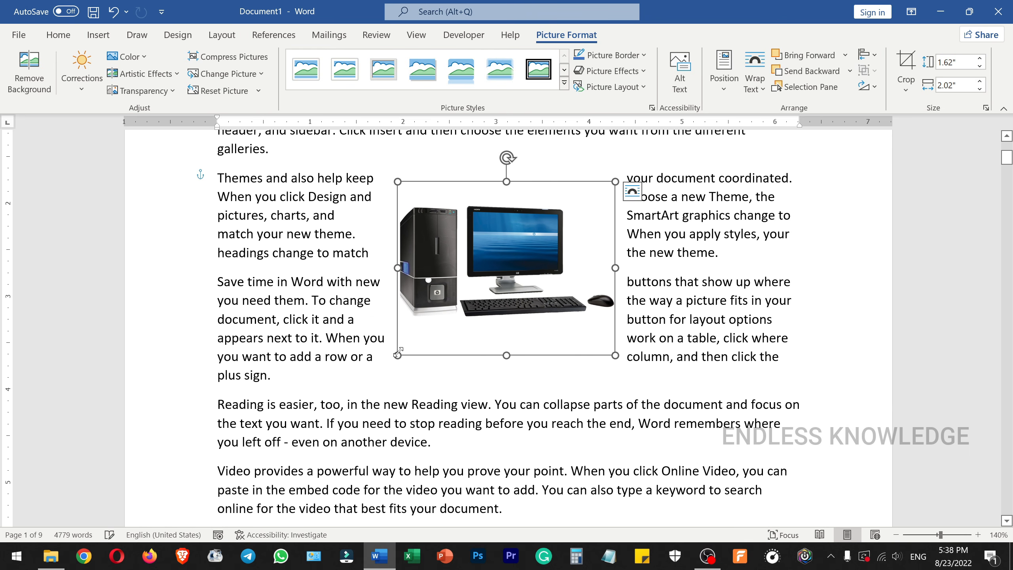
pyautogui.click(493, 423)
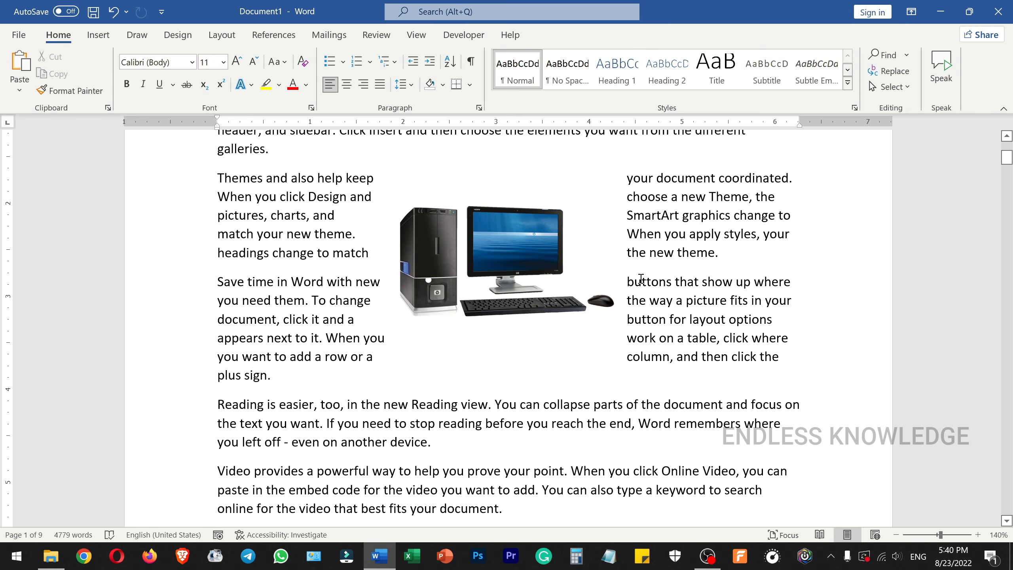
# - Change the computer picture's text wrapping to Tight
pyautogui.click(532, 239)
pyautogui.click(757, 91)
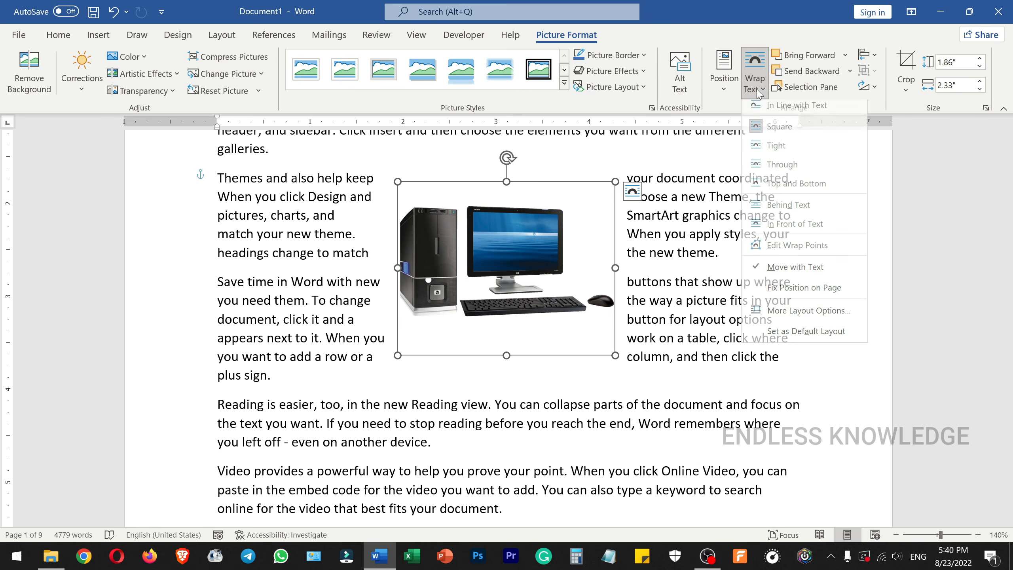
pyautogui.click(788, 149)
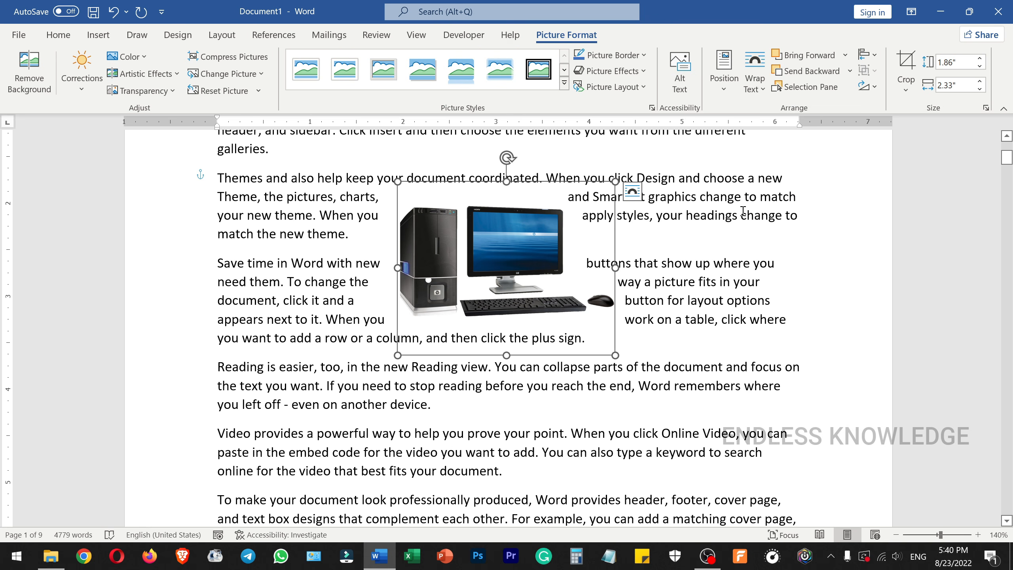
# - Try Through wrapping on the picture for comparison, return it to Tight, and check the text flow around it
pyautogui.click(755, 82)
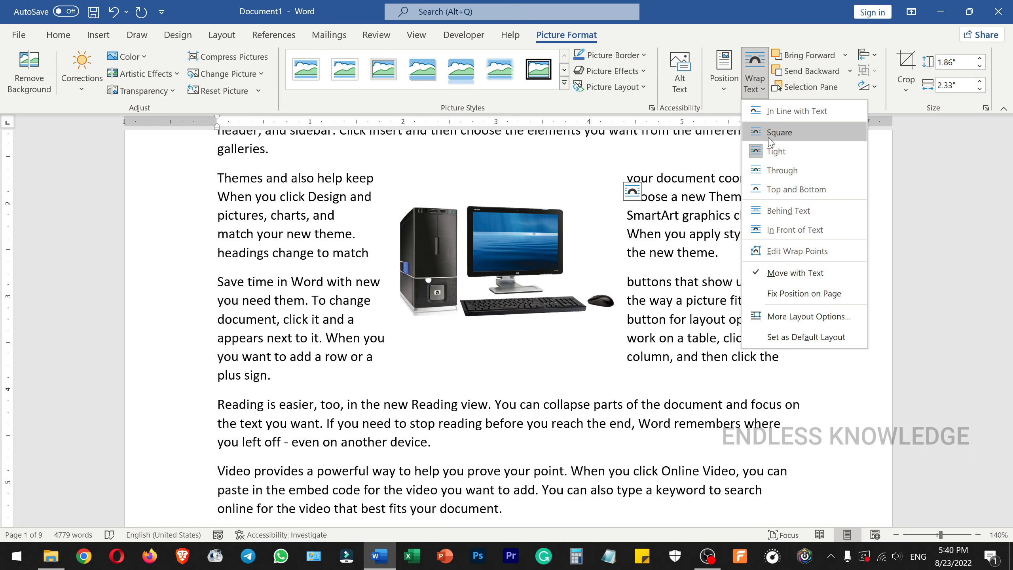
pyautogui.click(780, 170)
pyautogui.click(755, 82)
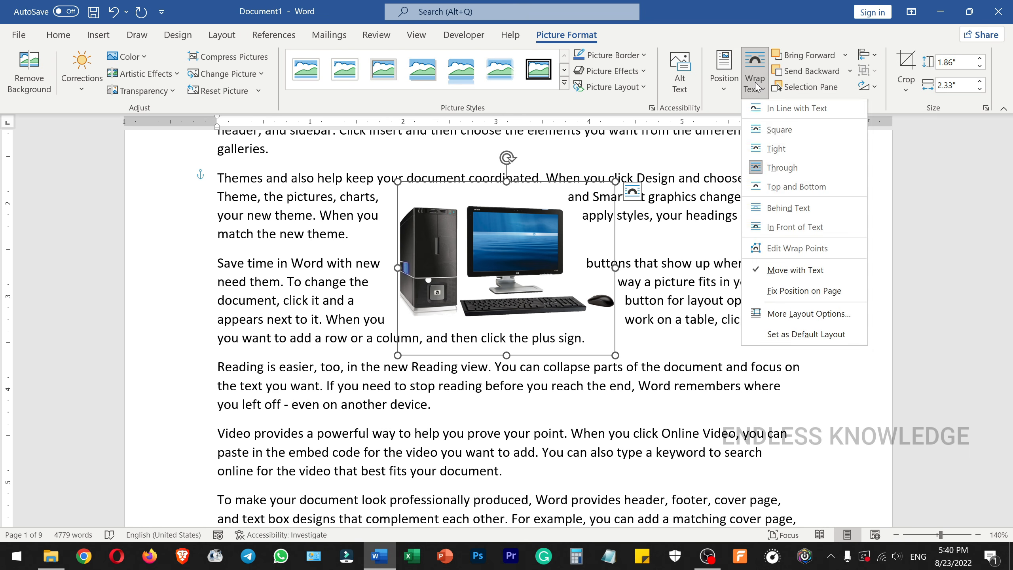
pyautogui.click(775, 152)
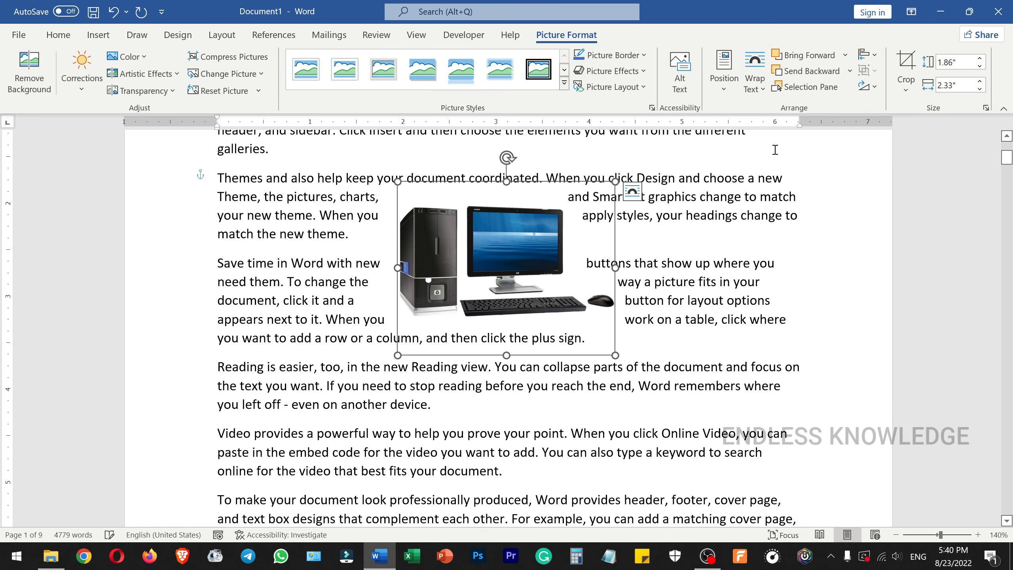
pyautogui.click(663, 296)
pyautogui.click(480, 252)
pyautogui.click(348, 302)
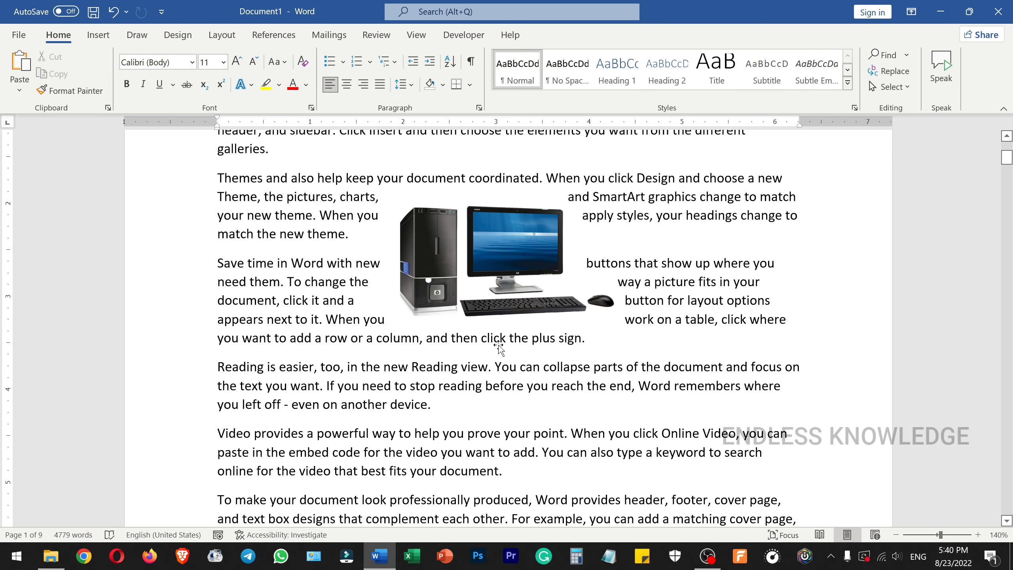
# - Edit the picture's wrap points, lowering the upper ones to the monitor's top edge and pulling the lower-left ones in against the tower
pyautogui.click(525, 252)
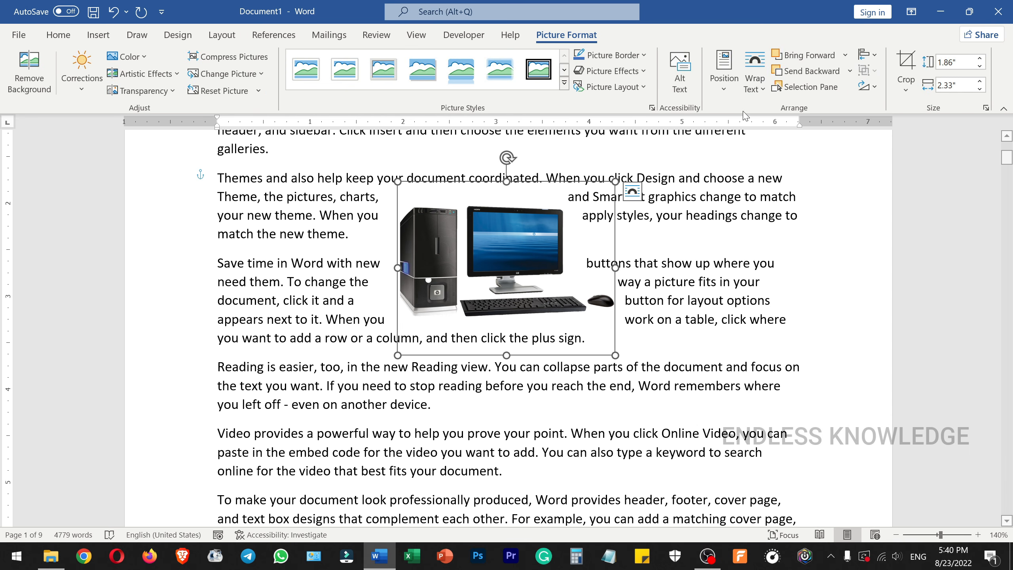
pyautogui.click(760, 87)
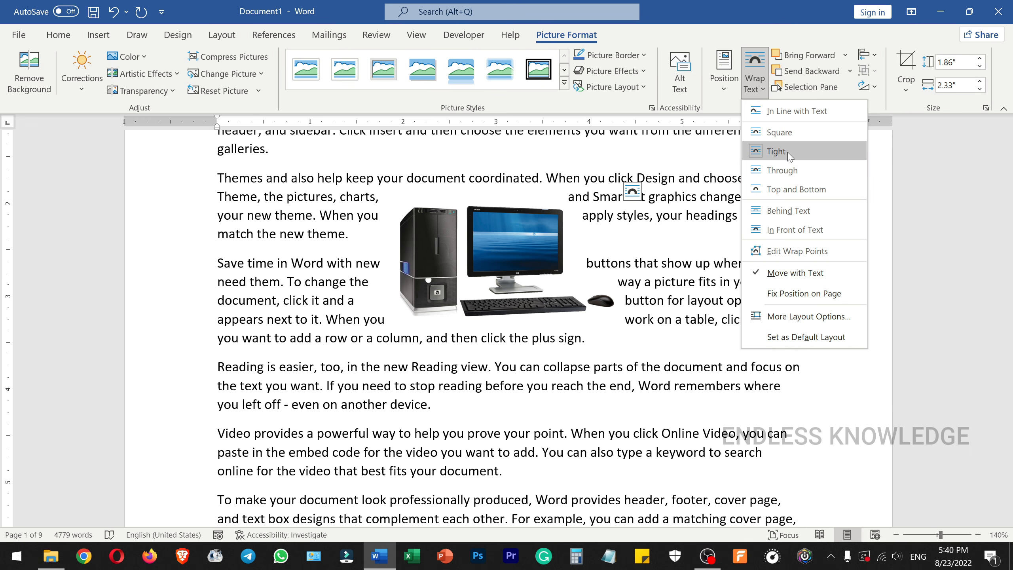
pyautogui.click(790, 260)
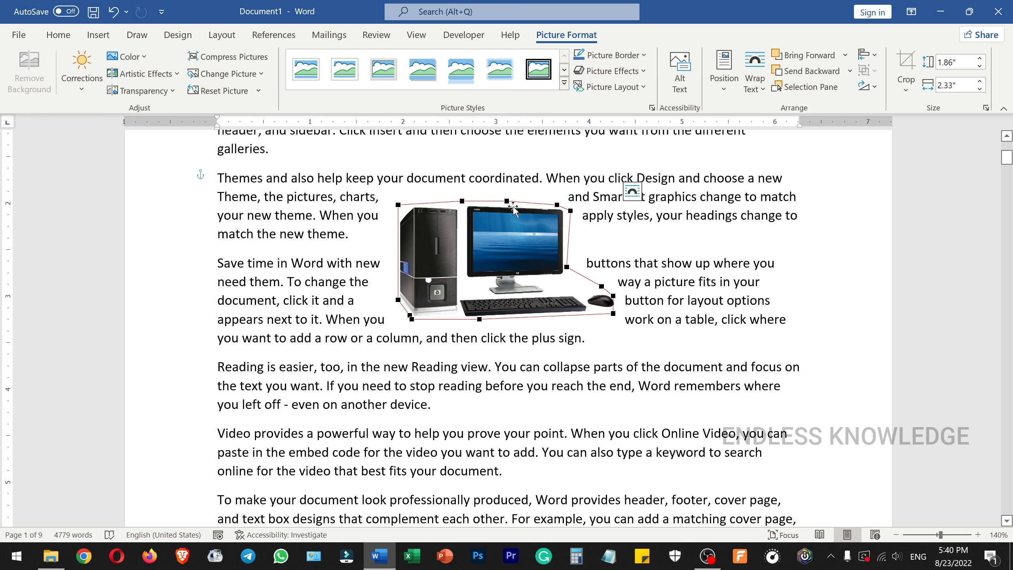
pyautogui.moveTo(507, 201); pyautogui.dragTo(461, 207)
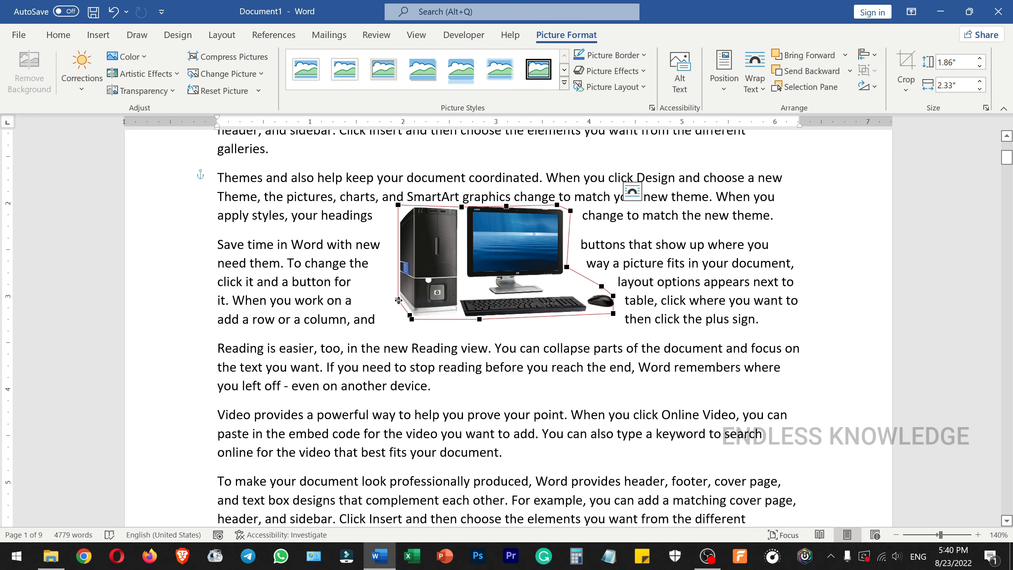
pyautogui.moveTo(398, 300)
pyautogui.mouseDown()
pyautogui.moveTo(408, 297)
pyautogui.moveTo(411, 315)
pyautogui.mouseUp()
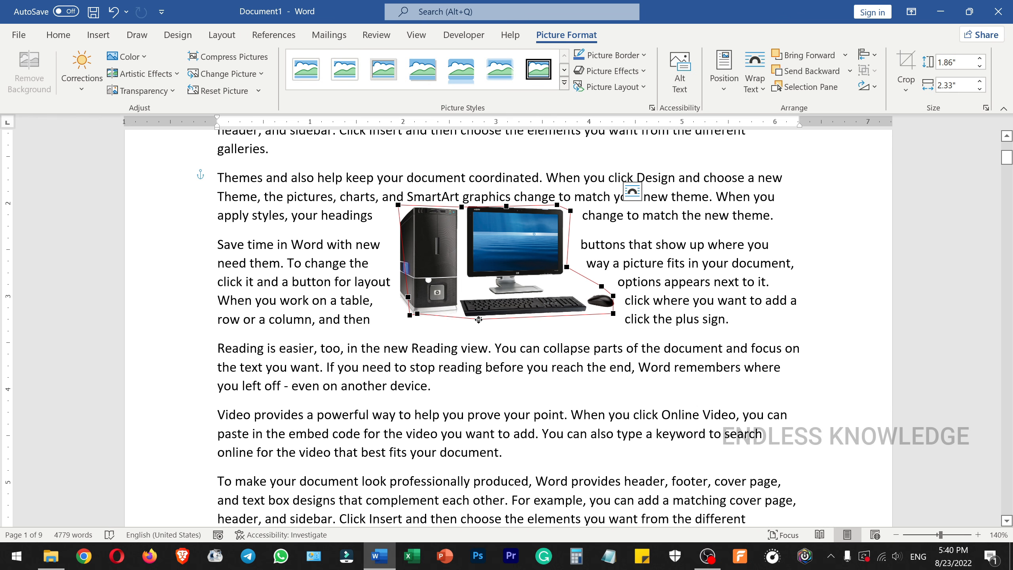
# - Adjust the wrap points below the keyboard and mouse and beside the monitor to follow the picture more closely, and finish editing them
pyautogui.moveTo(479, 320); pyautogui.dragTo(480, 313)
pyautogui.moveTo(613, 313); pyautogui.dragTo(598, 304)
pyautogui.moveTo(480, 314)
pyautogui.mouseDown()
pyautogui.moveTo(484, 305)
pyautogui.moveTo(485, 318)
pyautogui.mouseUp()
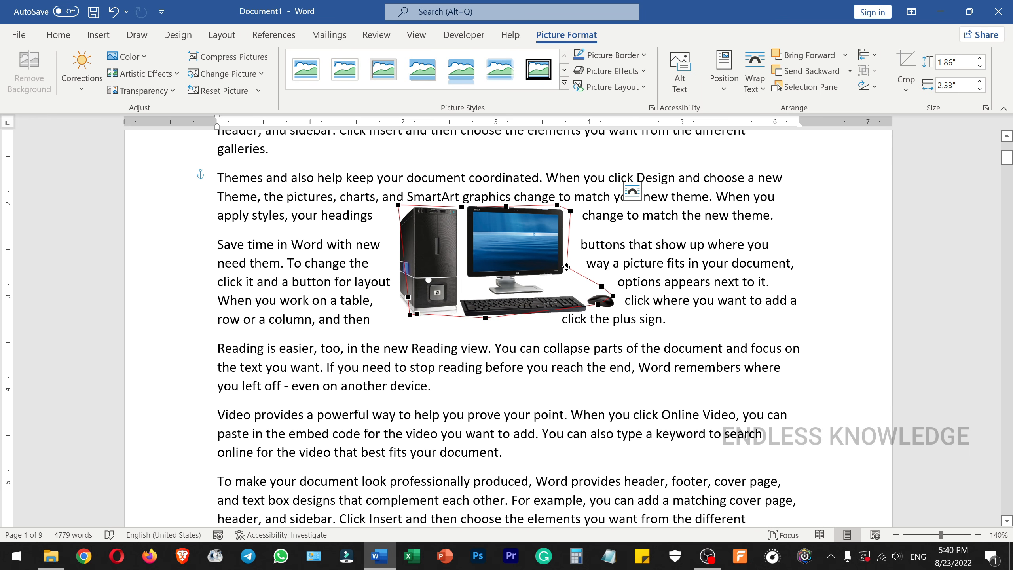
pyautogui.moveTo(567, 267)
pyautogui.mouseDown()
pyautogui.moveTo(584, 259)
pyautogui.moveTo(571, 257)
pyautogui.mouseUp()
pyautogui.moveTo(569, 209); pyautogui.dragTo(567, 217)
pyautogui.click(614, 223)
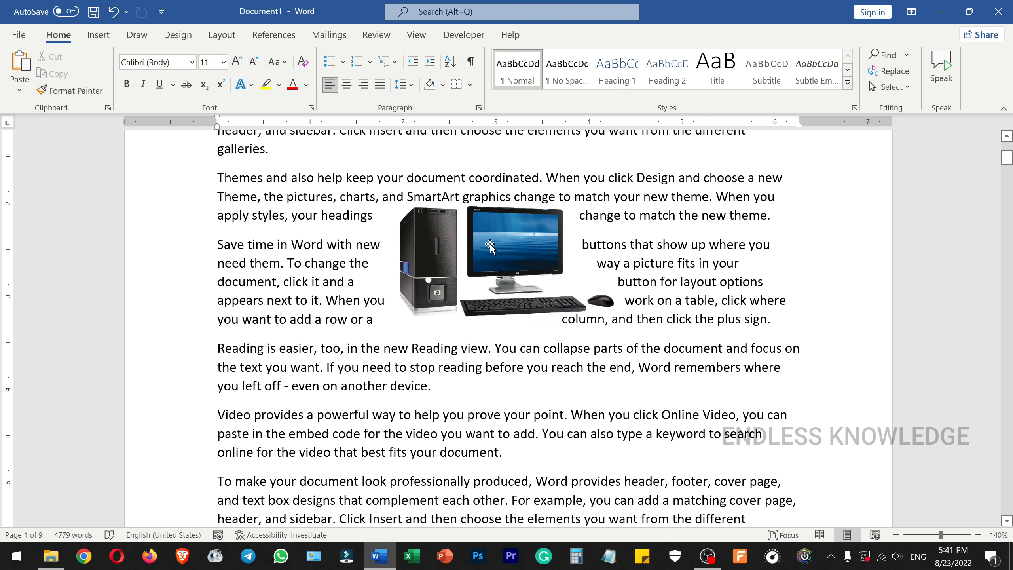
# - Set the computer picture's text wrapping to Top and Bottom, and deselect it
pyautogui.click(493, 247)
pyautogui.click(567, 36)
pyautogui.click(760, 88)
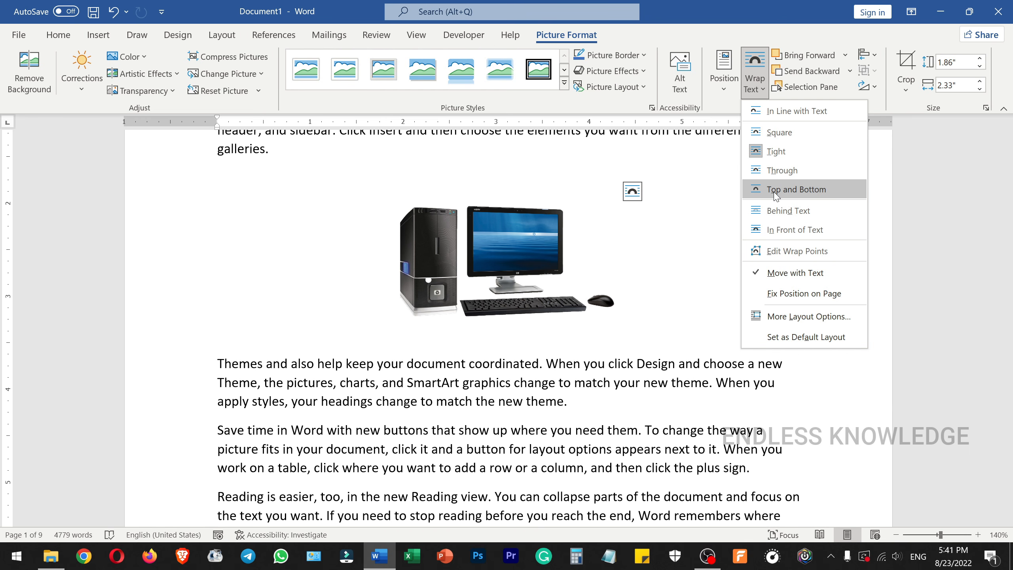
pyautogui.click(776, 195)
pyautogui.click(554, 344)
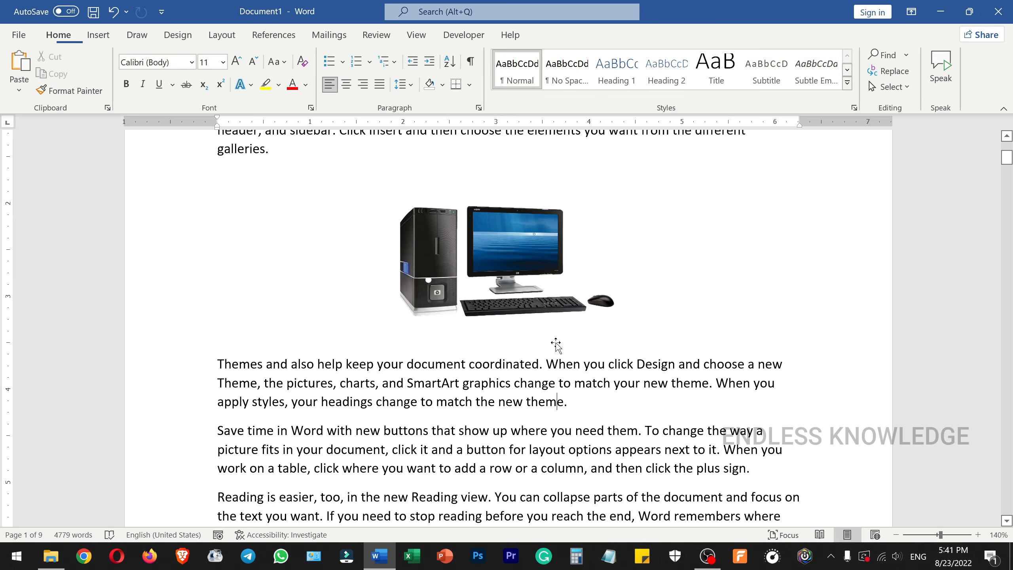
# - Move the picture down between the "Save time in Word" and "Reading is easier" paragraphs
pyautogui.scroll(-3, 554, 344)
pyautogui.click(535, 221)
pyautogui.moveTo(535, 221); pyautogui.dragTo(536, 245)
pyautogui.scroll(1, 620, 353)
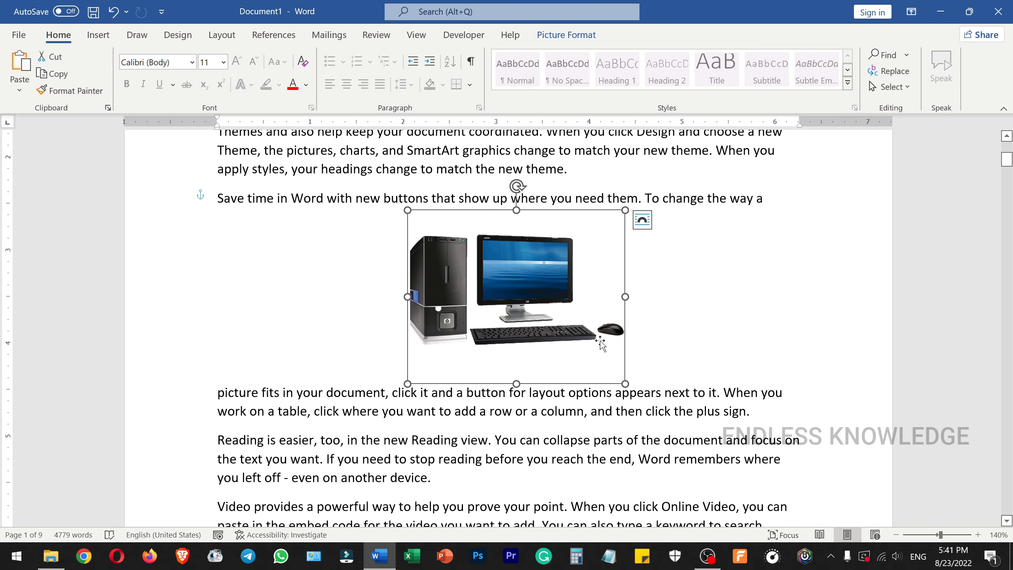
pyautogui.moveTo(543, 287); pyautogui.dragTo(544, 325)
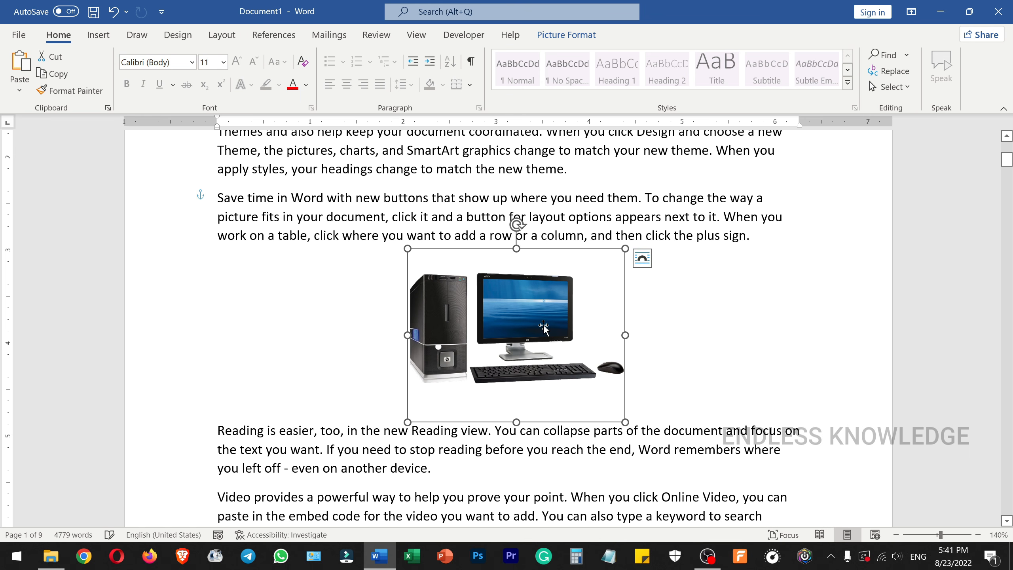
pyautogui.click(628, 323)
# - Try stretching only the picture's width towards the right margin, and undo the resize
pyautogui.click(539, 308)
pyautogui.moveTo(625, 336); pyautogui.dragTo(778, 335)
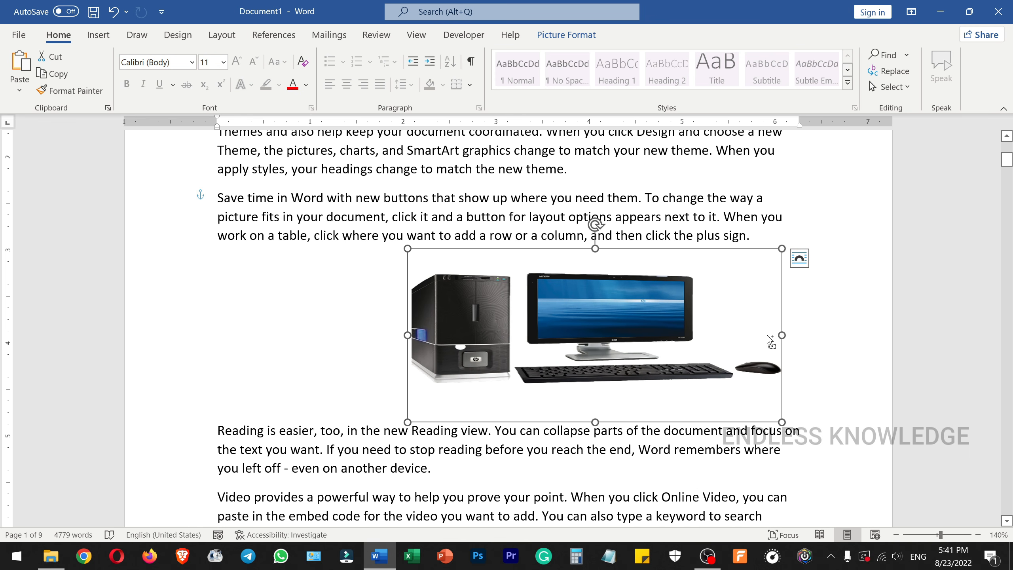
pyautogui.hotkey('ctrl', 'z')
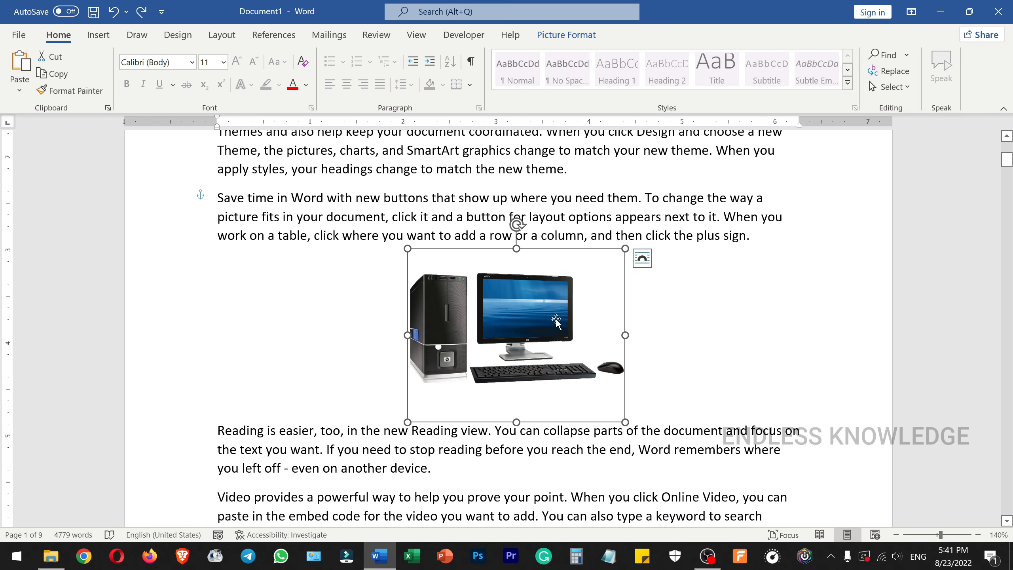
# - Set the computer picture's text wrapping to Behind Text, and move it slightly up over the "Save time in Word" and "Reading is easier" paragraphs
pyautogui.click(585, 35)
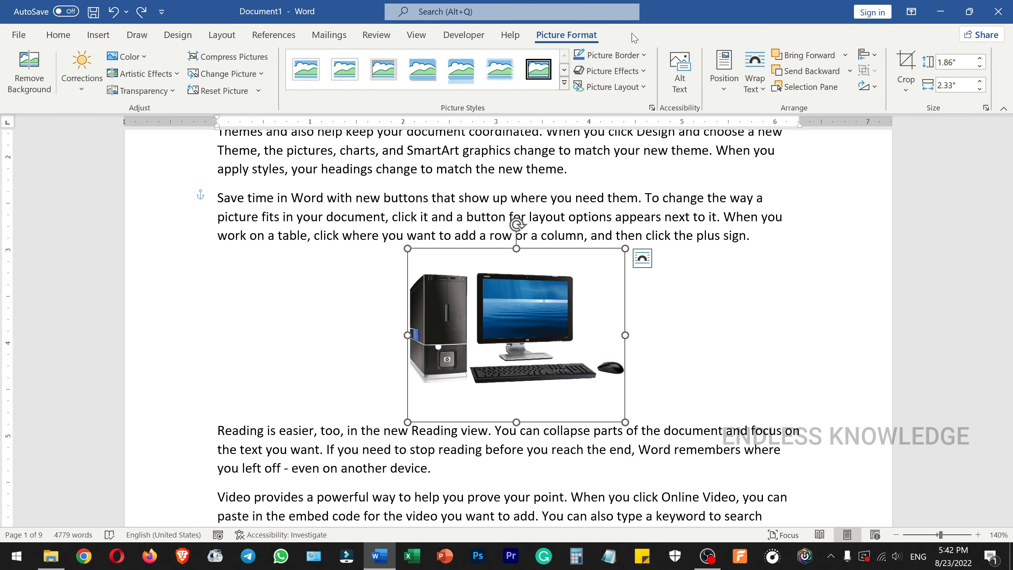
pyautogui.click(754, 78)
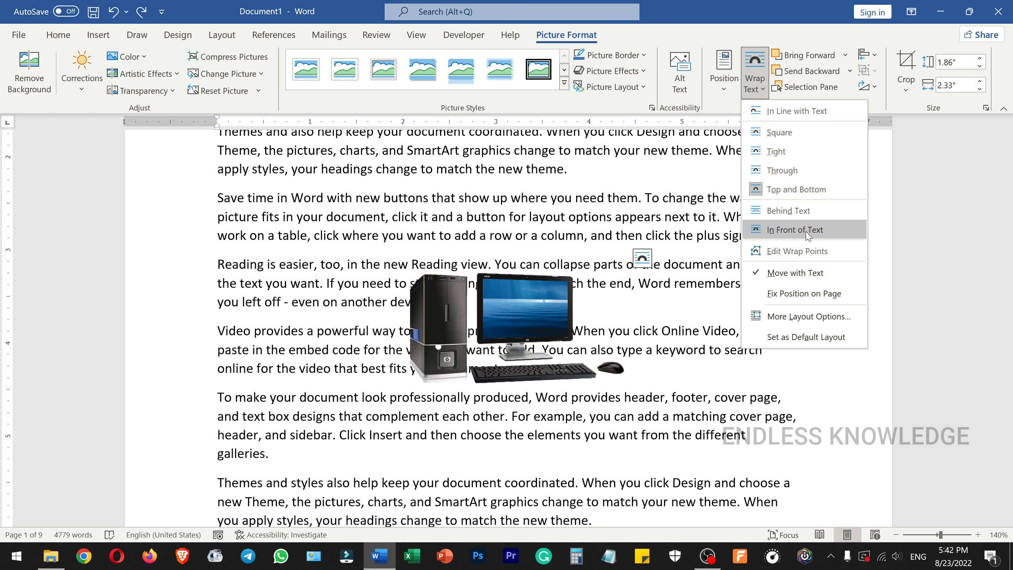
pyautogui.click(802, 211)
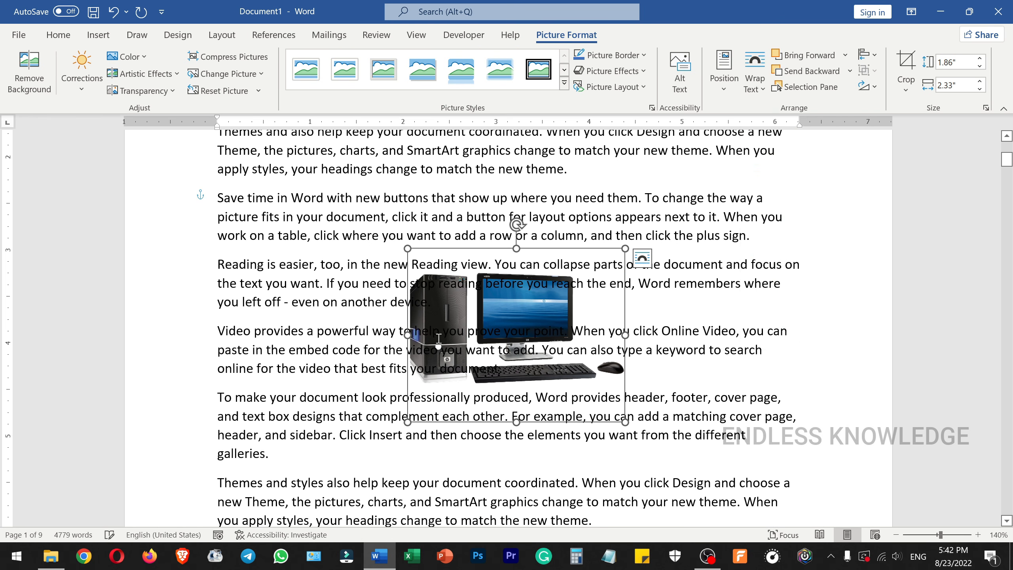
pyautogui.moveTo(519, 317); pyautogui.dragTo(510, 289)
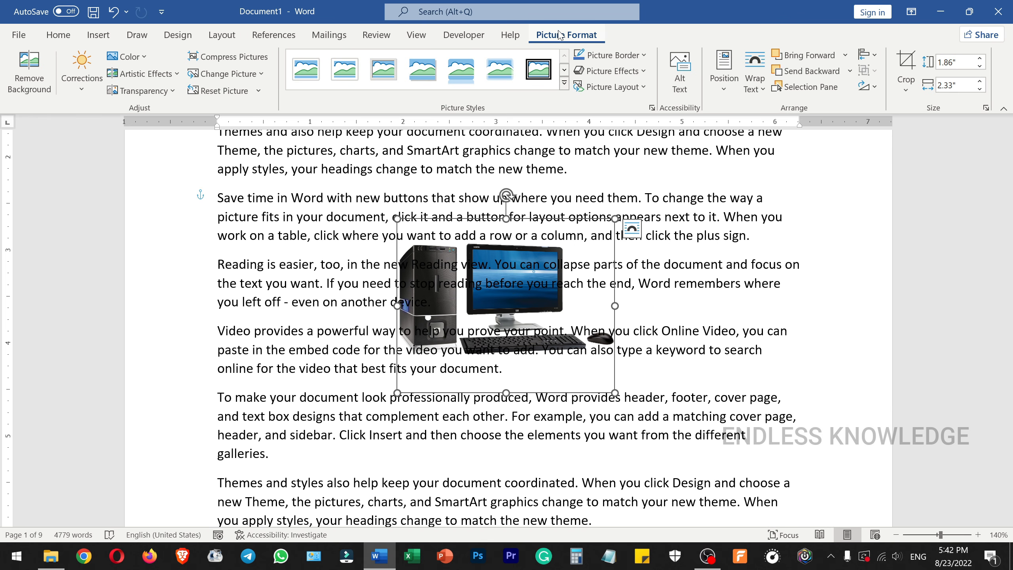
# - Try a preset transparency on the computer picture behind the text, and restore the picture to full opacity
pyautogui.click(144, 90)
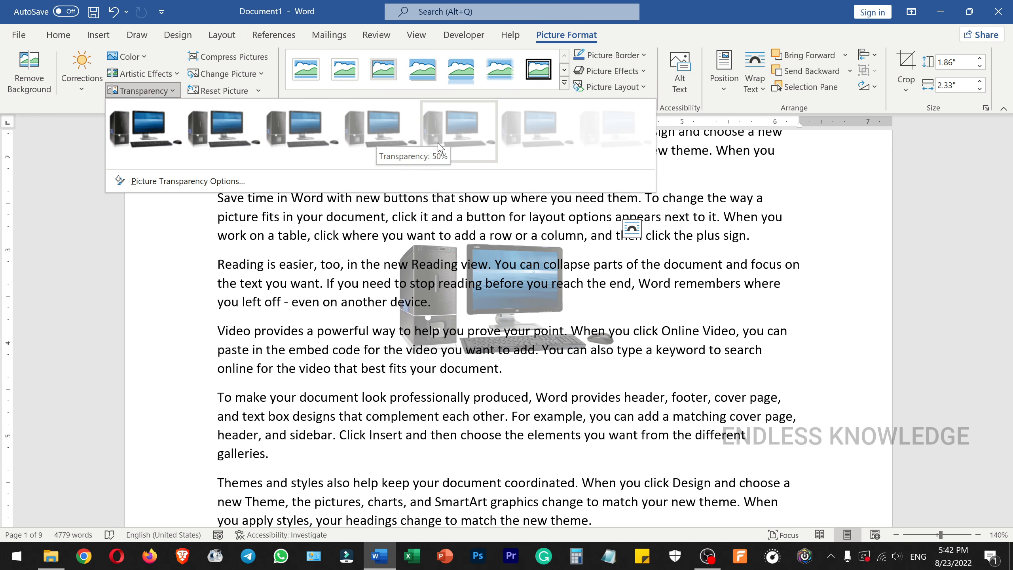
pyautogui.click(378, 137)
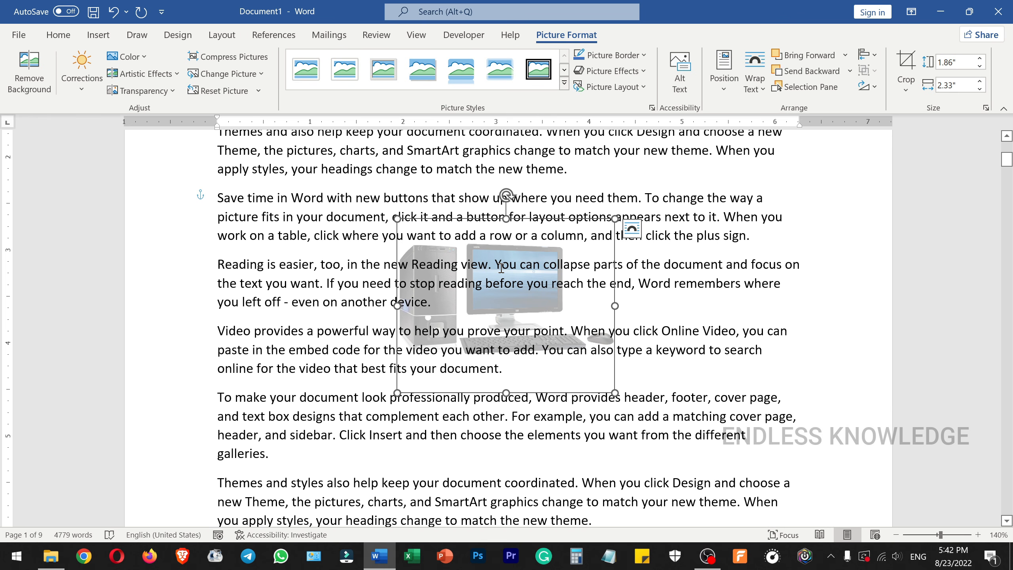
pyautogui.click(144, 91)
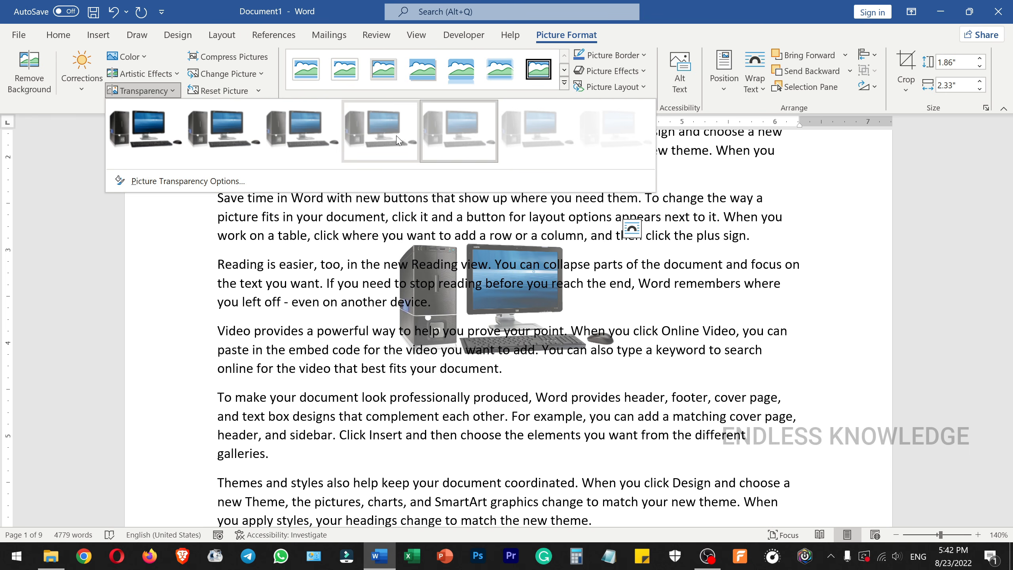
pyautogui.click(164, 139)
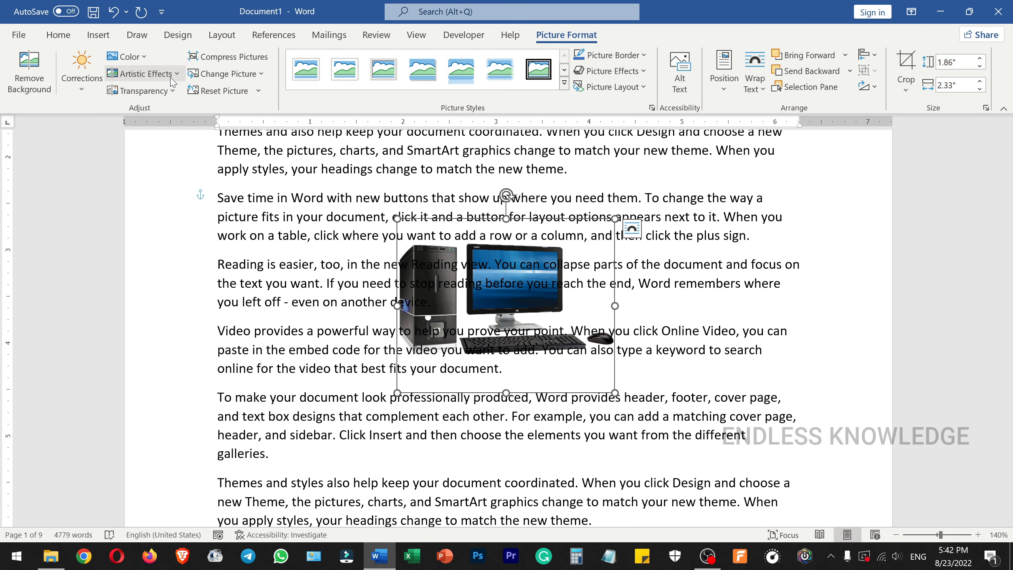
# - Recolor the computer picture with the pale washed-out preset, and set its text wrapping to In Front of Text
pyautogui.click(143, 57)
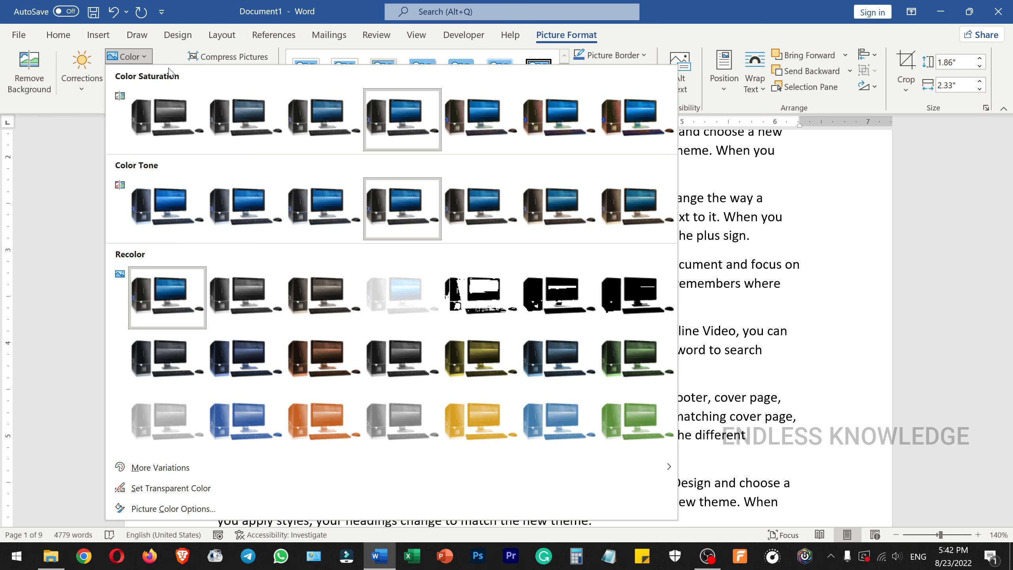
pyautogui.click(405, 294)
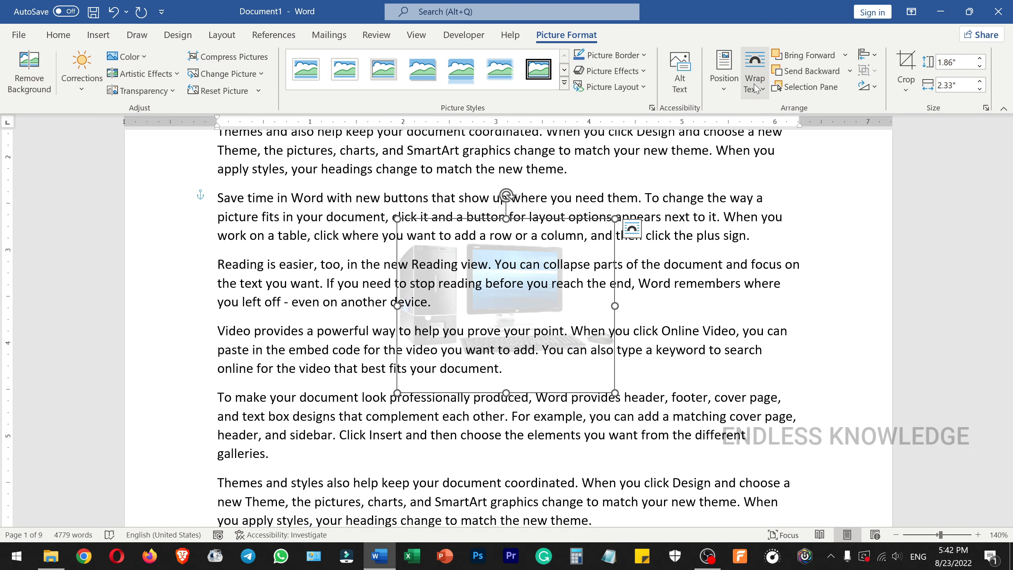
pyautogui.click(763, 74)
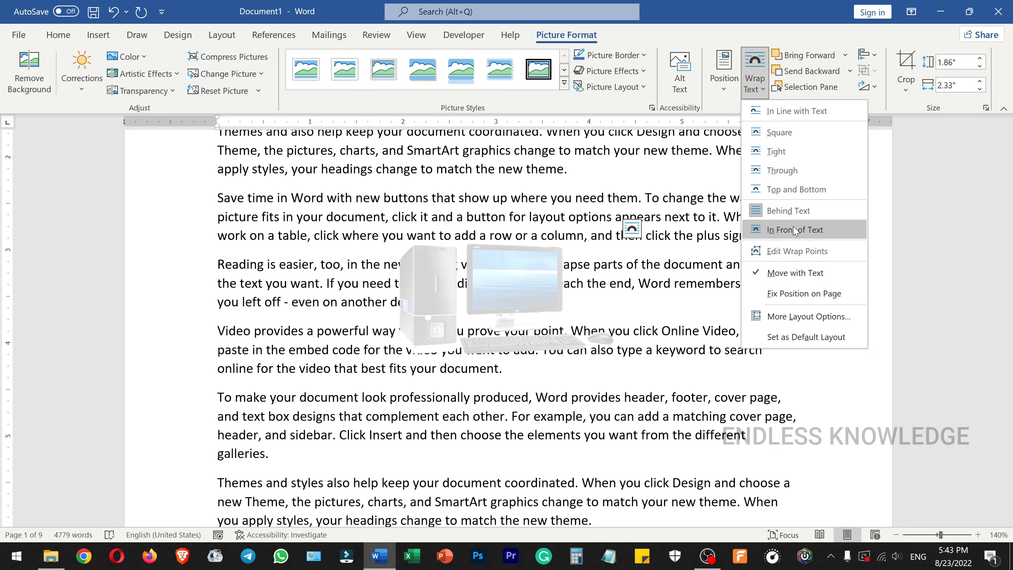
pyautogui.click(796, 230)
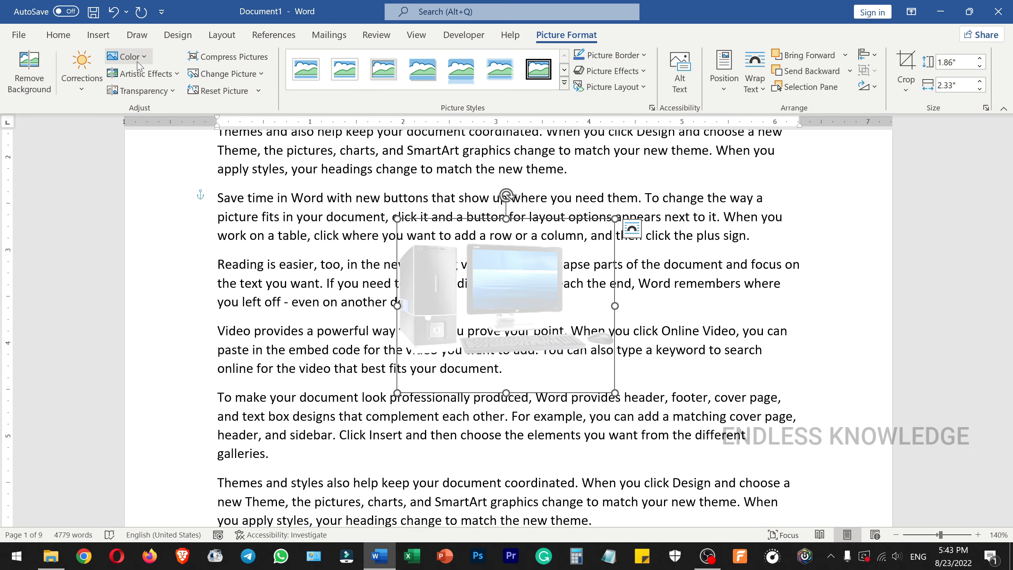
# - Remove the recolor from the computer picture, and set its transparency to 50%
pyautogui.click(127, 56)
pyautogui.click(167, 299)
pyautogui.click(142, 91)
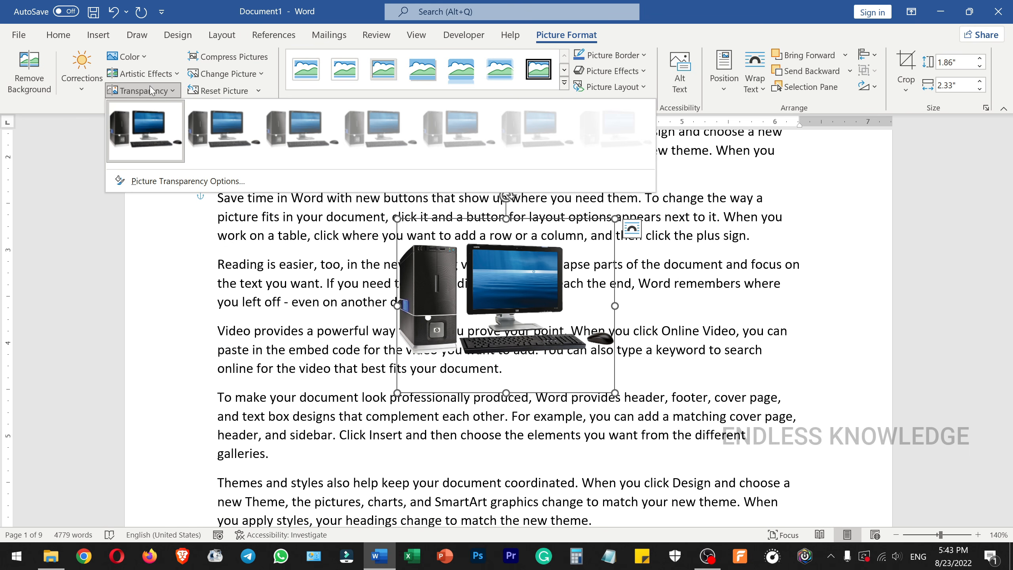
pyautogui.click(398, 150)
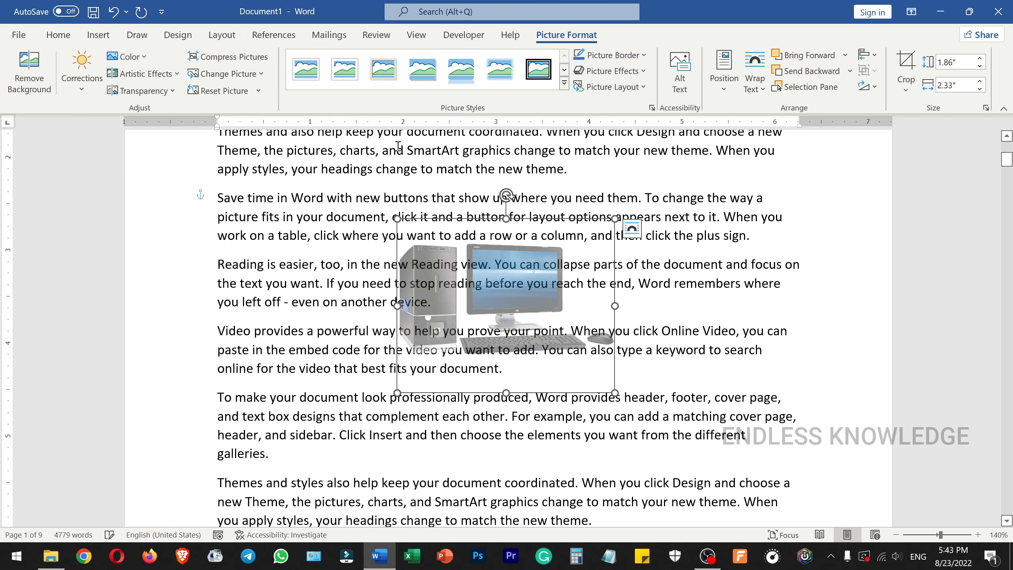
# - Set the semi-transparent picture's text wrapping to Behind Text, and switch it to Square
pyautogui.click(754, 72)
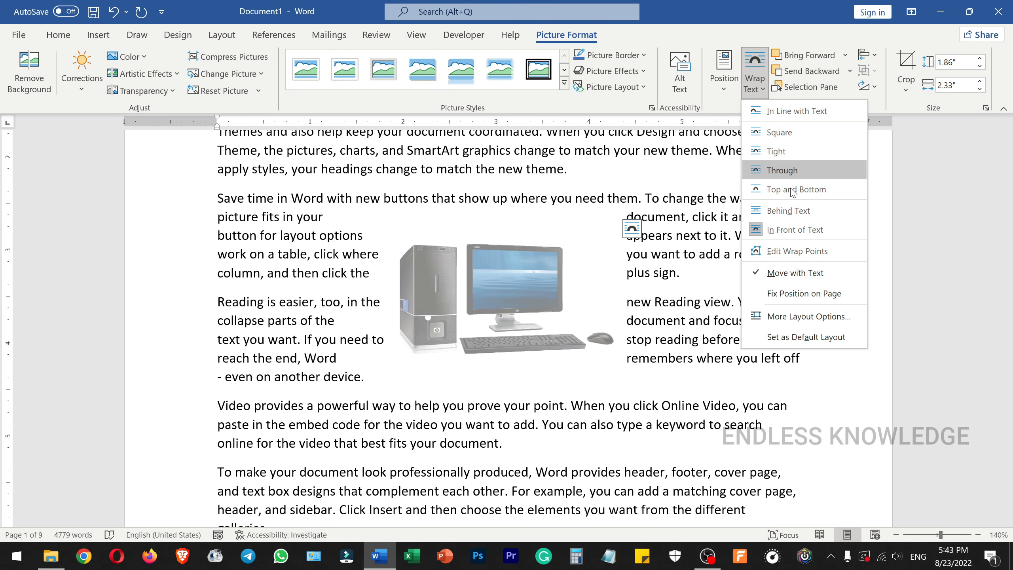
pyautogui.click(794, 211)
pyautogui.click(754, 72)
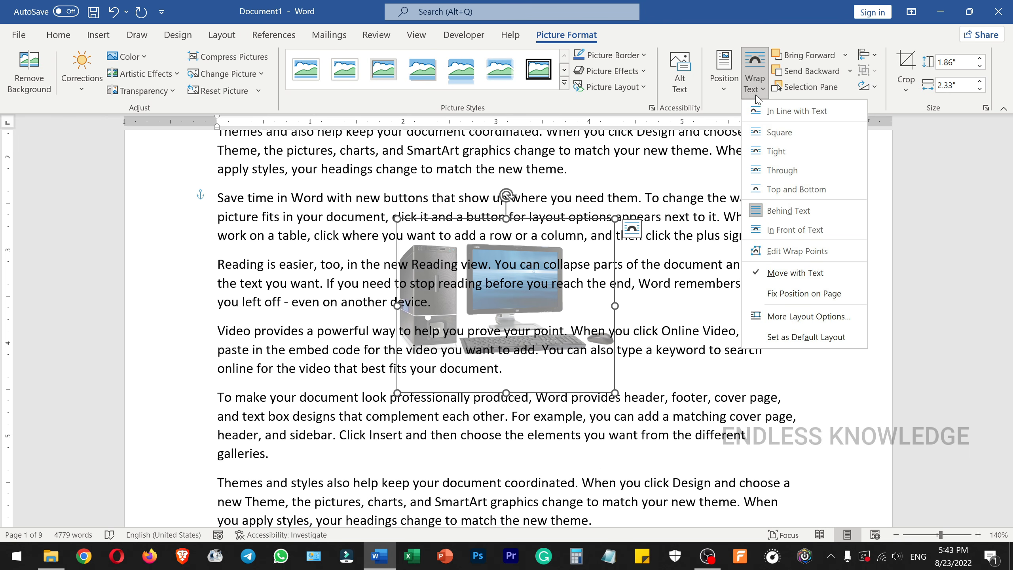
pyautogui.click(780, 133)
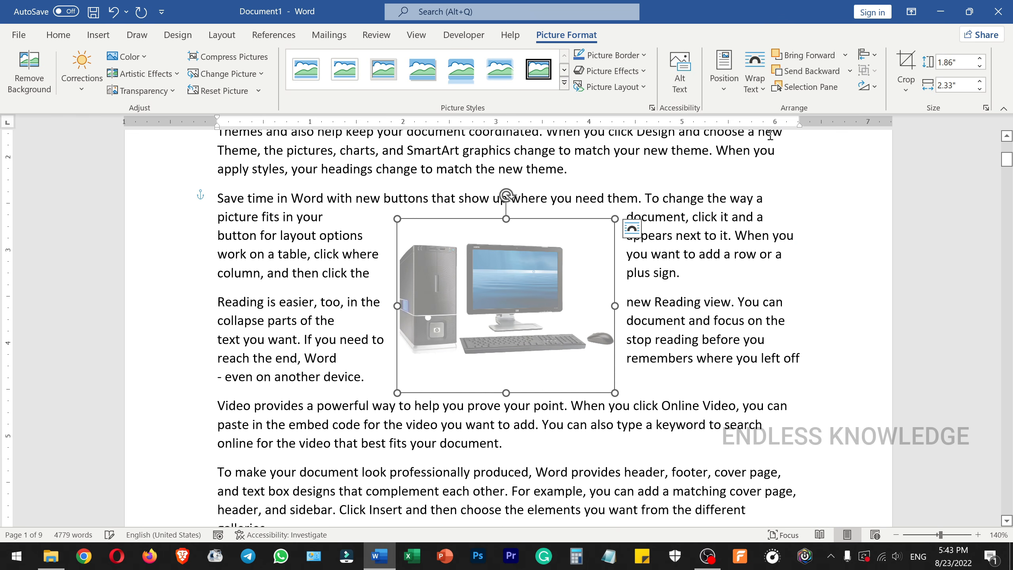
# - Remove the computer picture's transparency, and check its Move with Text setting
pyautogui.click(155, 91)
pyautogui.click(145, 112)
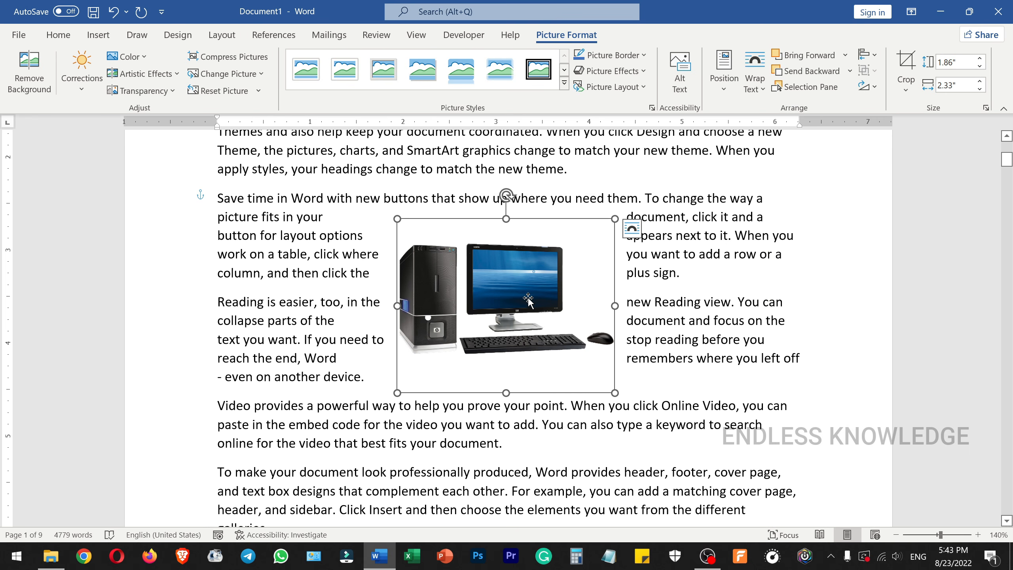
pyautogui.click(754, 72)
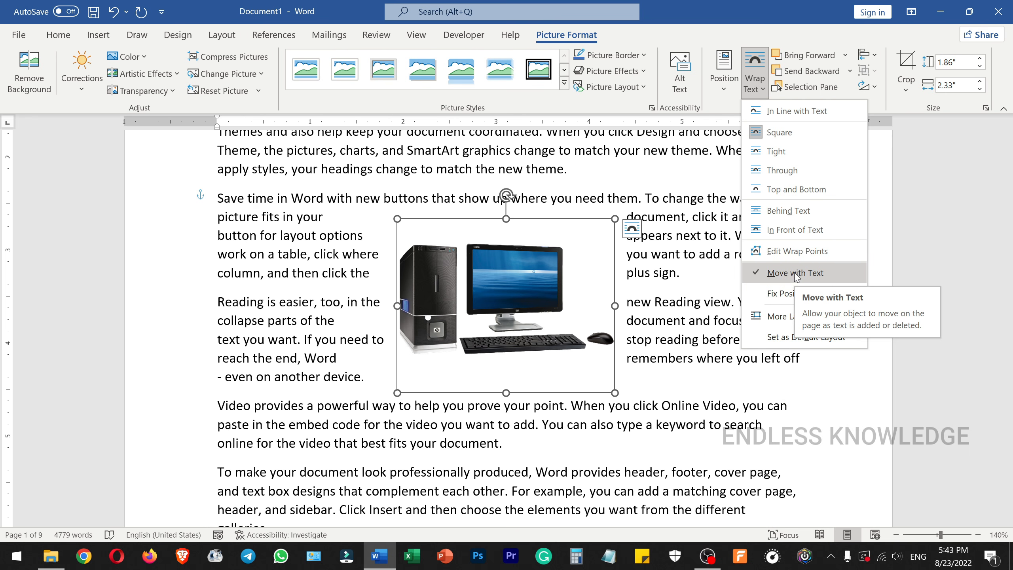
pyautogui.click(664, 275)
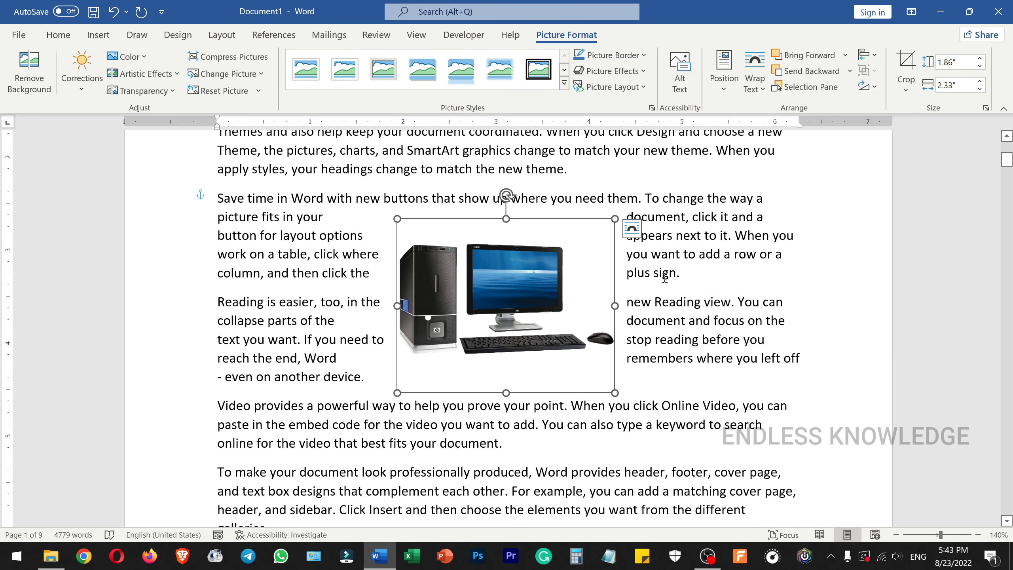
# - Copy the "Themes and also help keep your document coordinated" paragraph, and paste it three times from its end, above the "Save time in Word" paragraph
pyautogui.scroll(3, 665, 275)
pyautogui.scroll(-1, 662, 275)
pyautogui.scroll(-1, 507, 239)
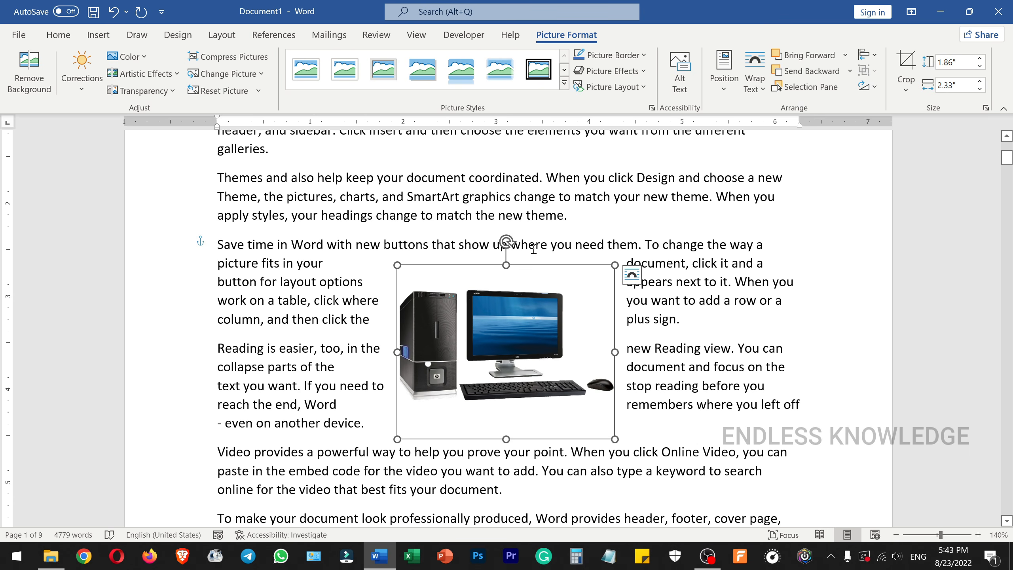
pyautogui.scroll(-3, 514, 264)
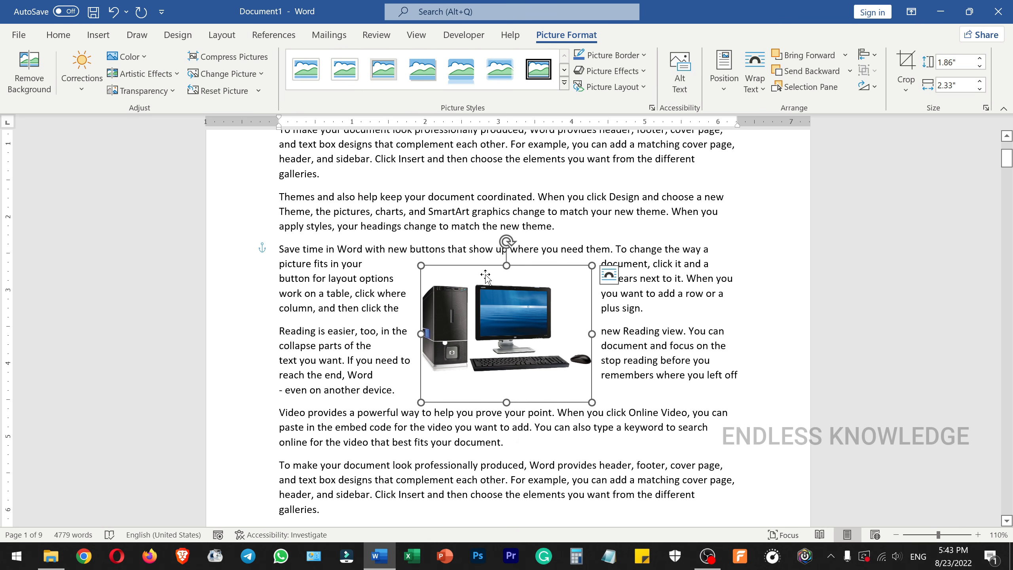
pyautogui.moveTo(256, 200); pyautogui.dragTo(257, 226)
pyautogui.hotkey('ctrl', 'c')
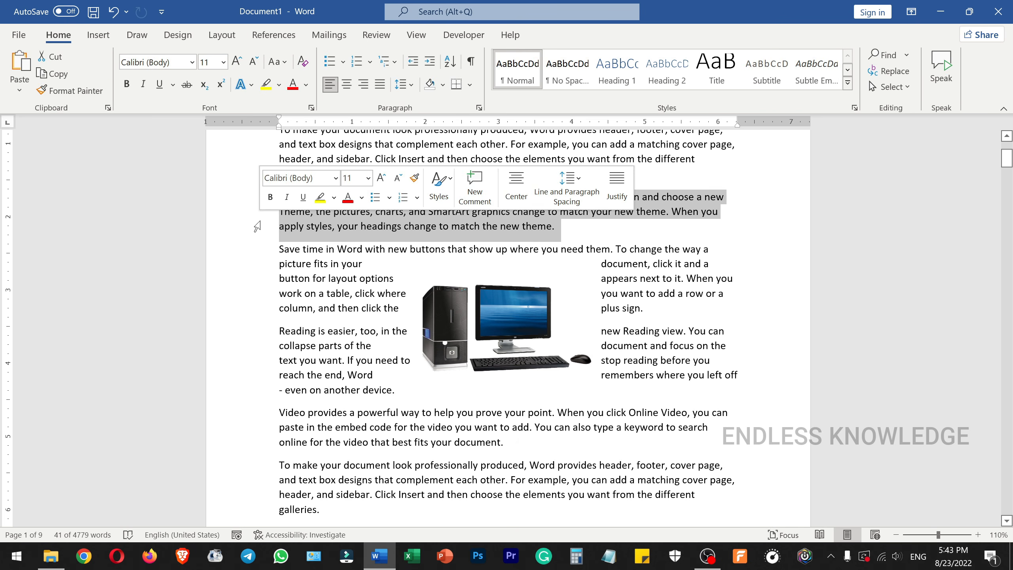
pyautogui.click(572, 235)
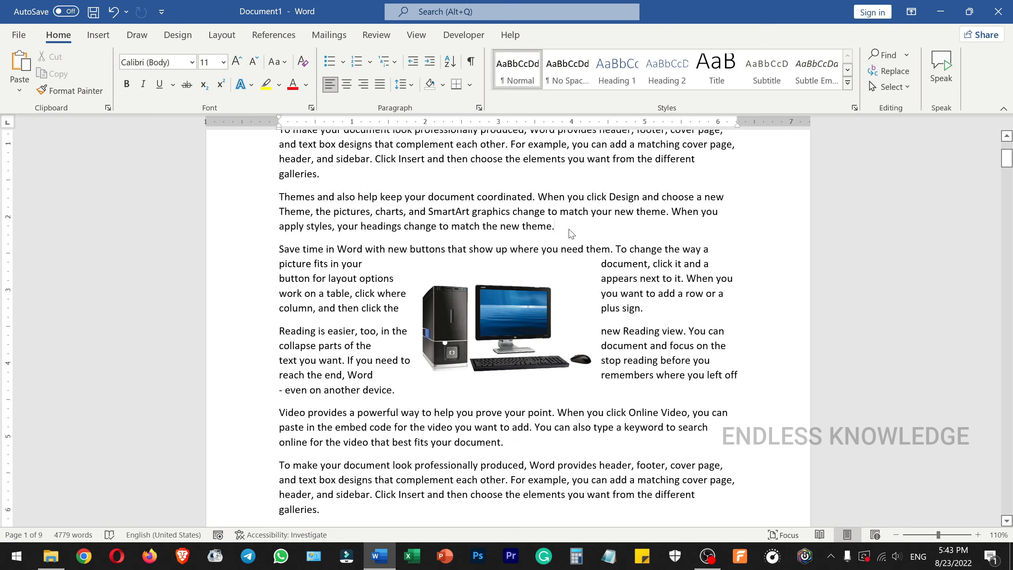
pyautogui.hotkey('ctrl', 'v')
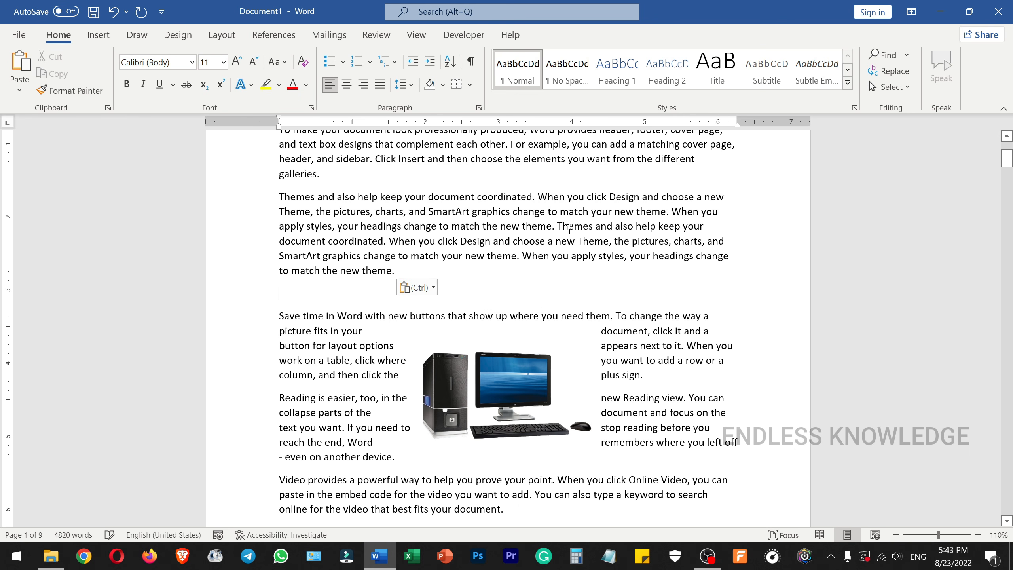
pyautogui.hotkey('ctrl', 'v')
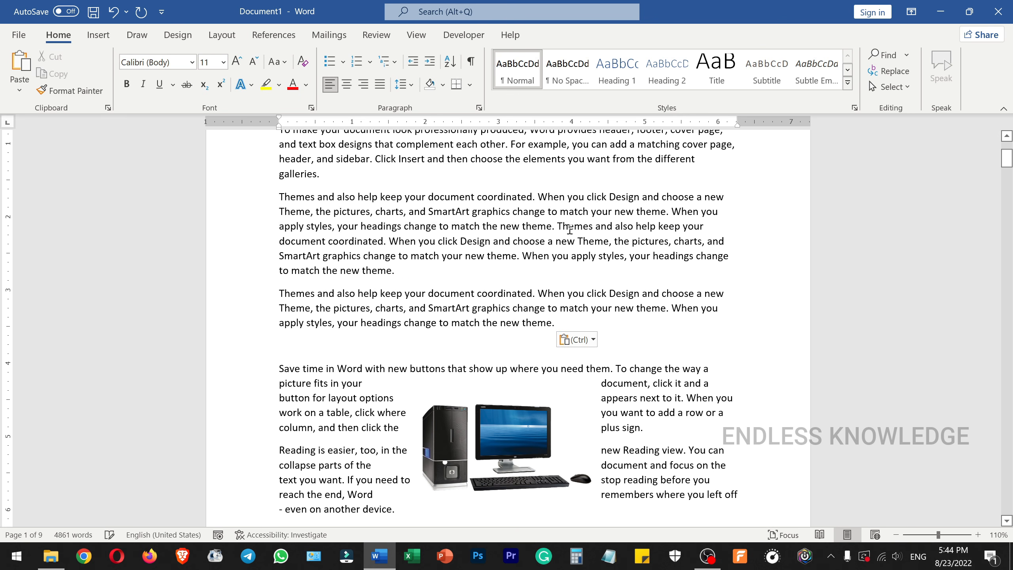
pyautogui.hotkey('ctrl', 'v')
pyautogui.scroll(-3, 595, 233)
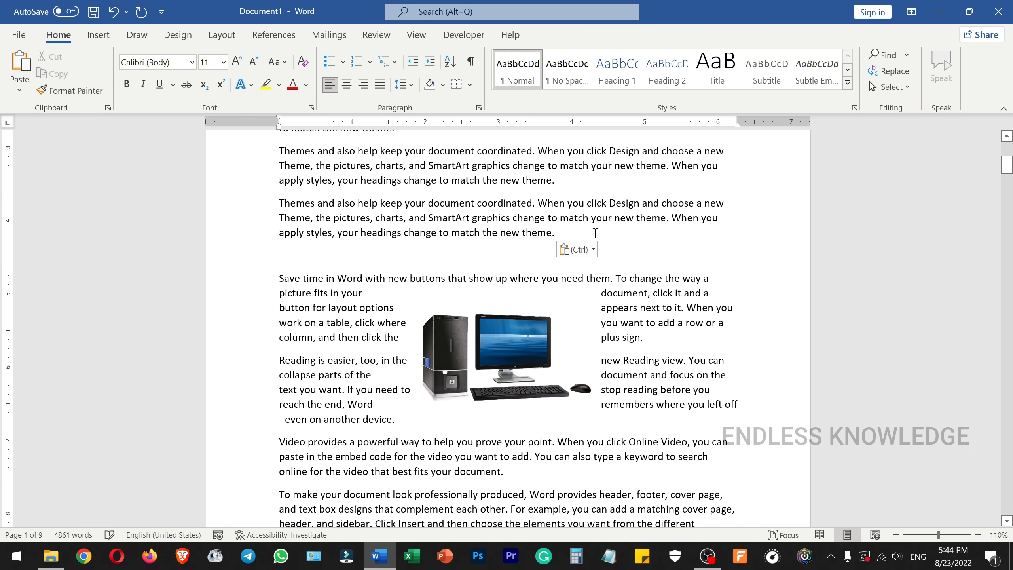
pyautogui.scroll(2, 624, 248)
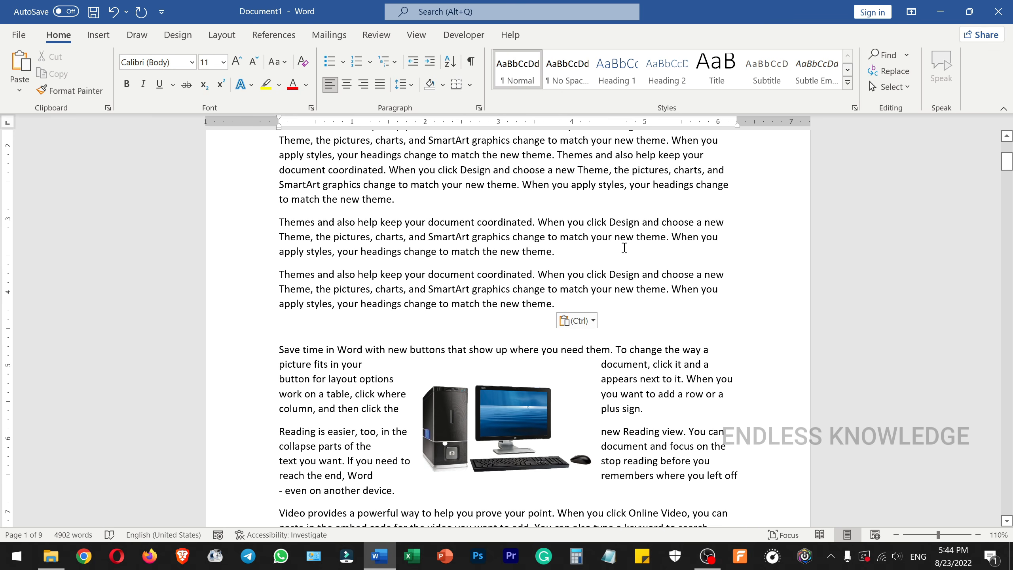
pyautogui.scroll(-2, 624, 248)
# - Select the computer picture, and examine the Move with Text option in its text wrapping settings
pyautogui.click(588, 298)
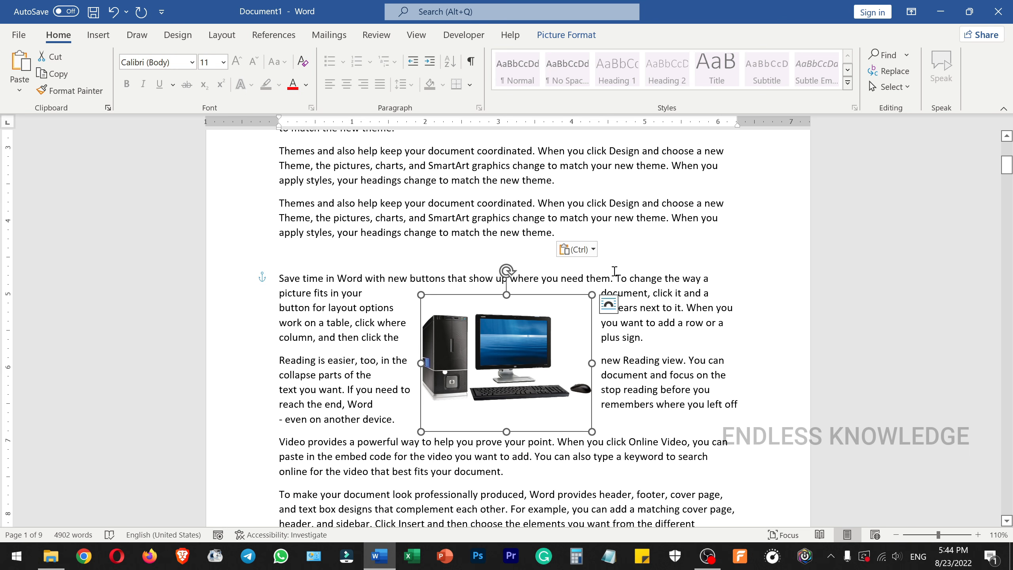
pyautogui.click(562, 35)
pyautogui.click(754, 76)
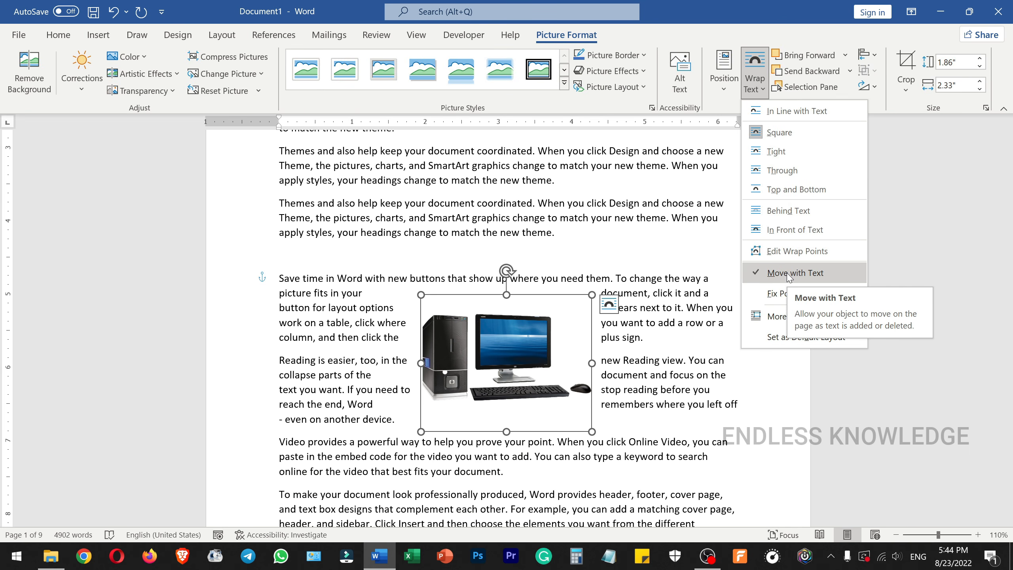
pyautogui.click(676, 303)
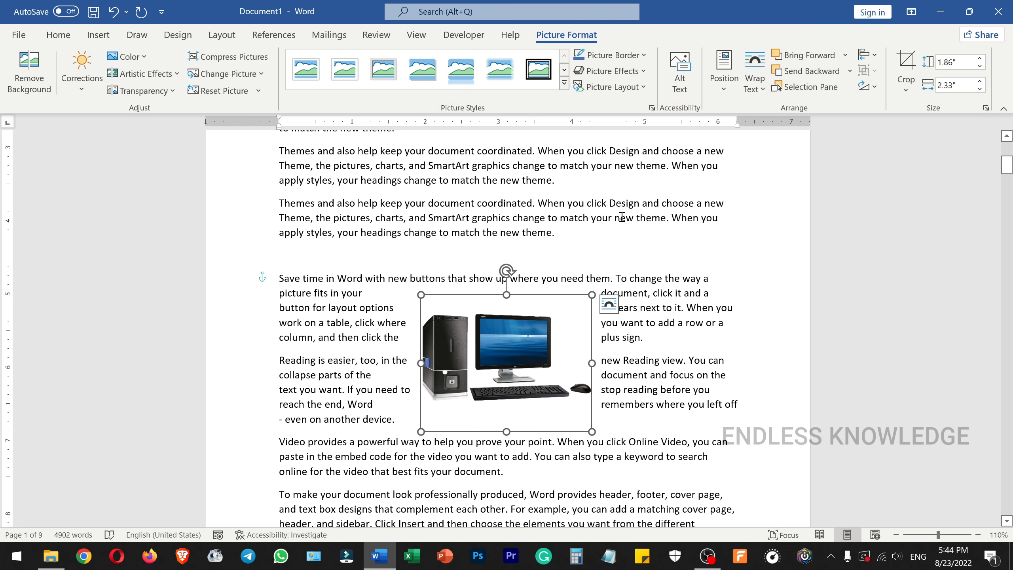
# - Move the picture up among the pasted "Themes and also help" paragraphs, and set it to Fix Position on Page
pyautogui.scroll(-5, 622, 218)
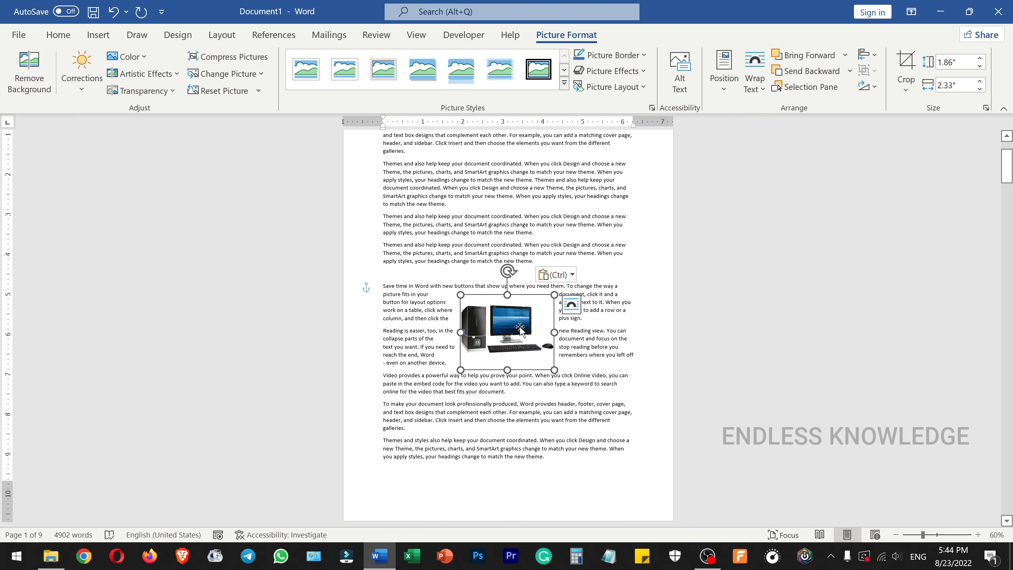
pyautogui.moveTo(519, 329); pyautogui.dragTo(515, 235)
pyautogui.scroll(2, 573, 262)
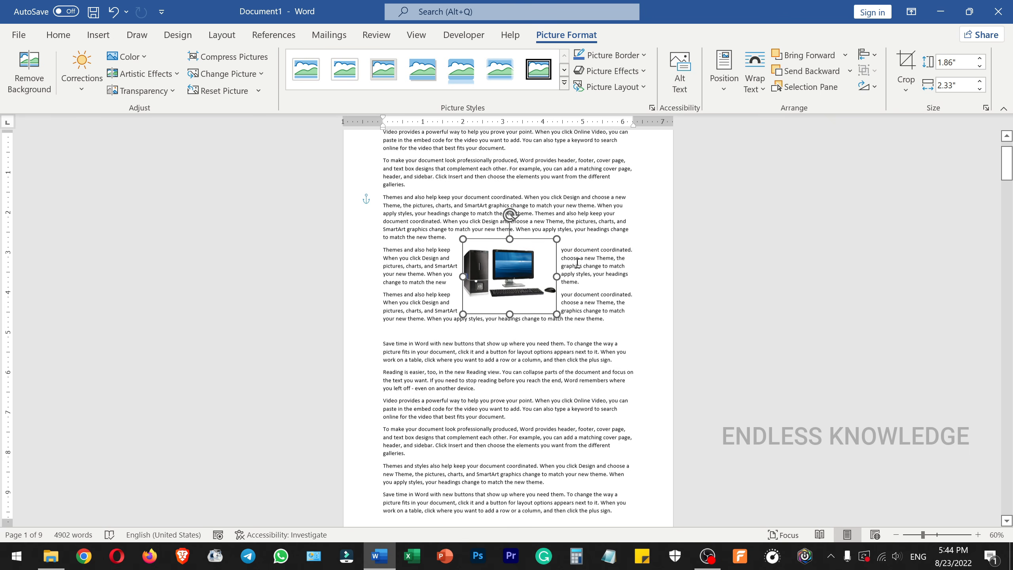
pyautogui.click(754, 70)
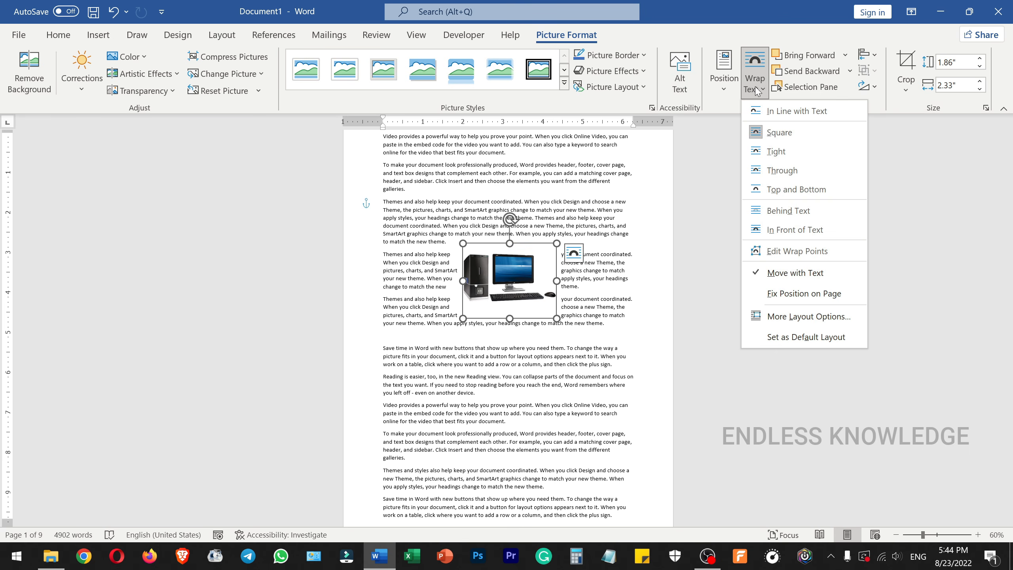
pyautogui.click(792, 295)
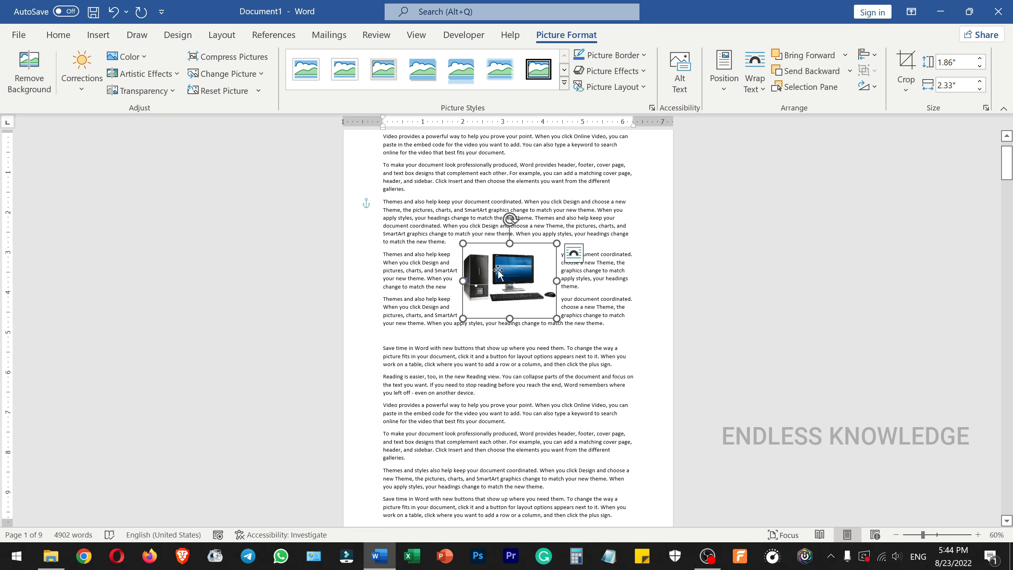
# - Paste the copied "Themes and also help" paragraph five times from the end of the "To make your document look professionally produced" paragraph above the picture
pyautogui.click(448, 192)
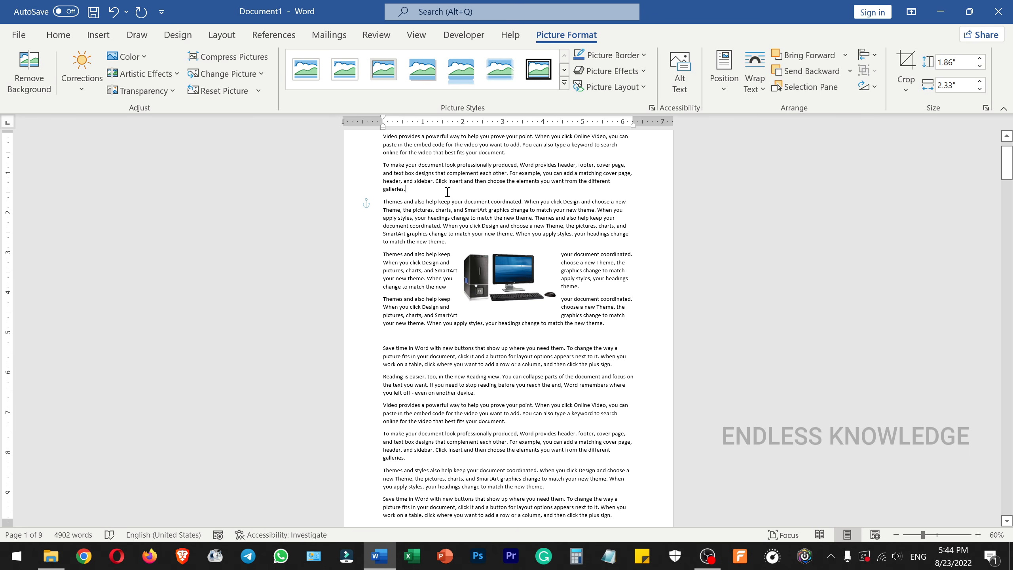
pyautogui.hotkey('ctrl', 'v')
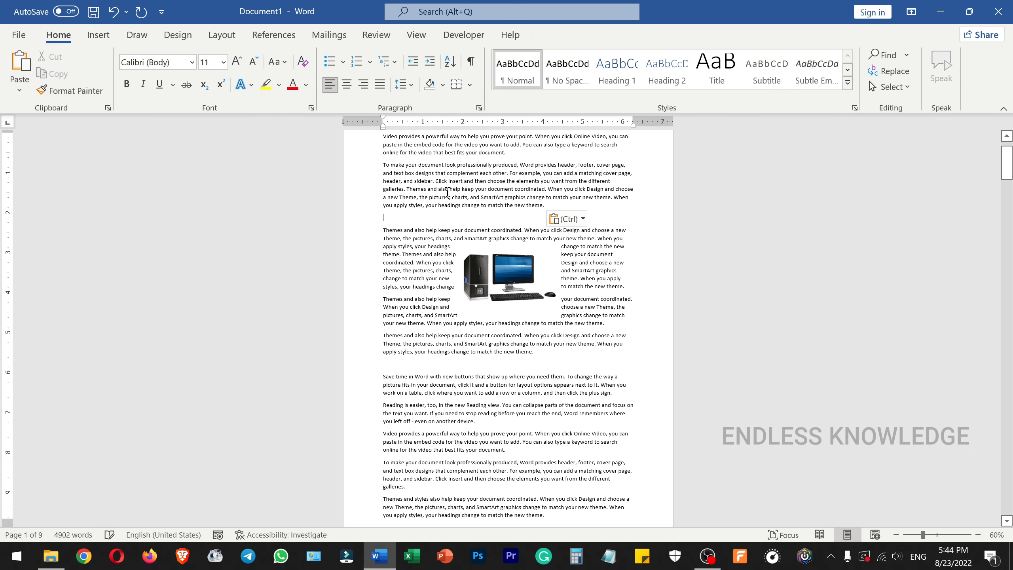
pyautogui.hotkey('ctrl', 'v')
pyautogui.hotkey('ctrl', 'v')
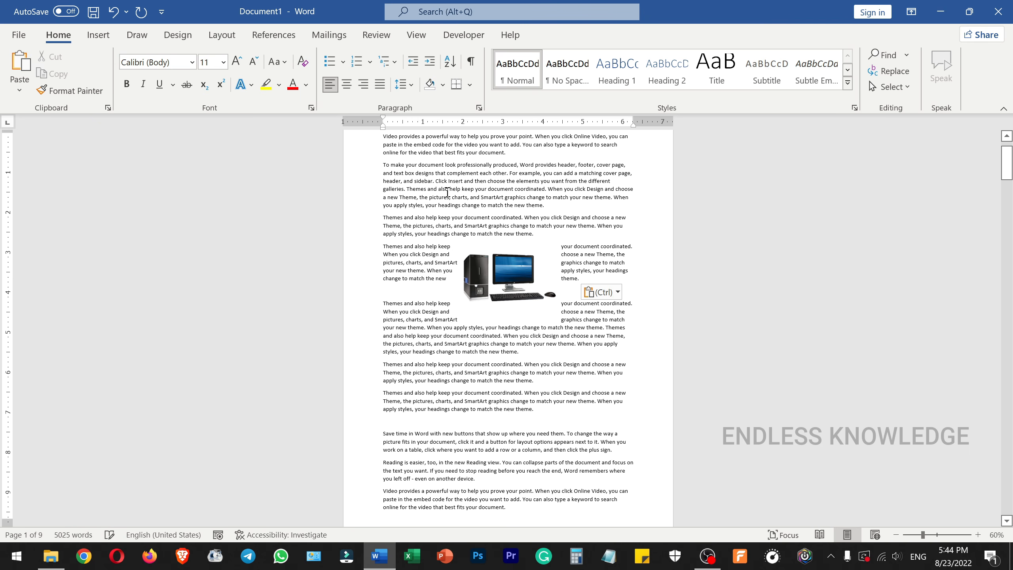
pyautogui.hotkey('ctrl', 'v')
pyautogui.hotkey('ctrl', 'v')
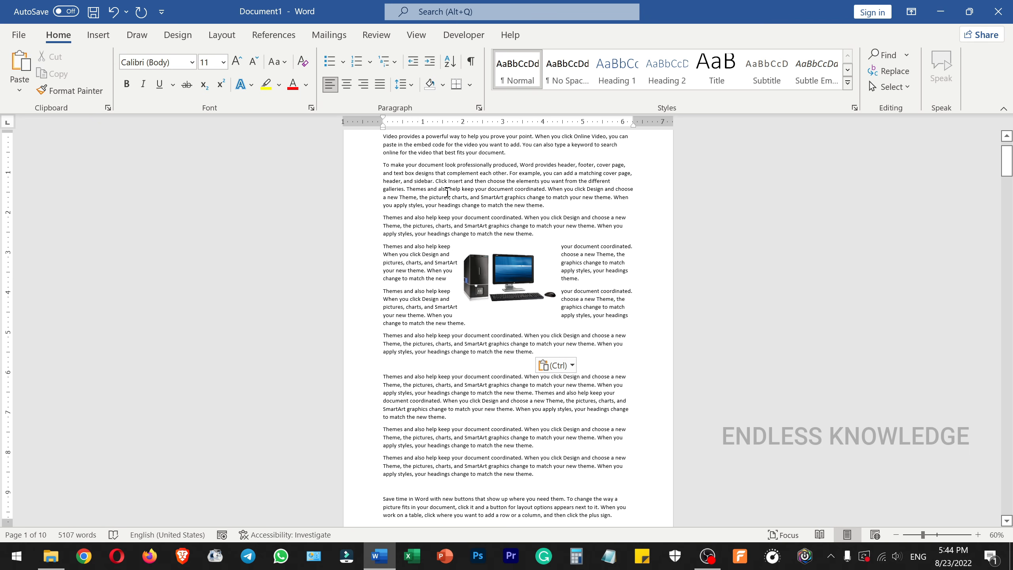
# - Move the computer picture's anchor to the "Reading is easier" paragraph at the start of page 2, and check the picture's placement there
pyautogui.scroll(4, 472, 224)
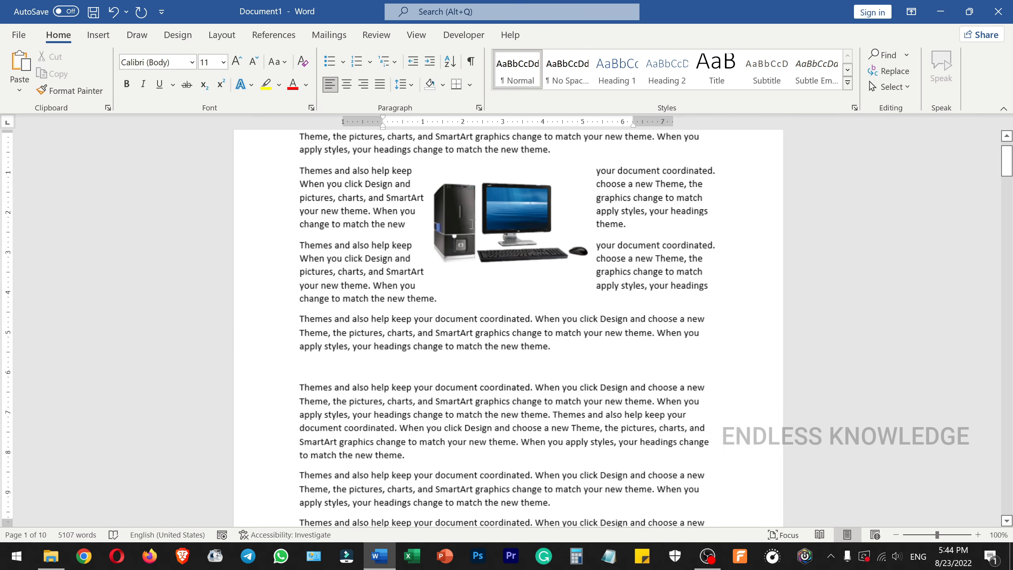
pyautogui.scroll(3, 471, 224)
pyautogui.click(500, 302)
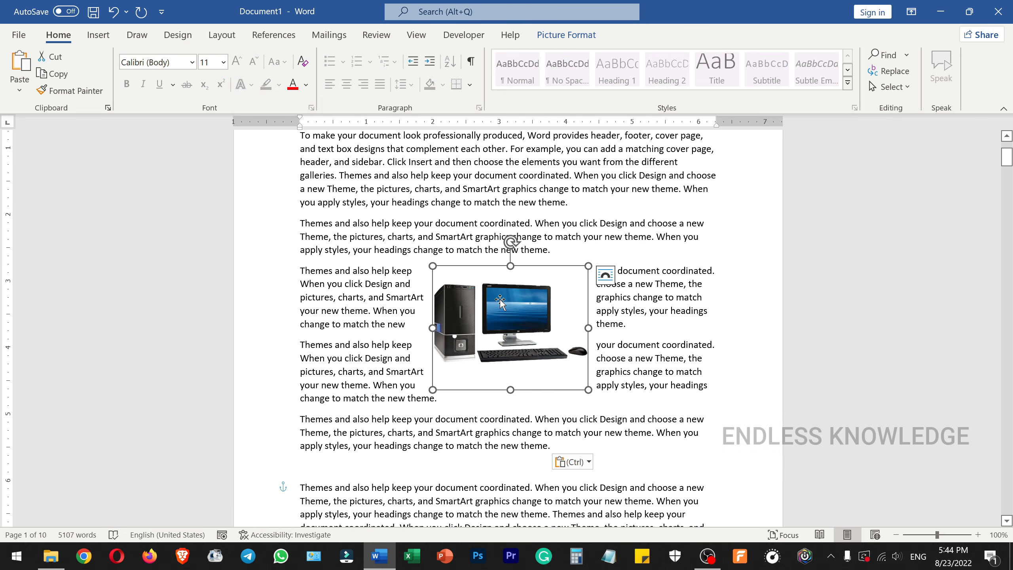
pyautogui.scroll(-2, 317, 419)
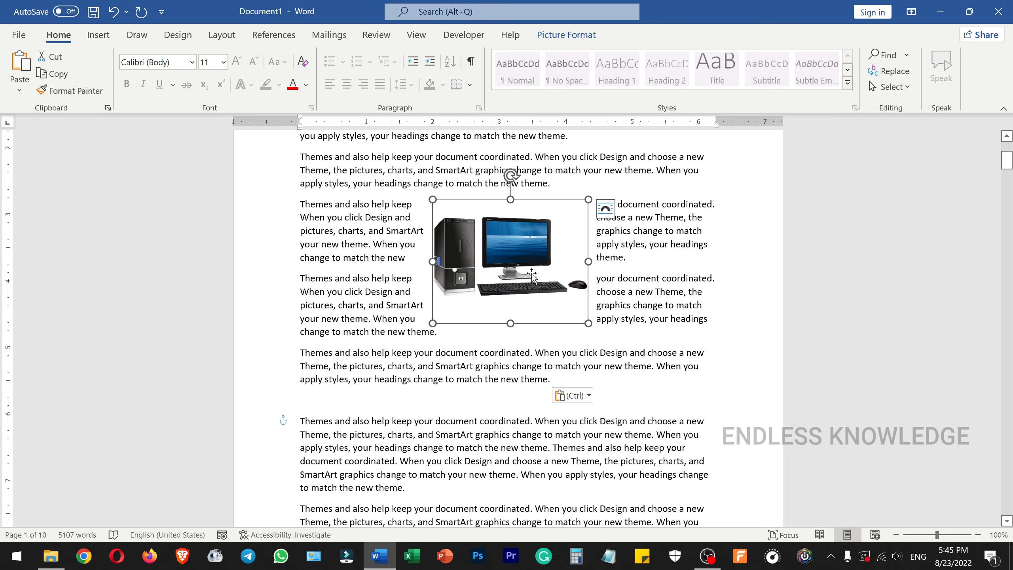
pyautogui.scroll(-5, 520, 271)
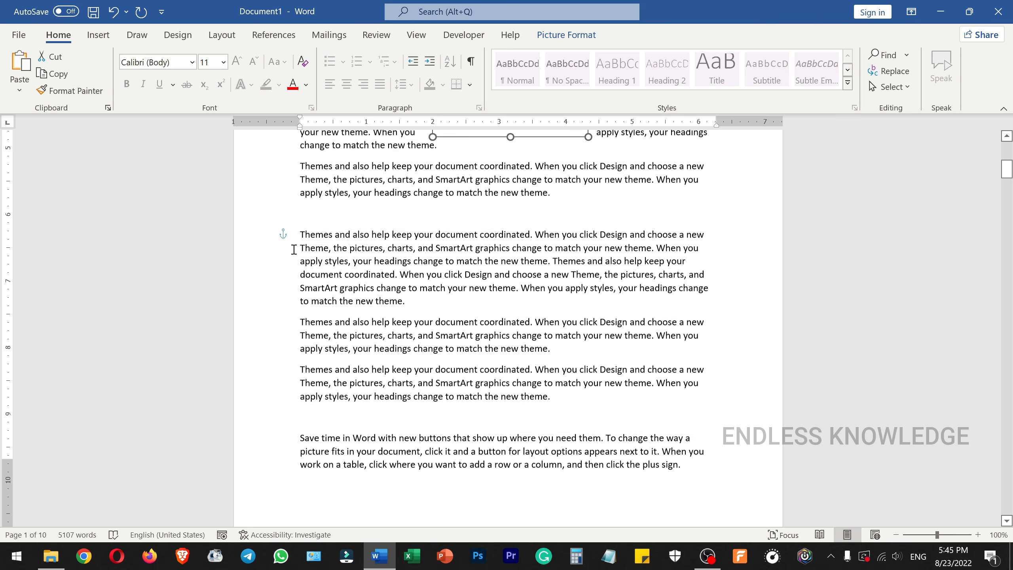
pyautogui.moveTo(284, 233); pyautogui.dragTo(290, 378)
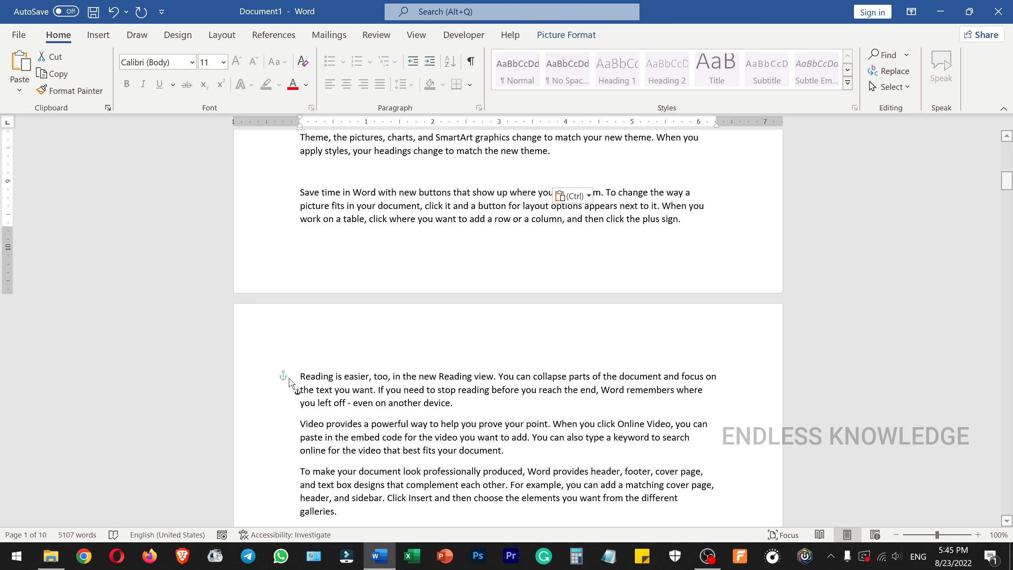
pyautogui.moveTo(290, 378); pyautogui.dragTo(289, 379)
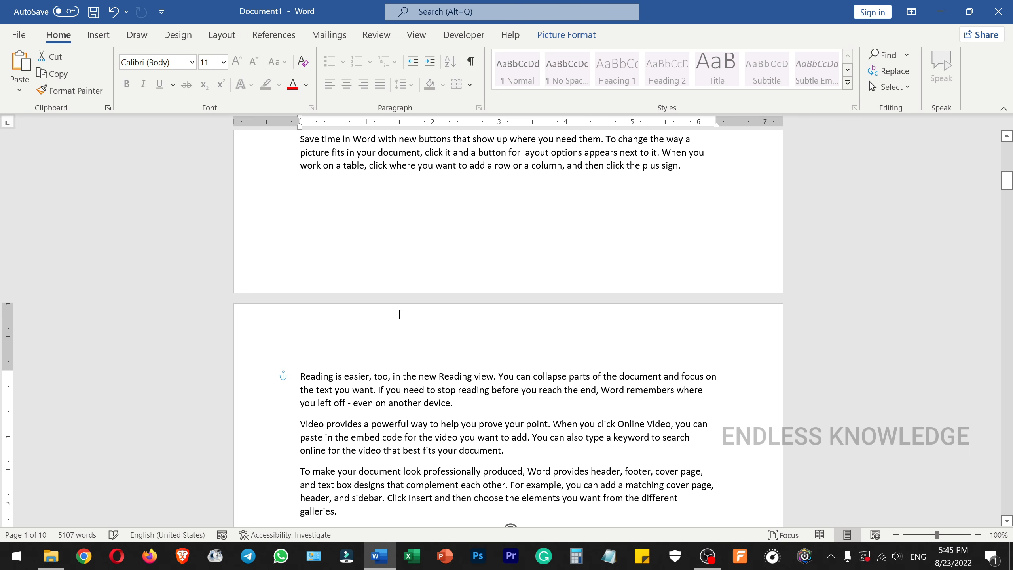
pyautogui.scroll(-8, 399, 314)
pyautogui.scroll(1, 507, 275)
pyautogui.scroll(3, 507, 276)
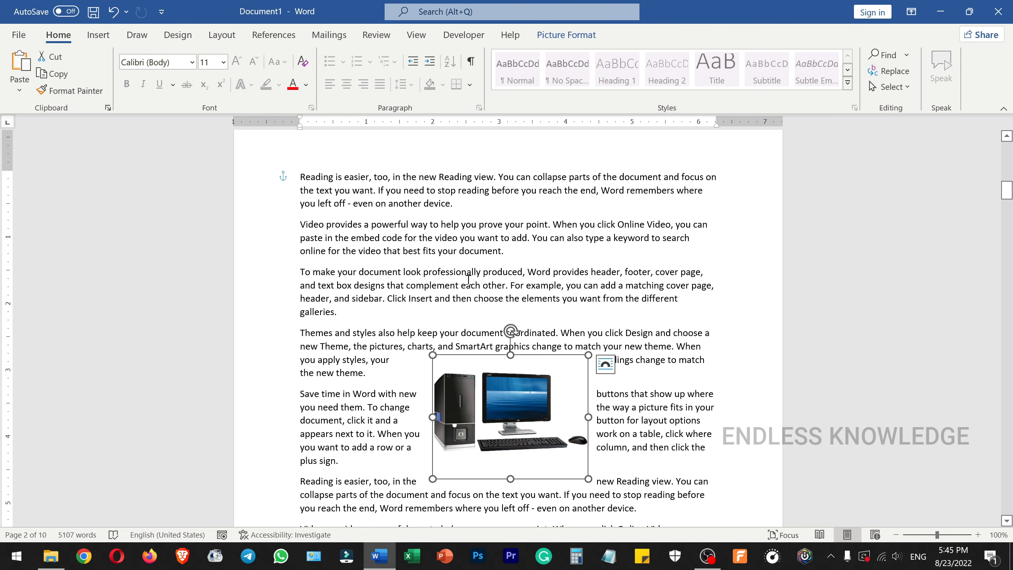
pyautogui.scroll(-2, 476, 272)
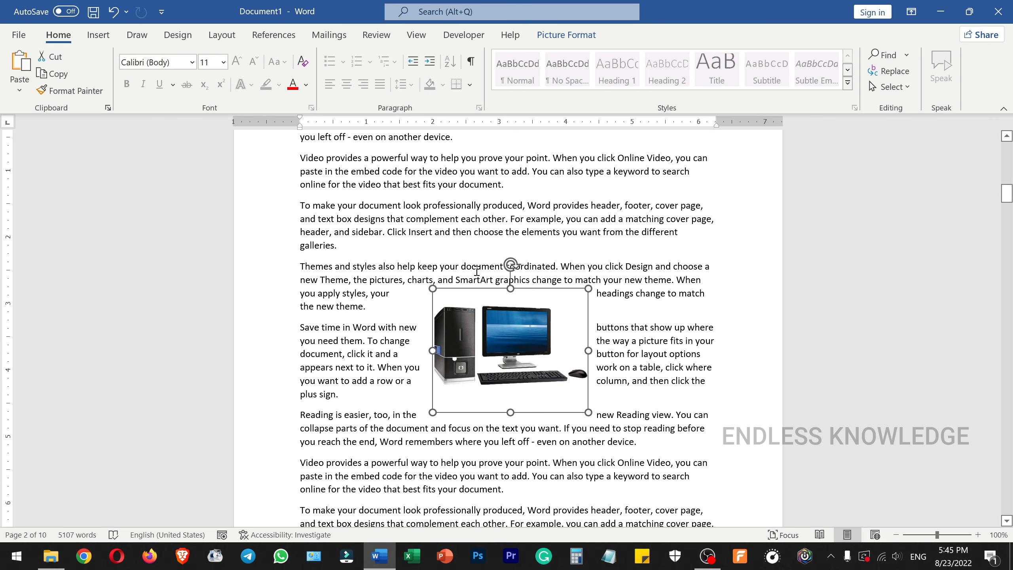
pyautogui.scroll(2, 477, 272)
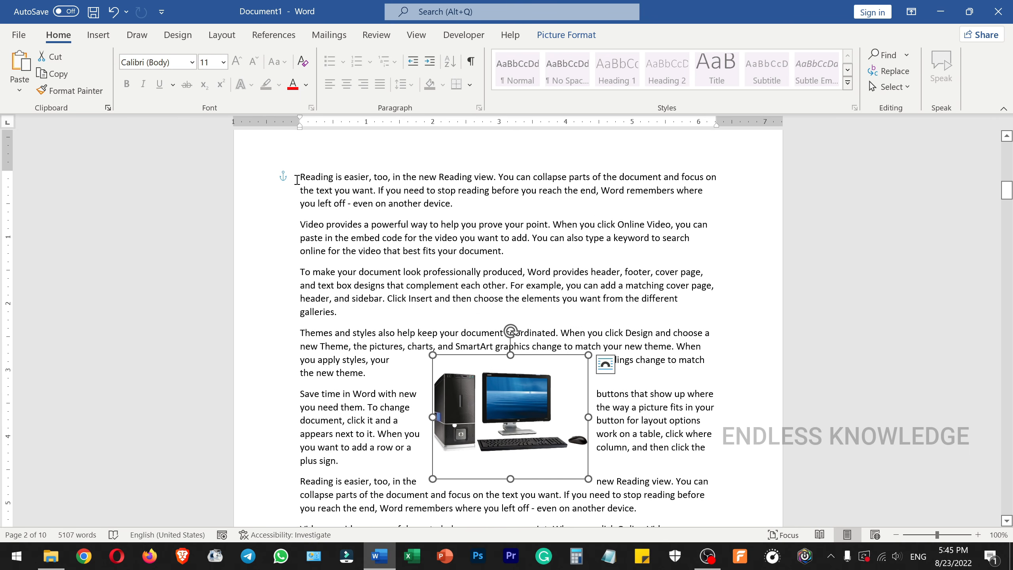
# - Lock the computer picture's anchor in its layout position options
pyautogui.click(579, 34)
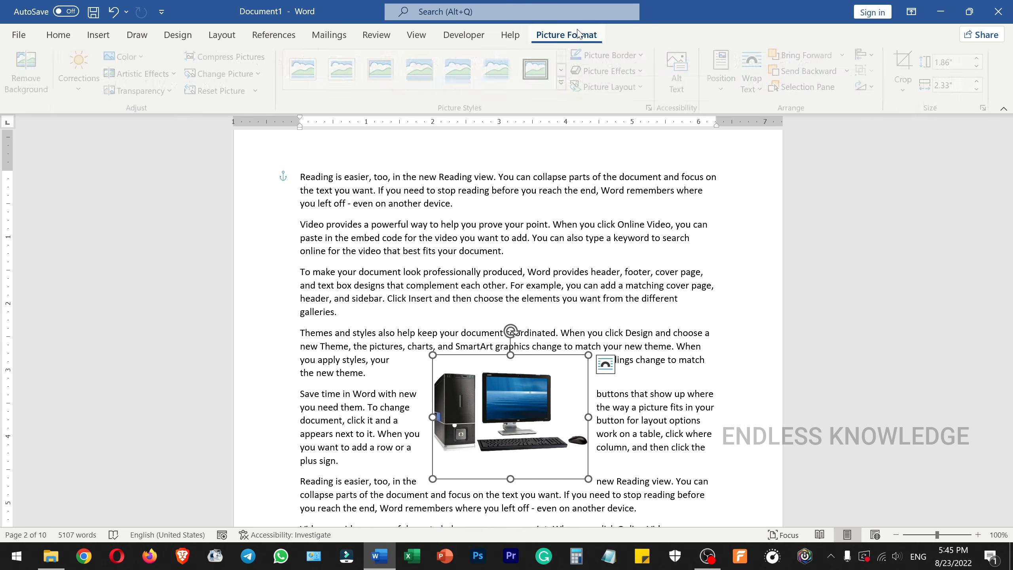
pyautogui.click(756, 84)
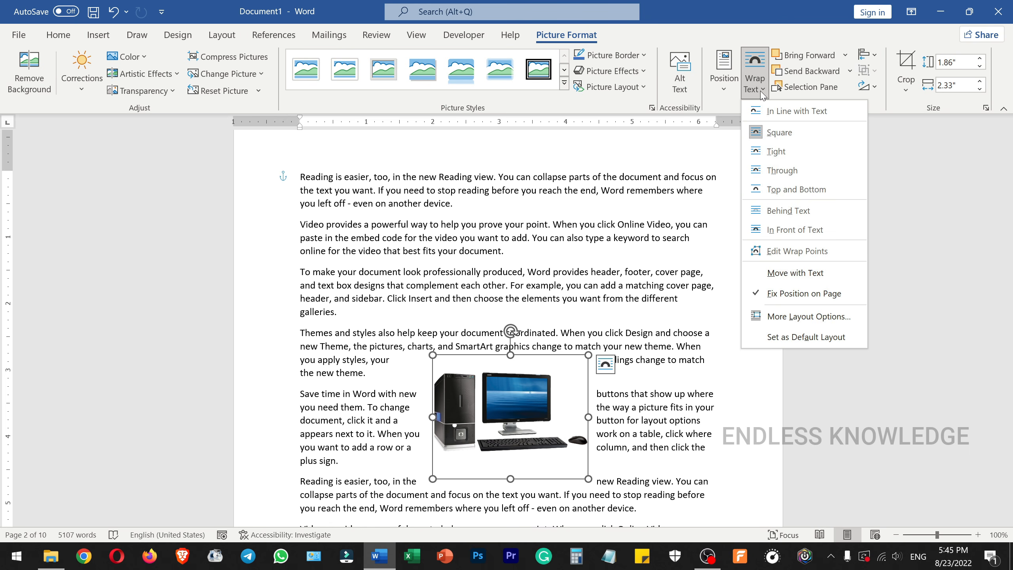
pyautogui.click(824, 319)
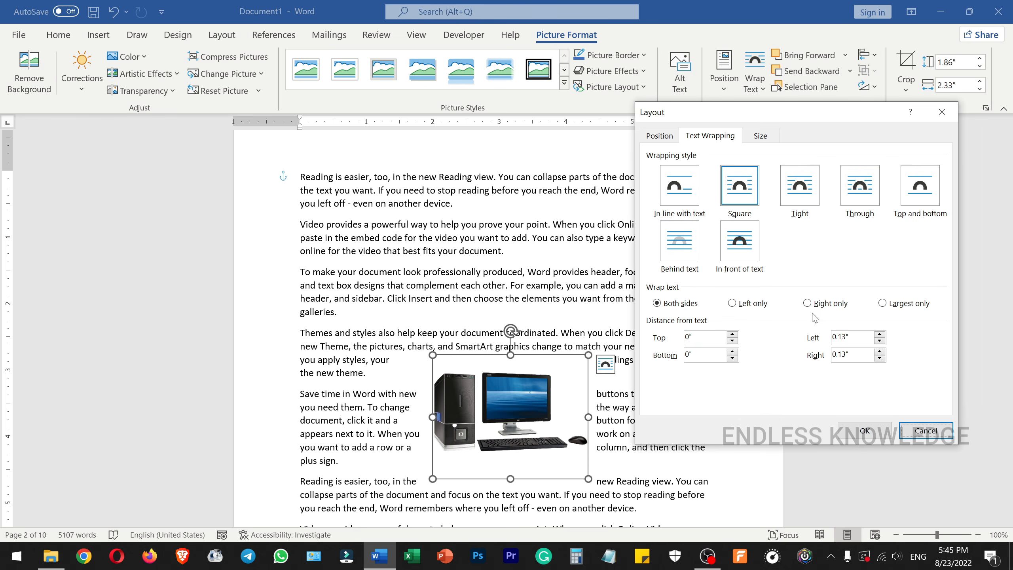
pyautogui.click(670, 136)
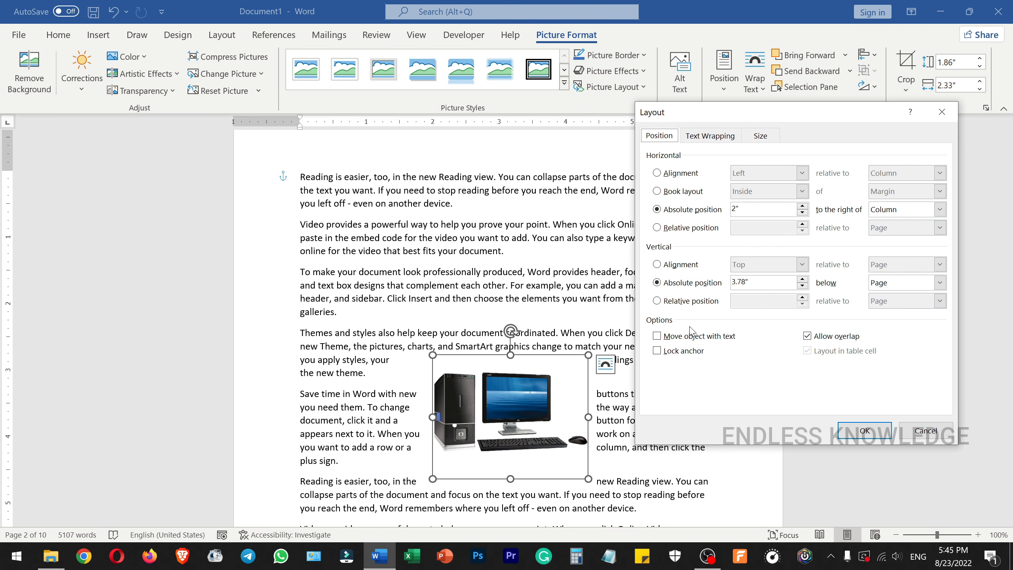
pyautogui.click(691, 355)
pyautogui.click(879, 435)
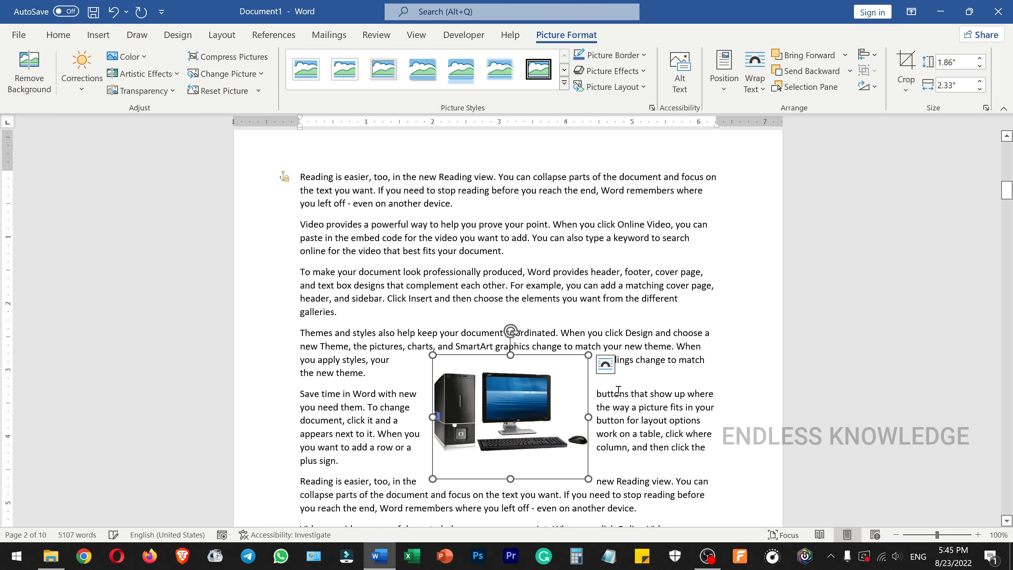
# - Examine the locked anchor, and move the computer picture up between the "Video provides" and "To make your document" paragraphs on page 2
pyautogui.keyDown('ctrl'); pyautogui.scroll(4, 271, 191); pyautogui.keyUp('ctrl')
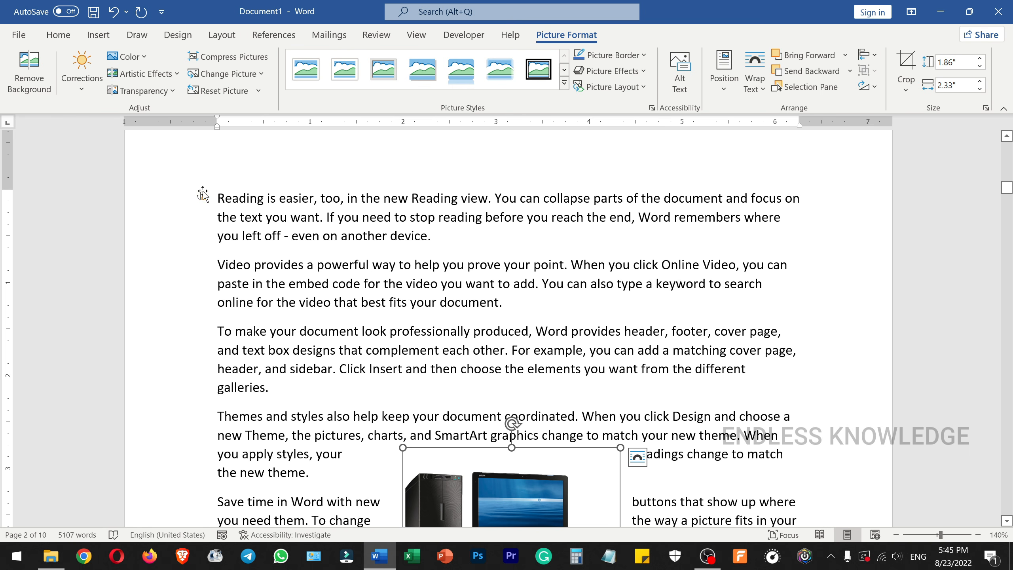
pyautogui.scroll(-1, 313, 220)
pyautogui.scroll(1, 313, 220)
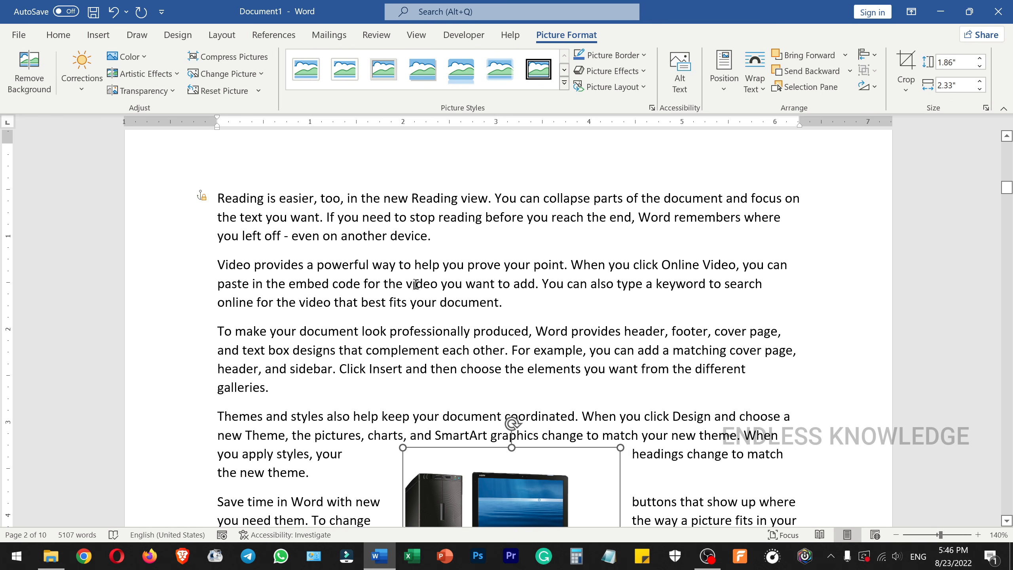
pyautogui.scroll(-7, 198, 205)
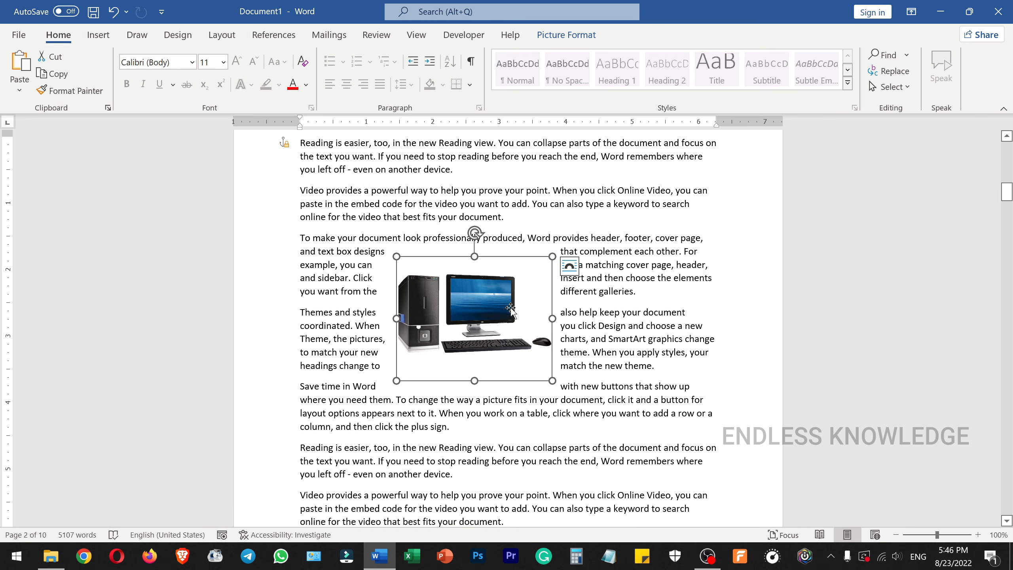
pyautogui.moveTo(510, 308); pyautogui.dragTo(509, 238)
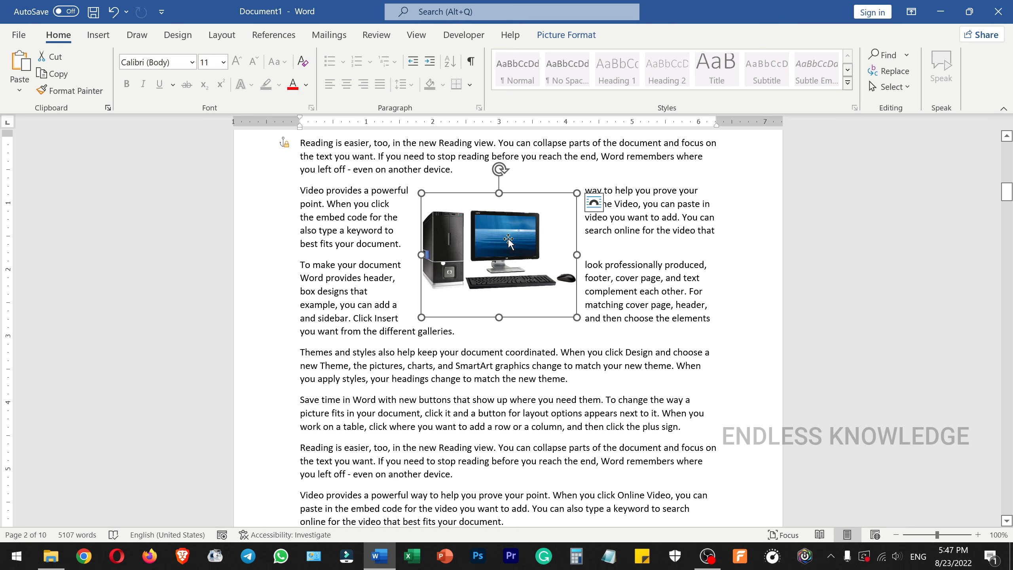
# - Move the yellow circle from the foot of page 2 onto the "Video provides" paragraph at the start of page 3
pyautogui.scroll(-12, 506, 253)
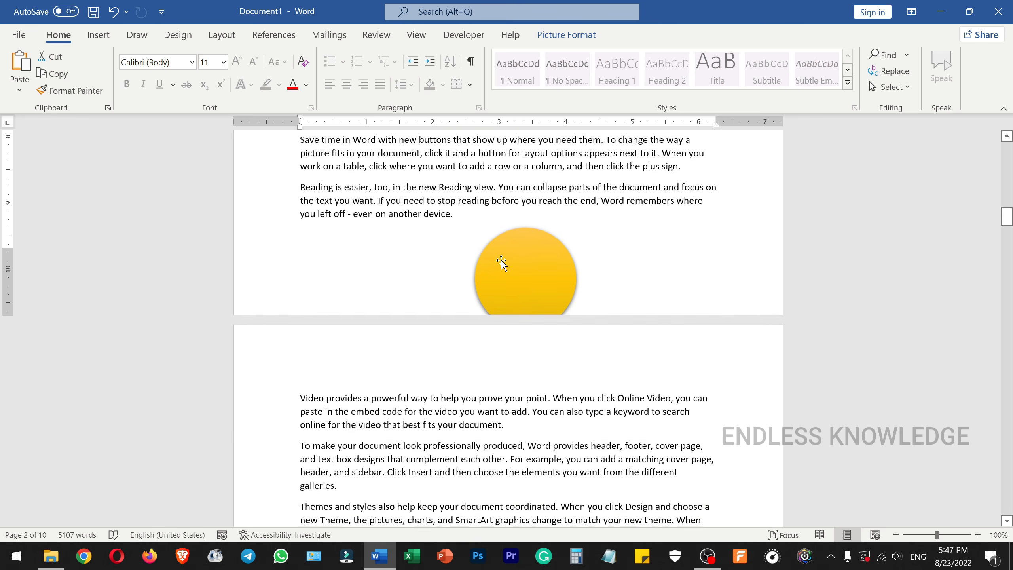
pyautogui.click(519, 226)
pyautogui.moveTo(530, 222); pyautogui.dragTo(526, 359)
pyautogui.scroll(-3, 527, 332)
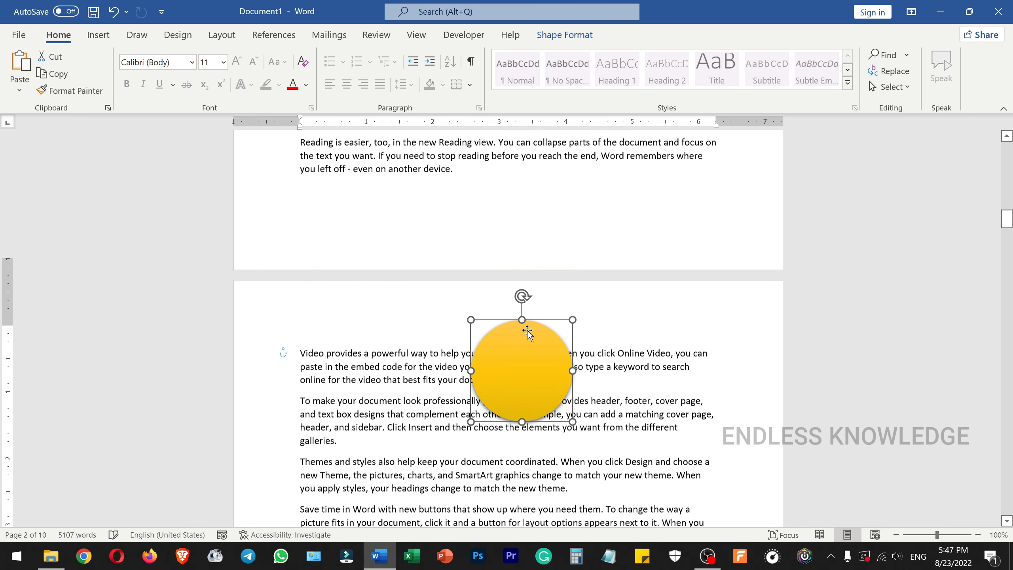
# - Draw a rectangle about 1.7" high and 2.34" wide below the yellow circle, and move it over the "Themes and styles" paragraph
pyautogui.click(98, 35)
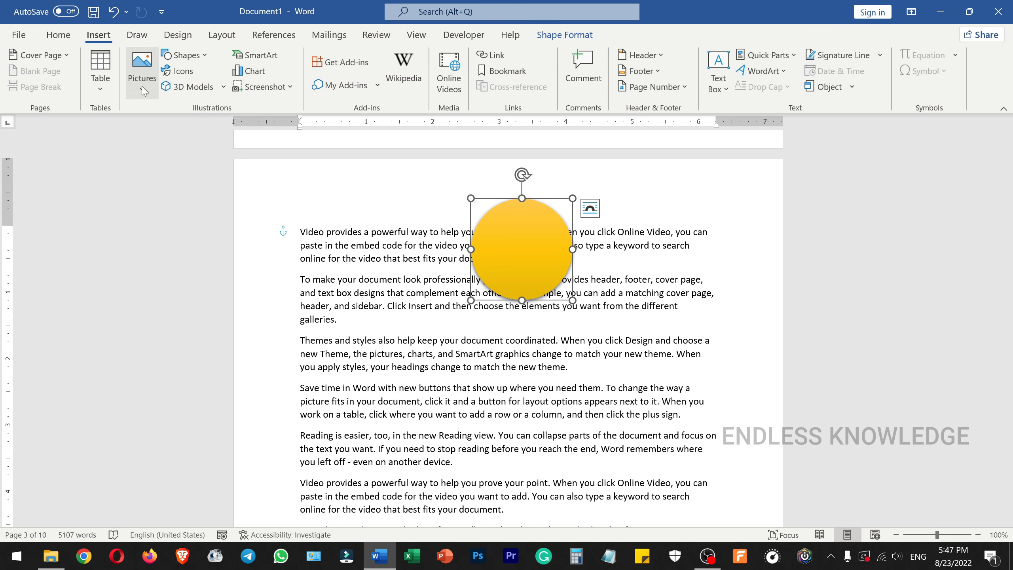
pyautogui.click(198, 58)
pyautogui.click(208, 90)
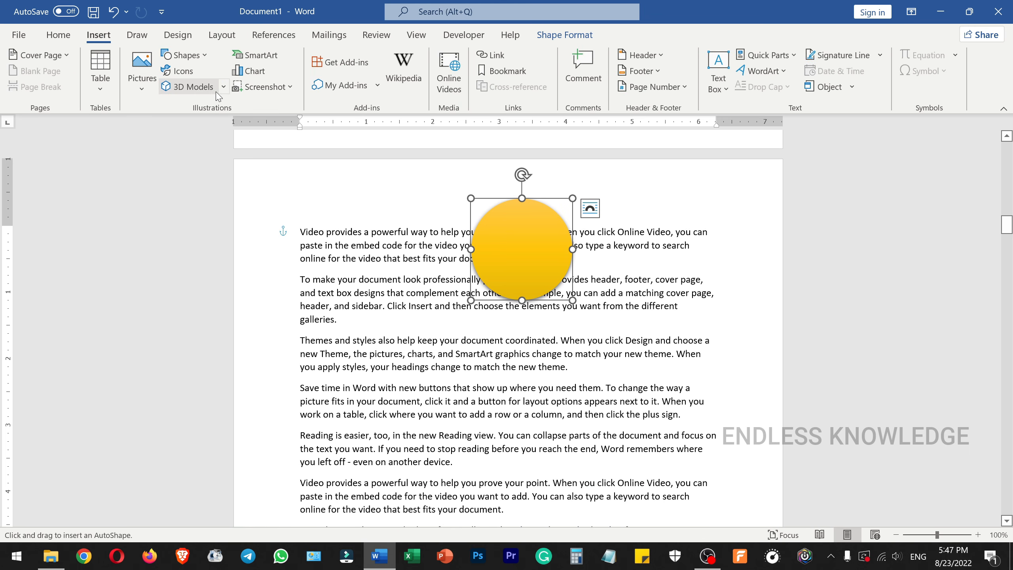
pyautogui.moveTo(386, 313); pyautogui.dragTo(543, 426)
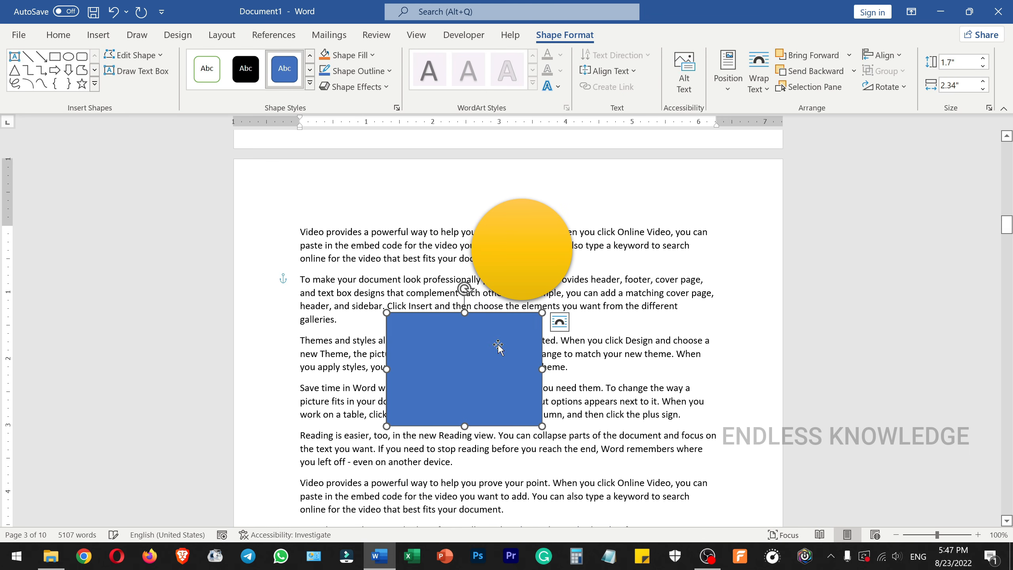
pyautogui.moveTo(499, 346); pyautogui.dragTo(546, 371)
pyautogui.scroll(-2, 546, 371)
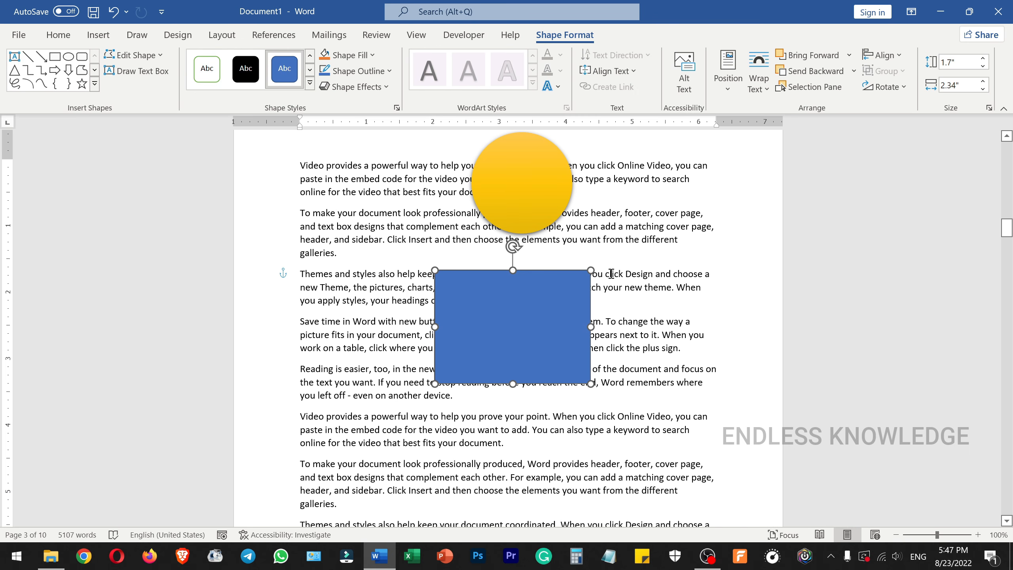
# - Check the blue rectangle's text wrapping setting and delete the rectangle
pyautogui.click(755, 88)
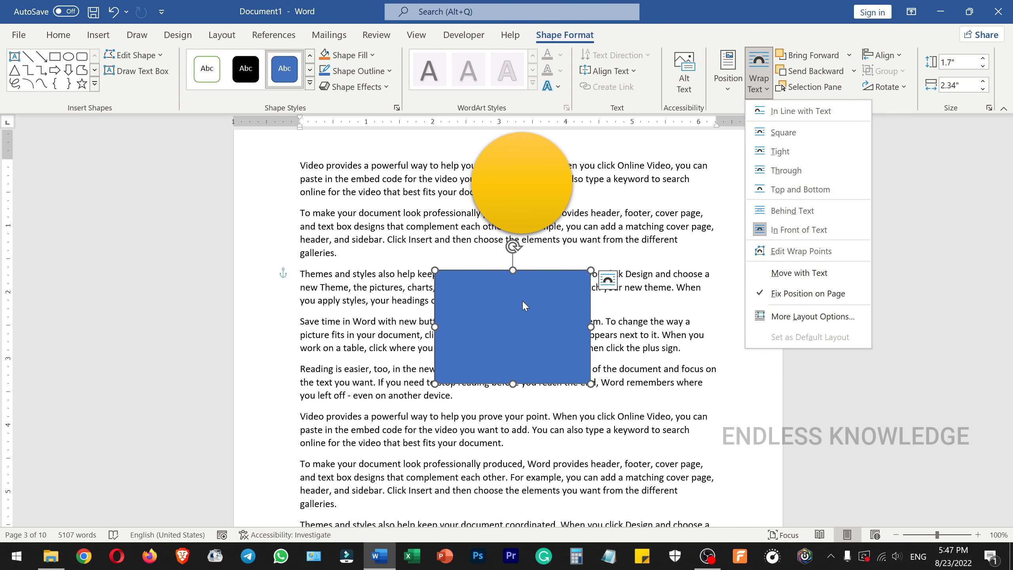
pyautogui.click(513, 314)
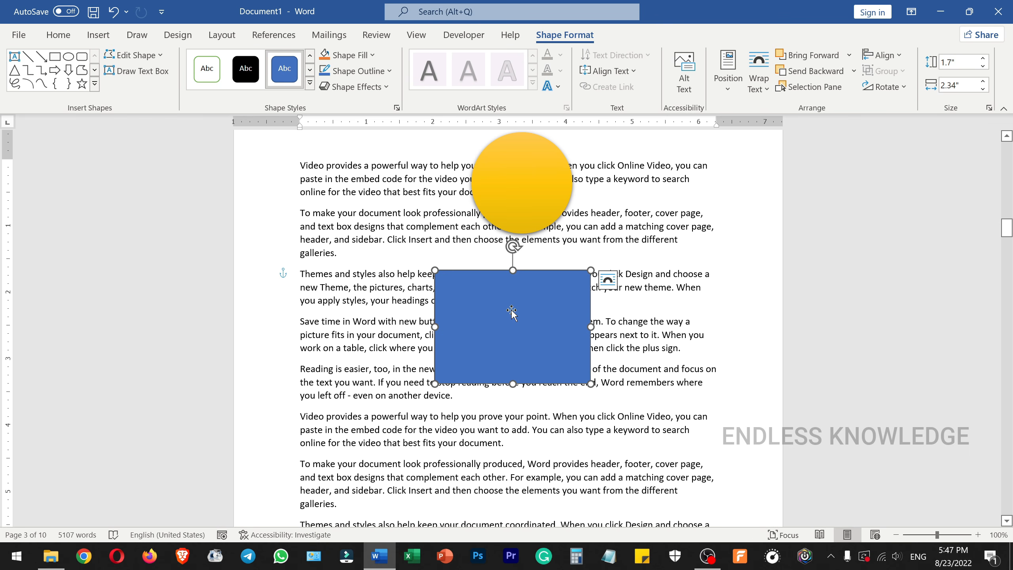
pyautogui.press('Delete')
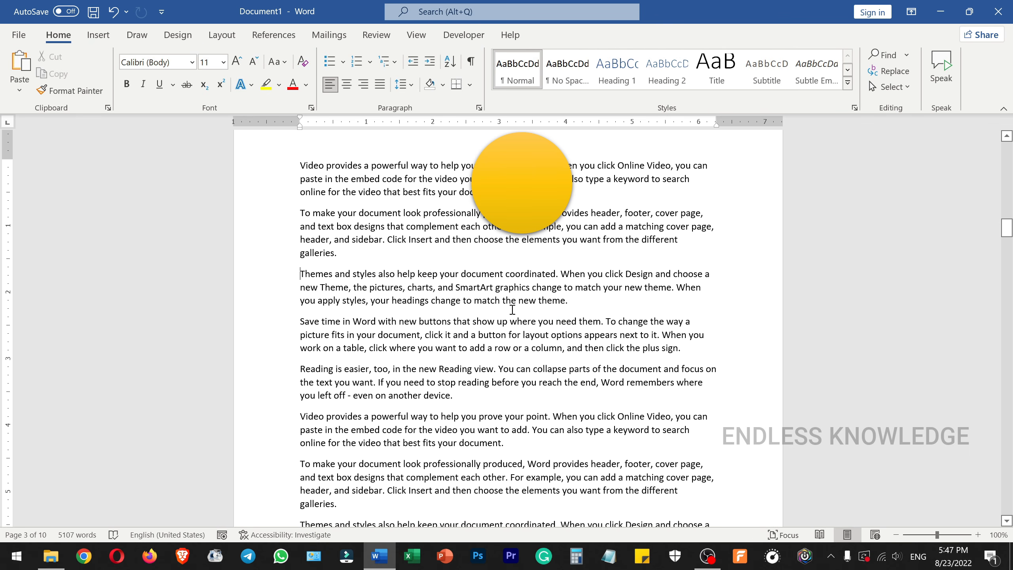
# - Move the computer picture on page 2 slightly up and to the left, and bring up its picture formatting options
pyautogui.scroll(10, 513, 309)
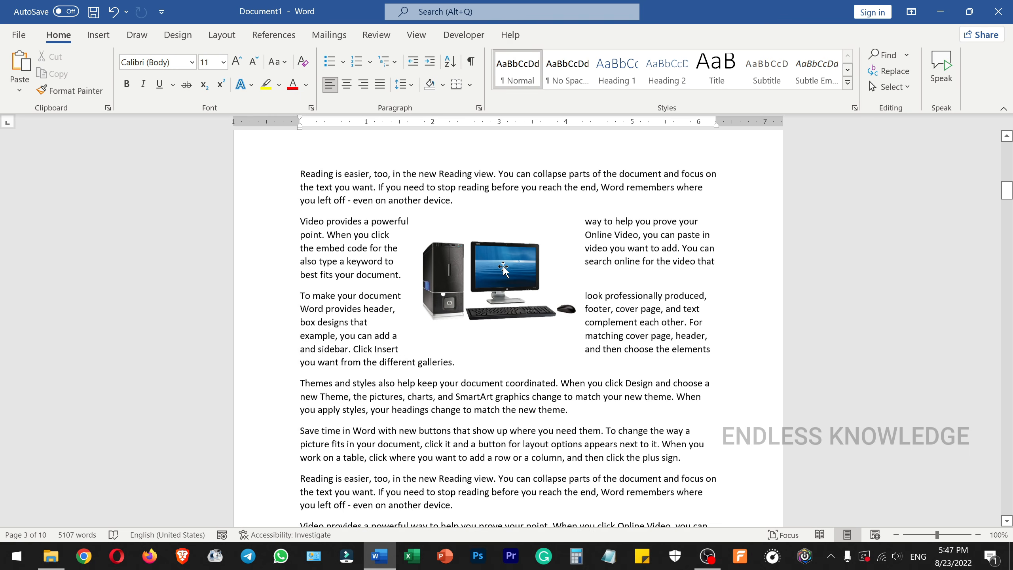
pyautogui.moveTo(502, 264); pyautogui.dragTo(493, 254)
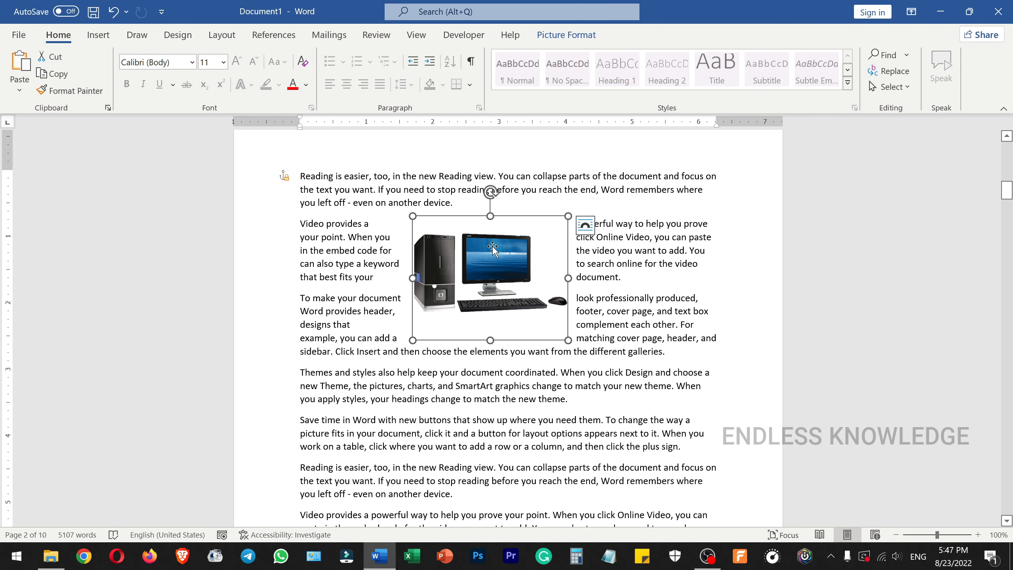
pyautogui.doubleClick(493, 248)
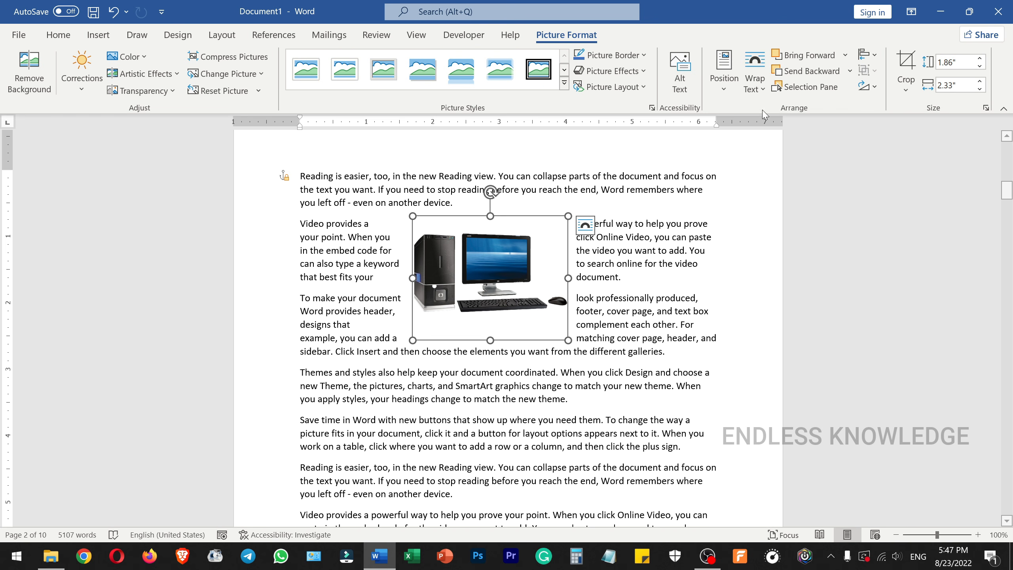
# - Set the computer picture's text wrapping to Behind Text and make that the default layout
pyautogui.click(755, 78)
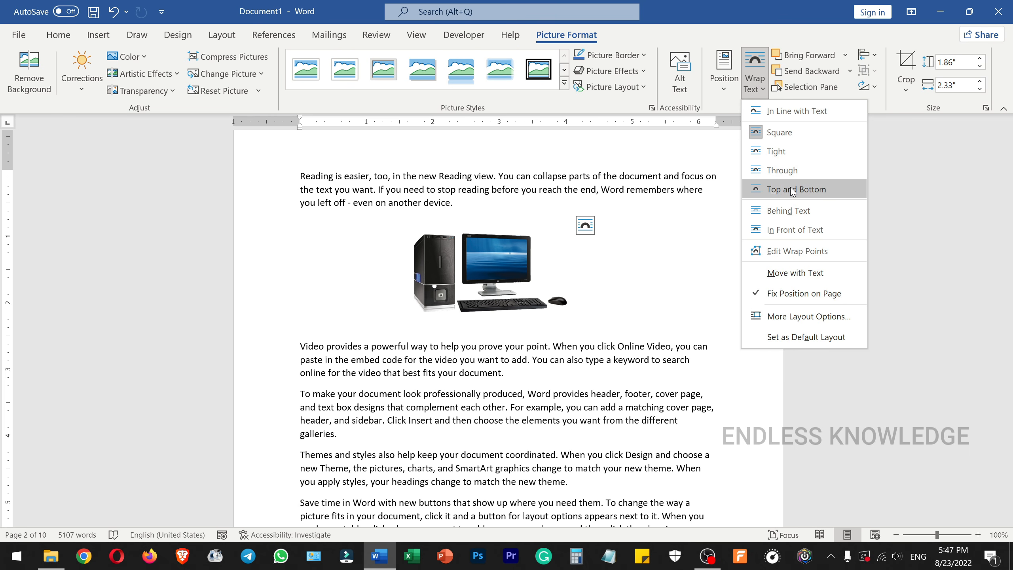
pyautogui.click(794, 190)
pyautogui.click(755, 78)
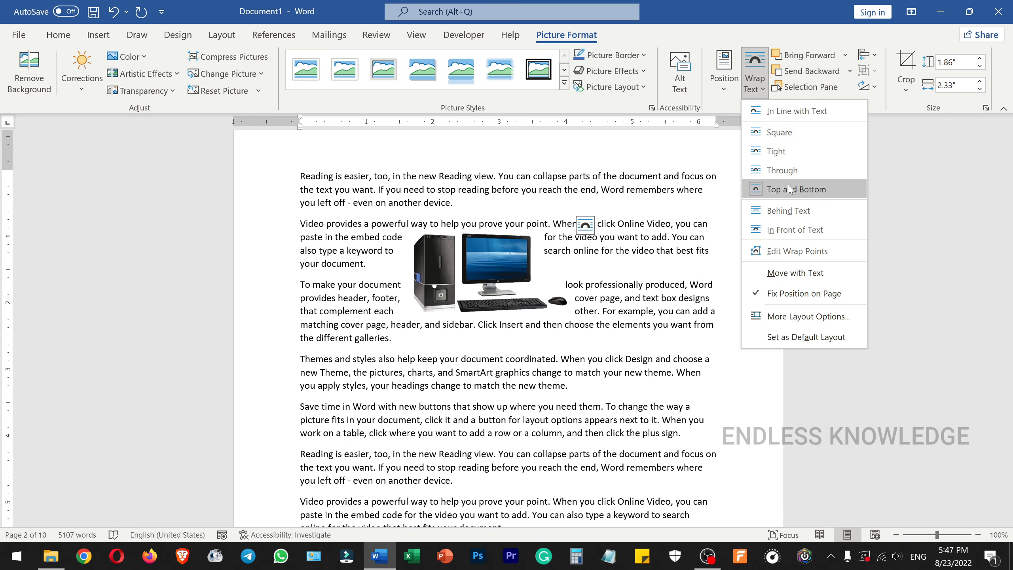
pyautogui.click(793, 216)
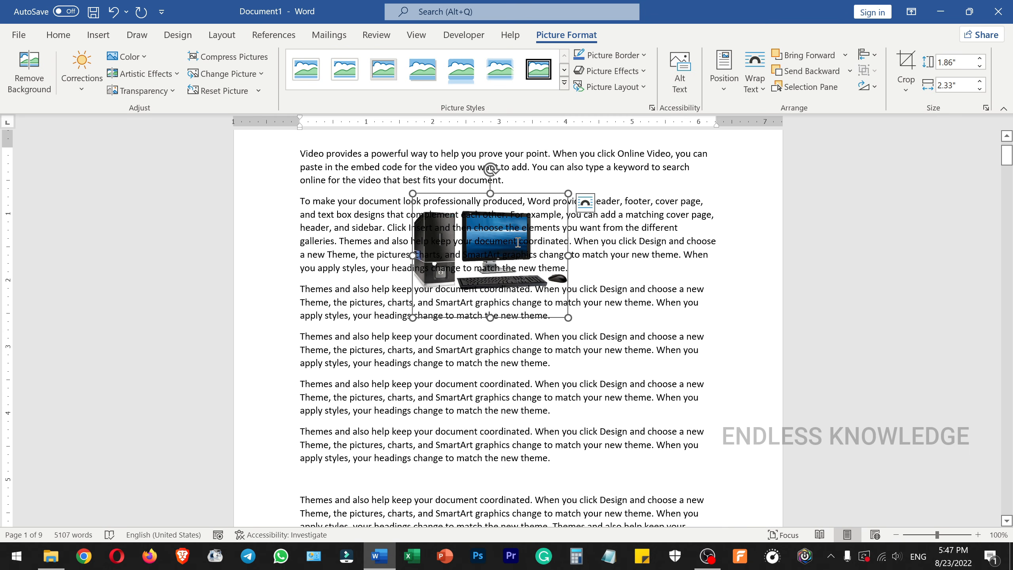
pyautogui.click(754, 76)
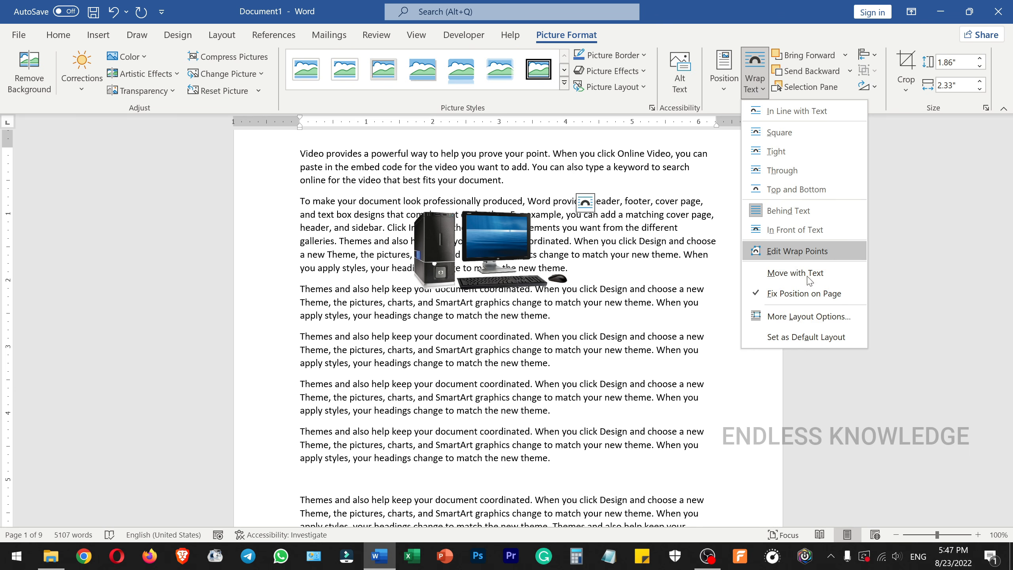
pyautogui.click(787, 338)
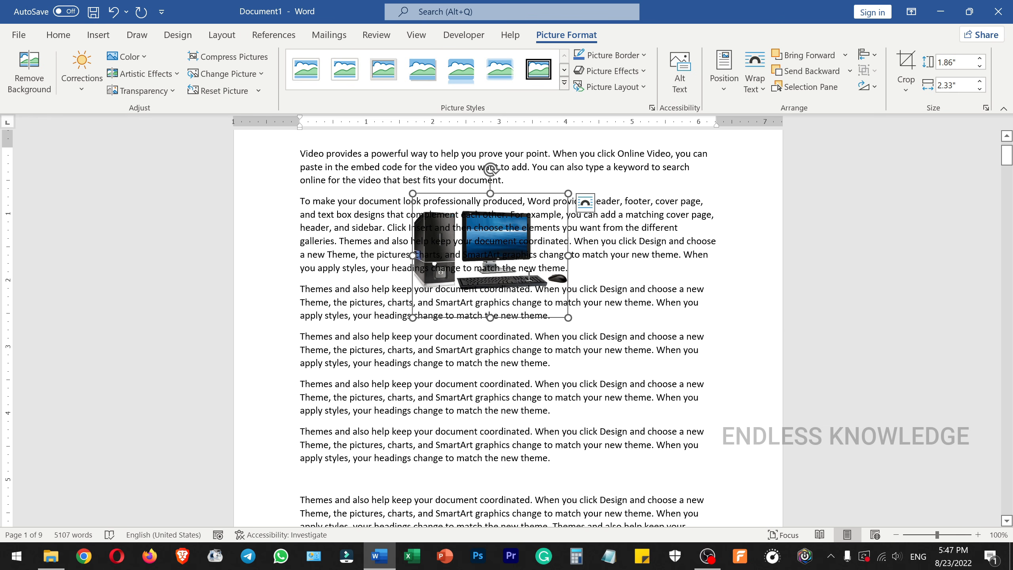
# - Insert the picture computer_pc_PNG7713.png from this device after the long "Themes and also help" paragraph on page 1
pyautogui.scroll(-8, 529, 275)
pyautogui.click(439, 190)
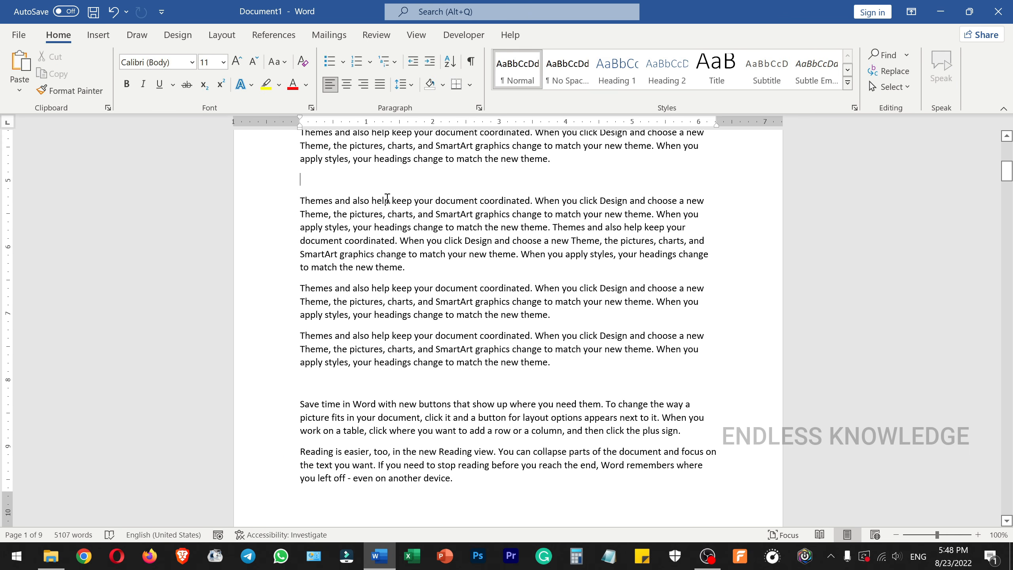
pyautogui.click(442, 277)
pyautogui.click(98, 35)
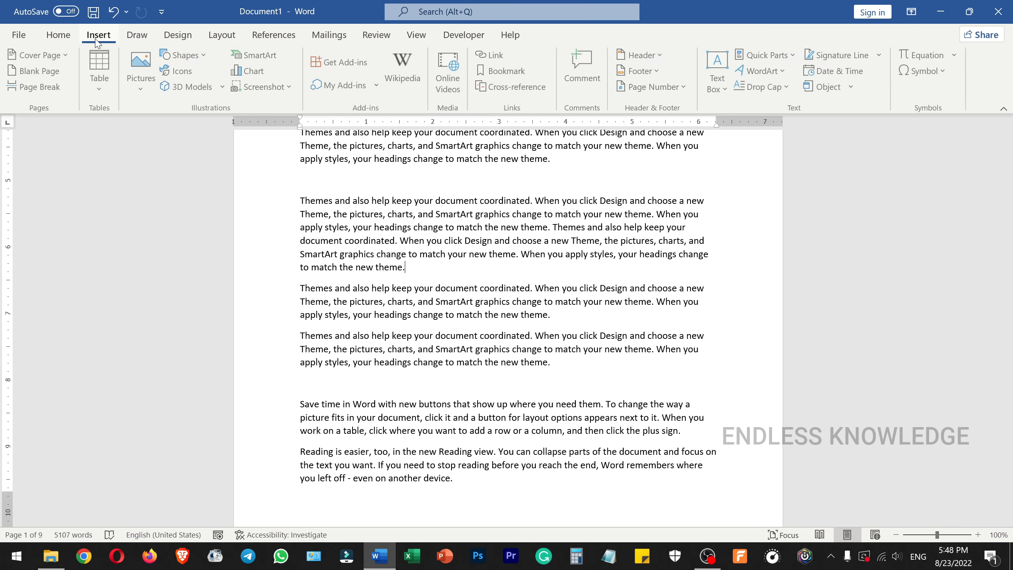
pyautogui.click(135, 92)
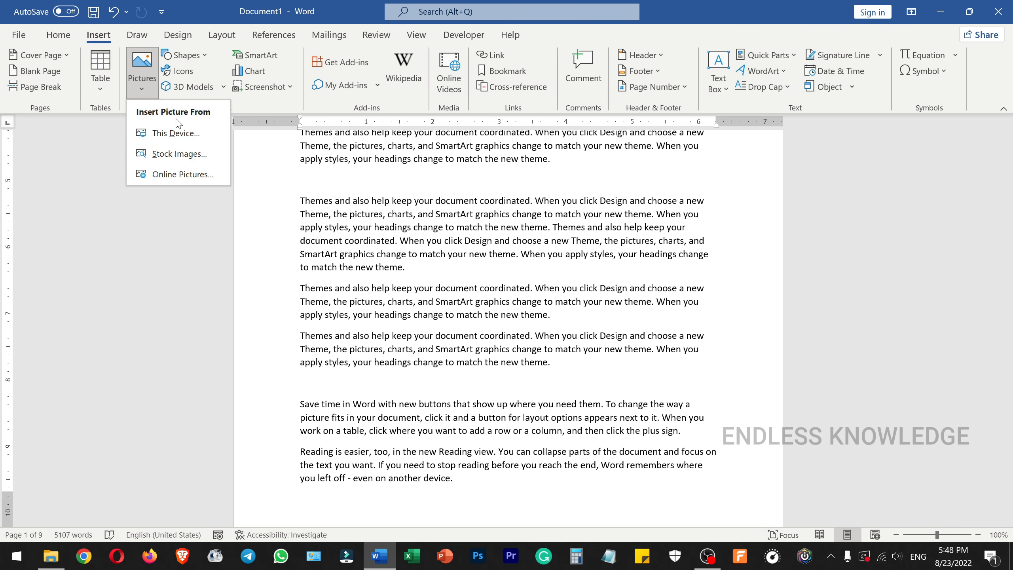
pyautogui.click(178, 130)
pyautogui.click(434, 152)
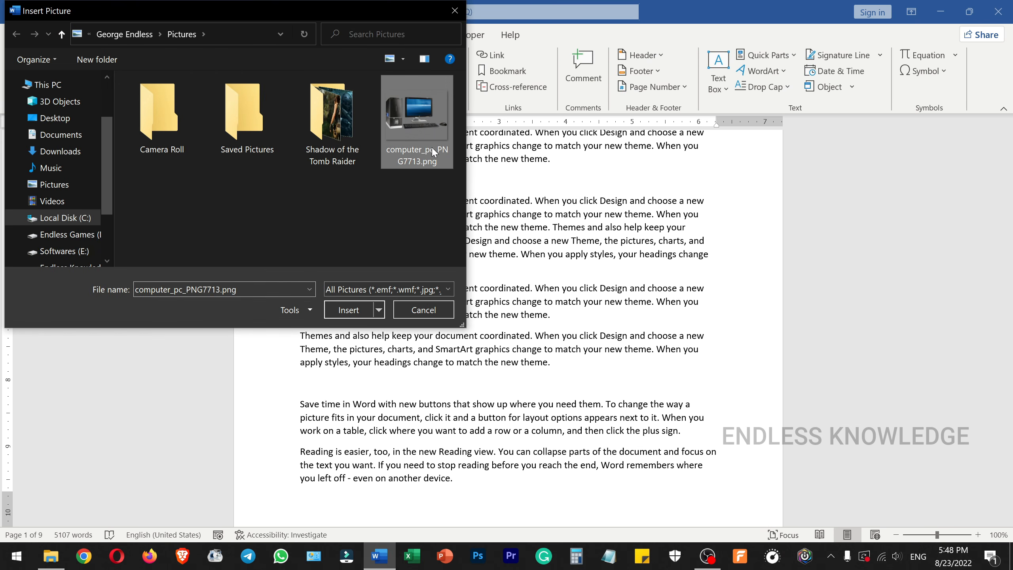
pyautogui.click(335, 310)
# - Shrink the new picture to about 2.62" high by 3.28" wide, move it over the "Themes and also help" paragraphs, and check its wrapping options
pyautogui.scroll(-2, 602, 279)
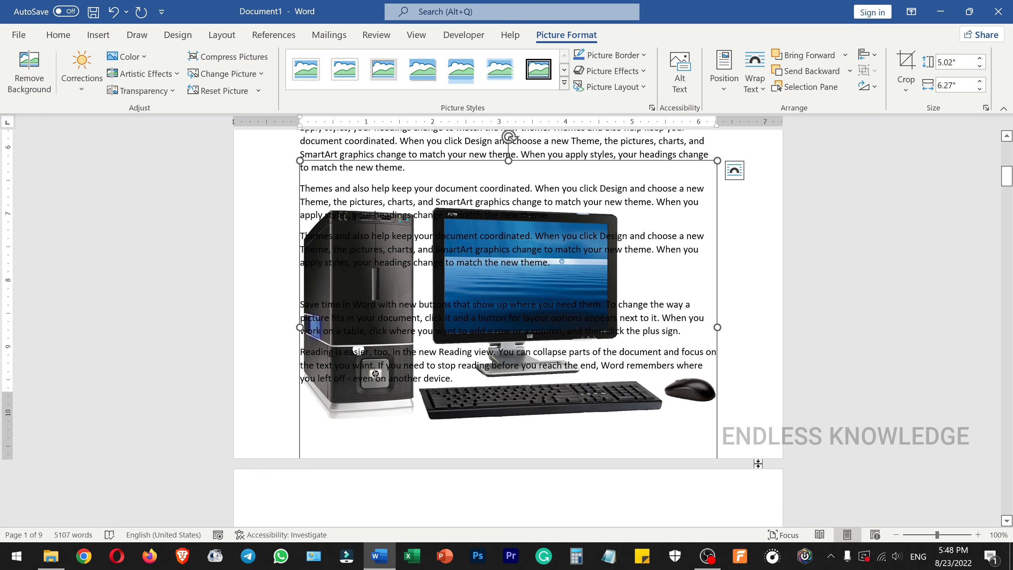
pyautogui.moveTo(301, 161); pyautogui.dragTo(499, 319)
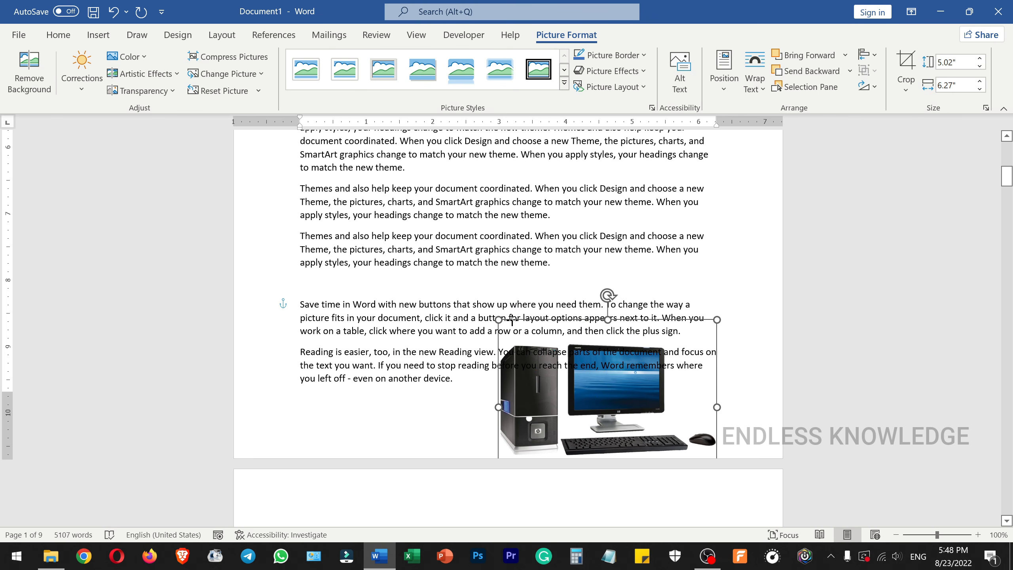
pyautogui.moveTo(612, 394); pyautogui.dragTo(512, 240)
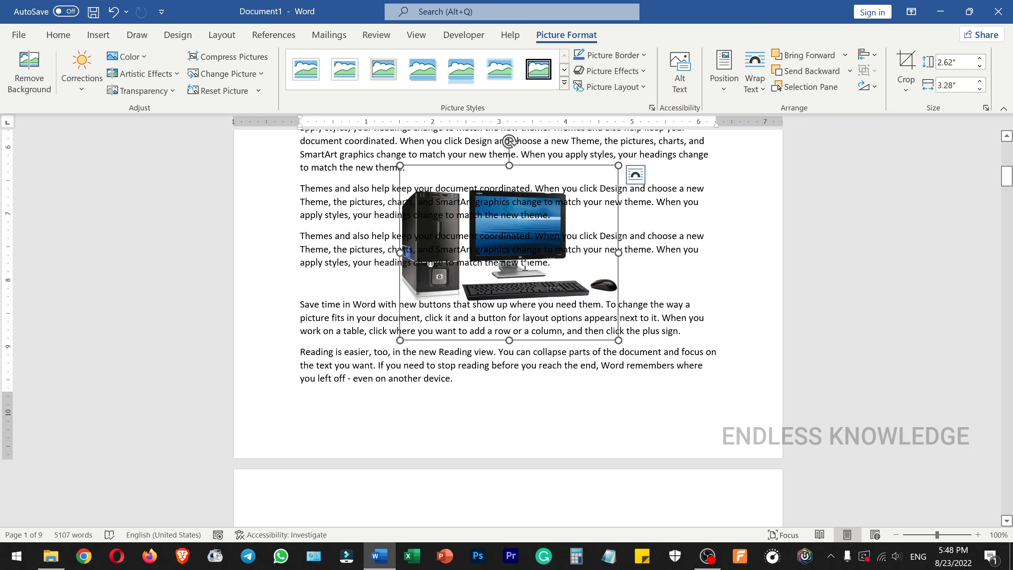
pyautogui.scroll(2, 512, 240)
pyautogui.click(760, 90)
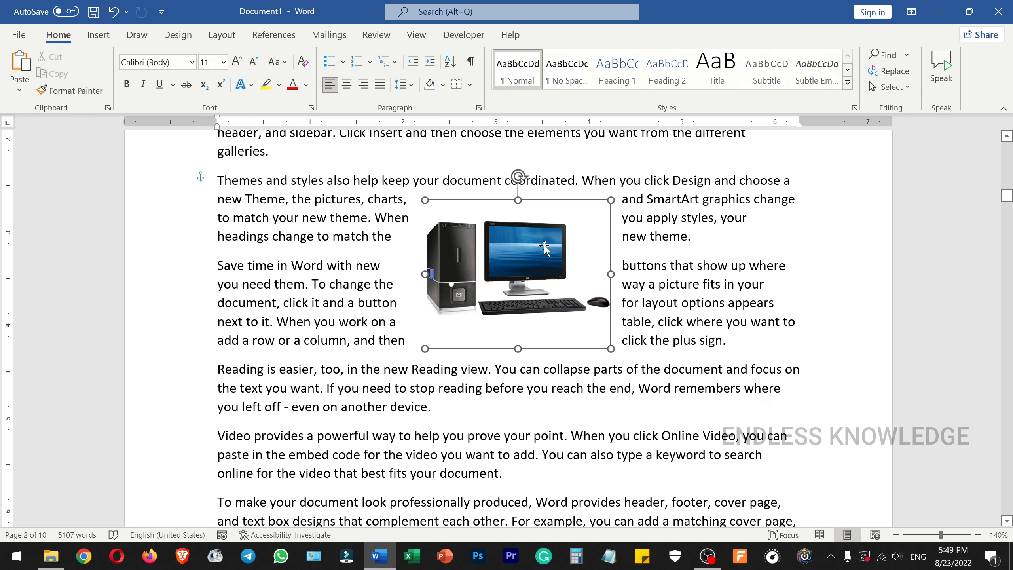
# - In the layout options of the square-wrapped computer picture on page 2, set the left distance from text to 1.6"
pyautogui.click(754, 85)
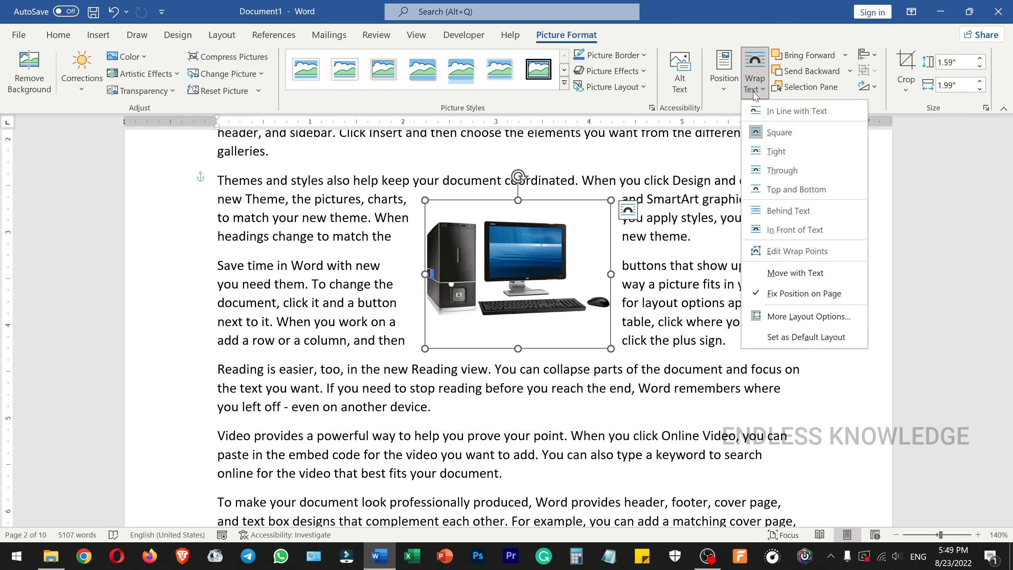
pyautogui.click(782, 319)
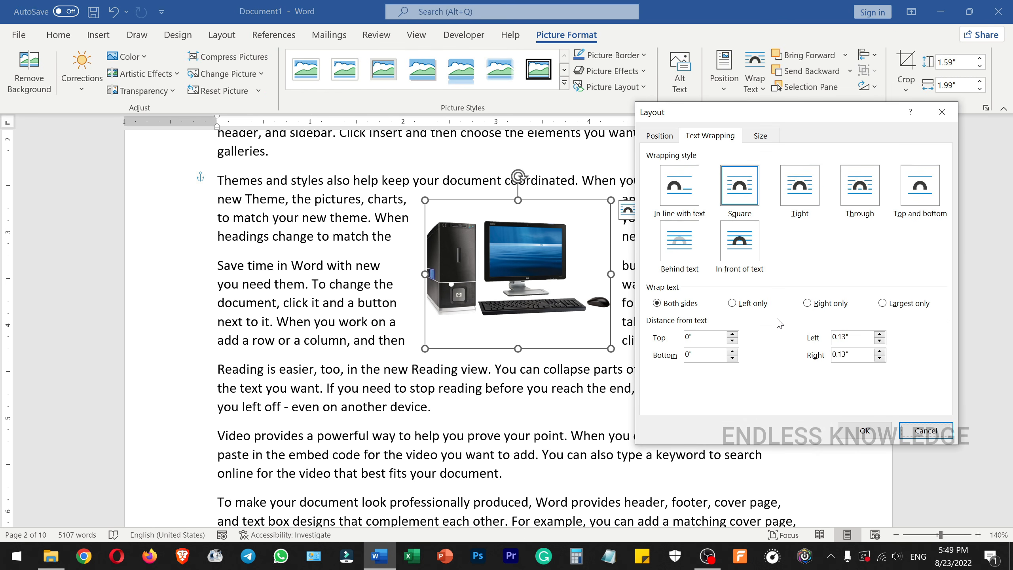
pyautogui.click(672, 135)
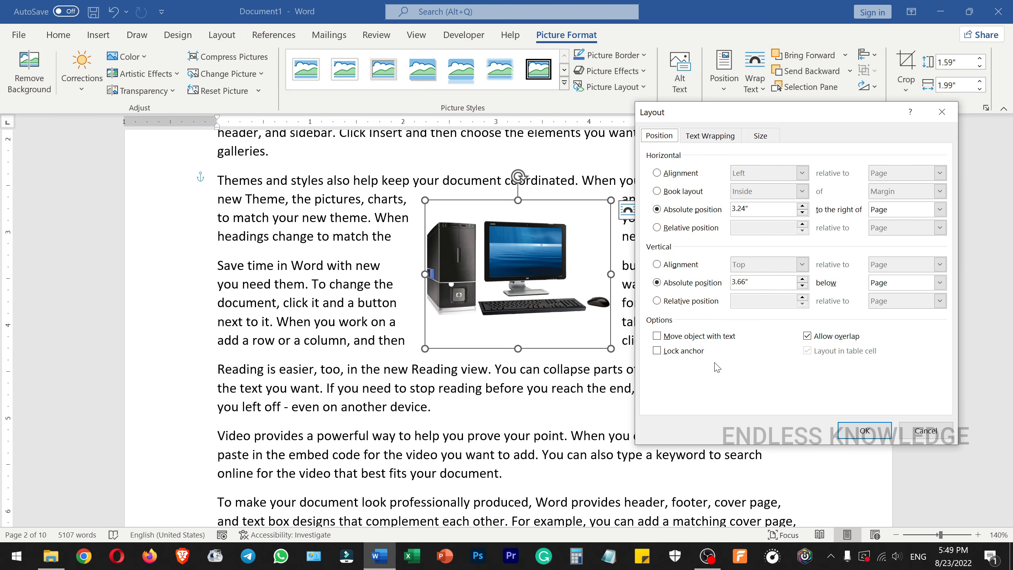
pyautogui.click(711, 138)
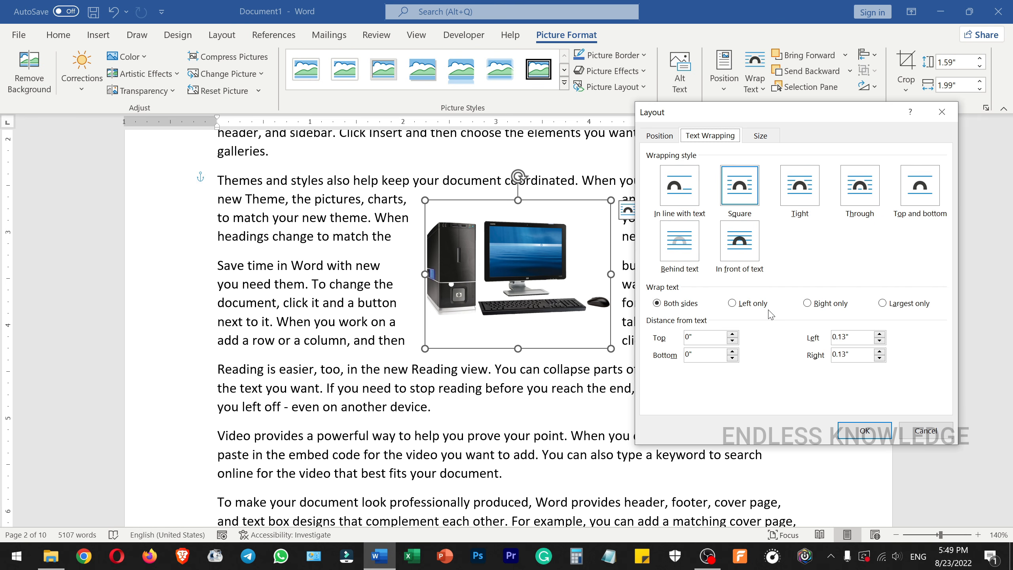
pyautogui.click(880, 335)
pyautogui.click(880, 335)
pyautogui.click(880, 335)
# - Set the picture's right distance from text to 1.3" and apply the layout settings
pyautogui.click(880, 352)
pyautogui.click(880, 351)
pyautogui.click(880, 352)
pyautogui.click(879, 352)
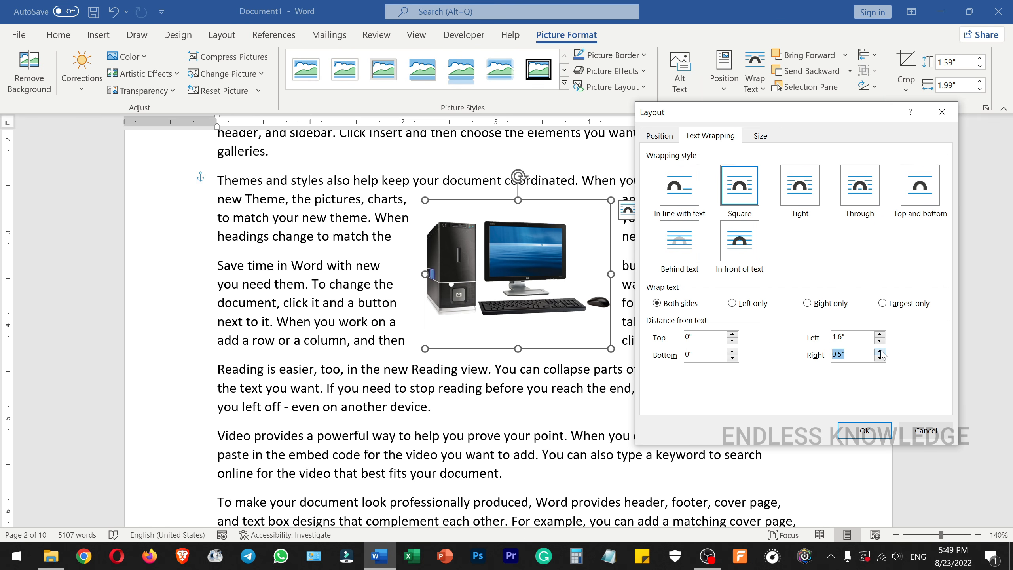
pyautogui.click(880, 352)
pyautogui.click(880, 352)
pyautogui.click(880, 351)
pyautogui.click(880, 352)
pyautogui.click(864, 430)
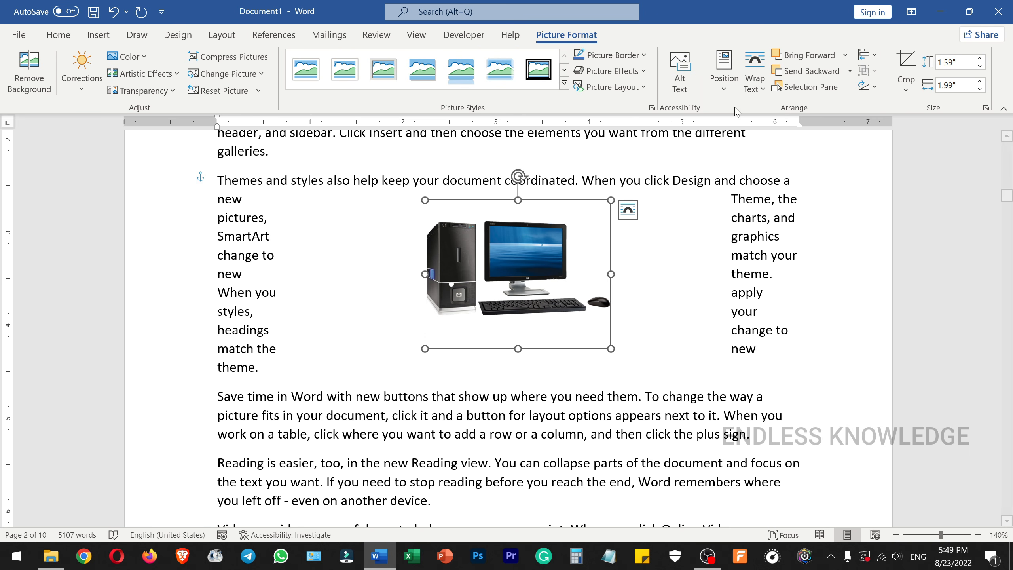
# - Review the computer picture's size, position and text wrapping settings in its layout options
pyautogui.click(755, 74)
pyautogui.click(808, 317)
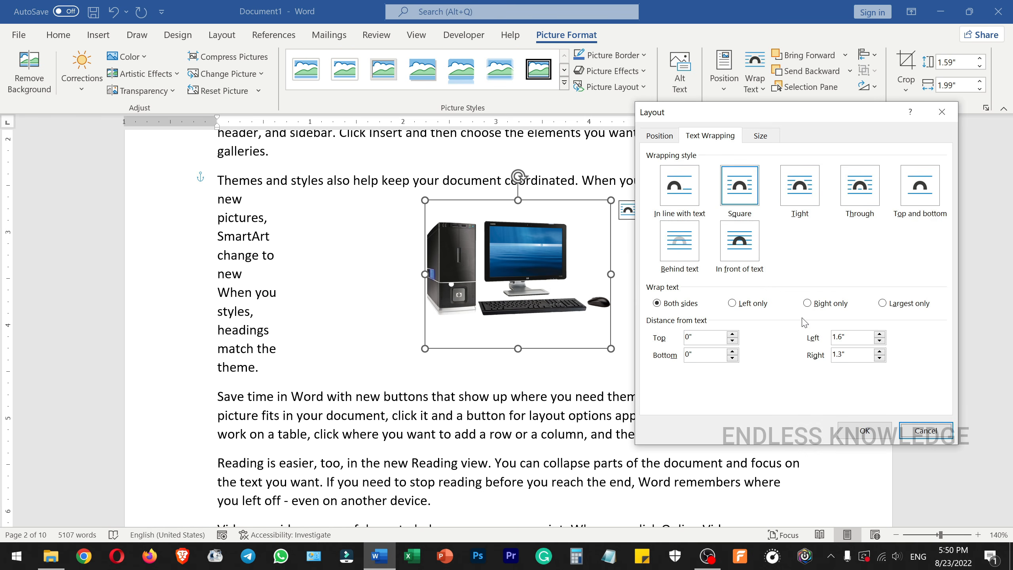
pyautogui.click(759, 142)
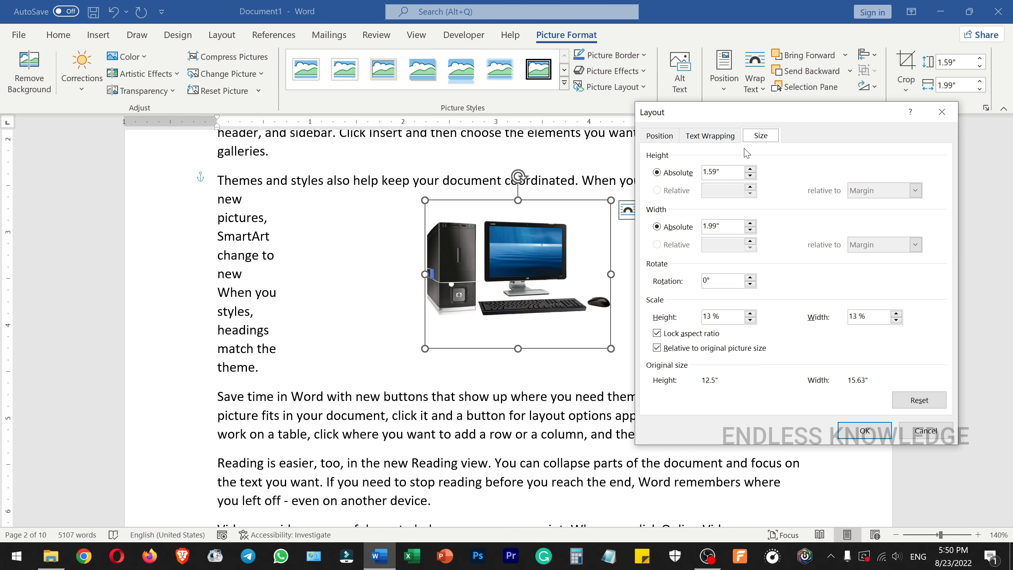
pyautogui.click(671, 141)
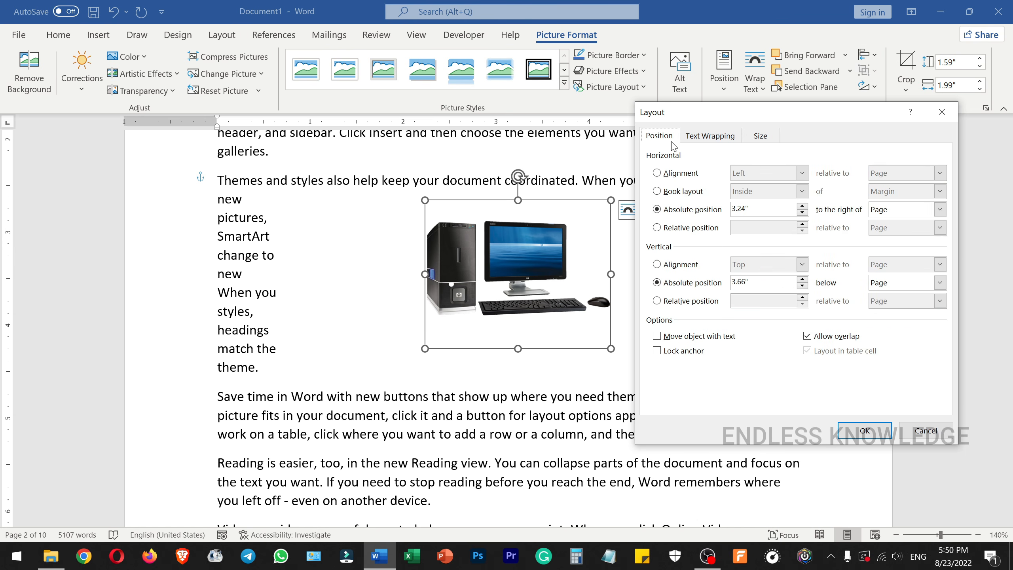
pyautogui.click(699, 140)
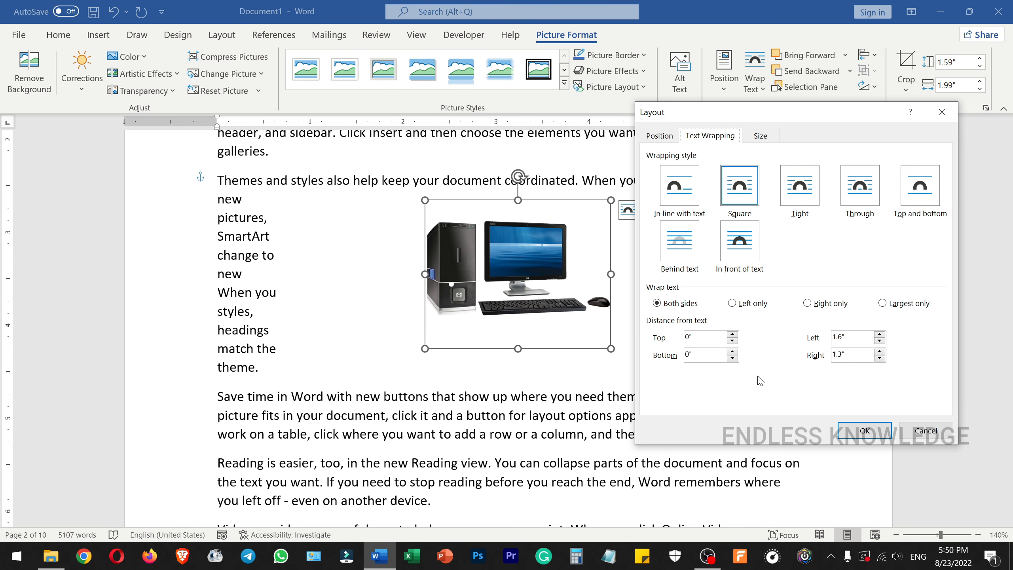
pyautogui.click(865, 430)
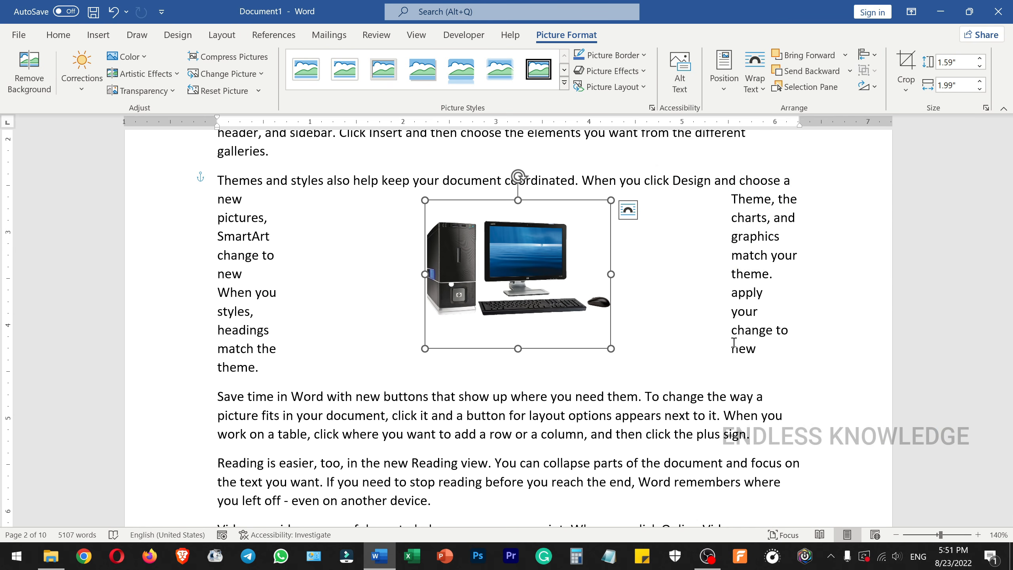